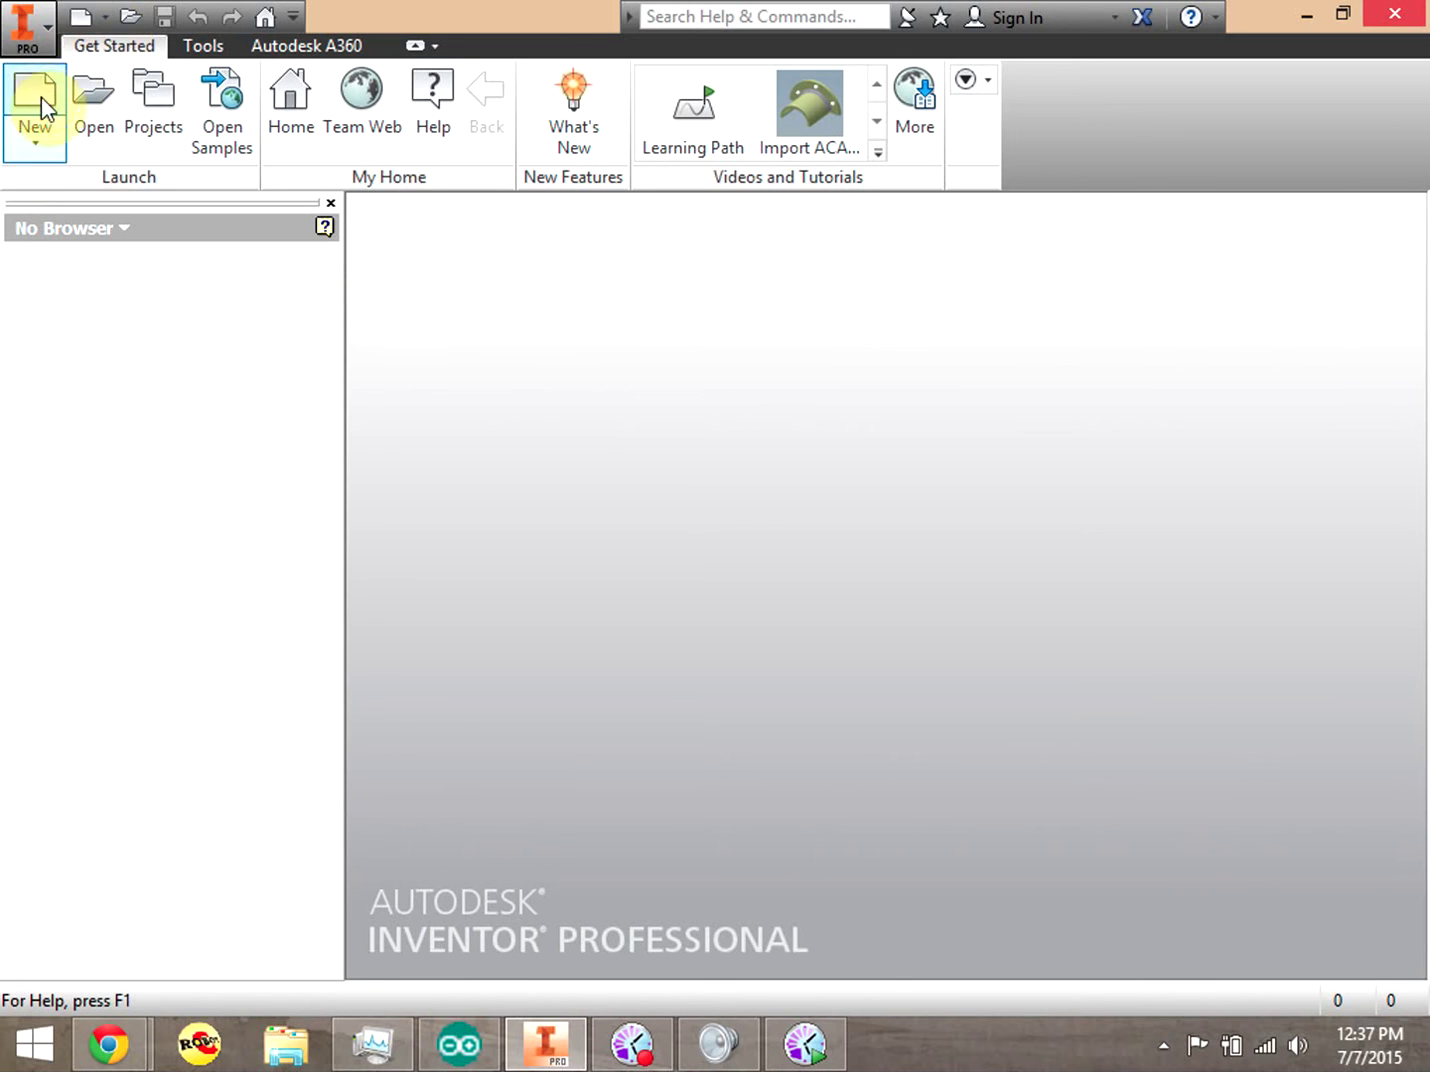
Step: Create a new Part document (Part2) and start a new 2D sketch
click(105, 21)
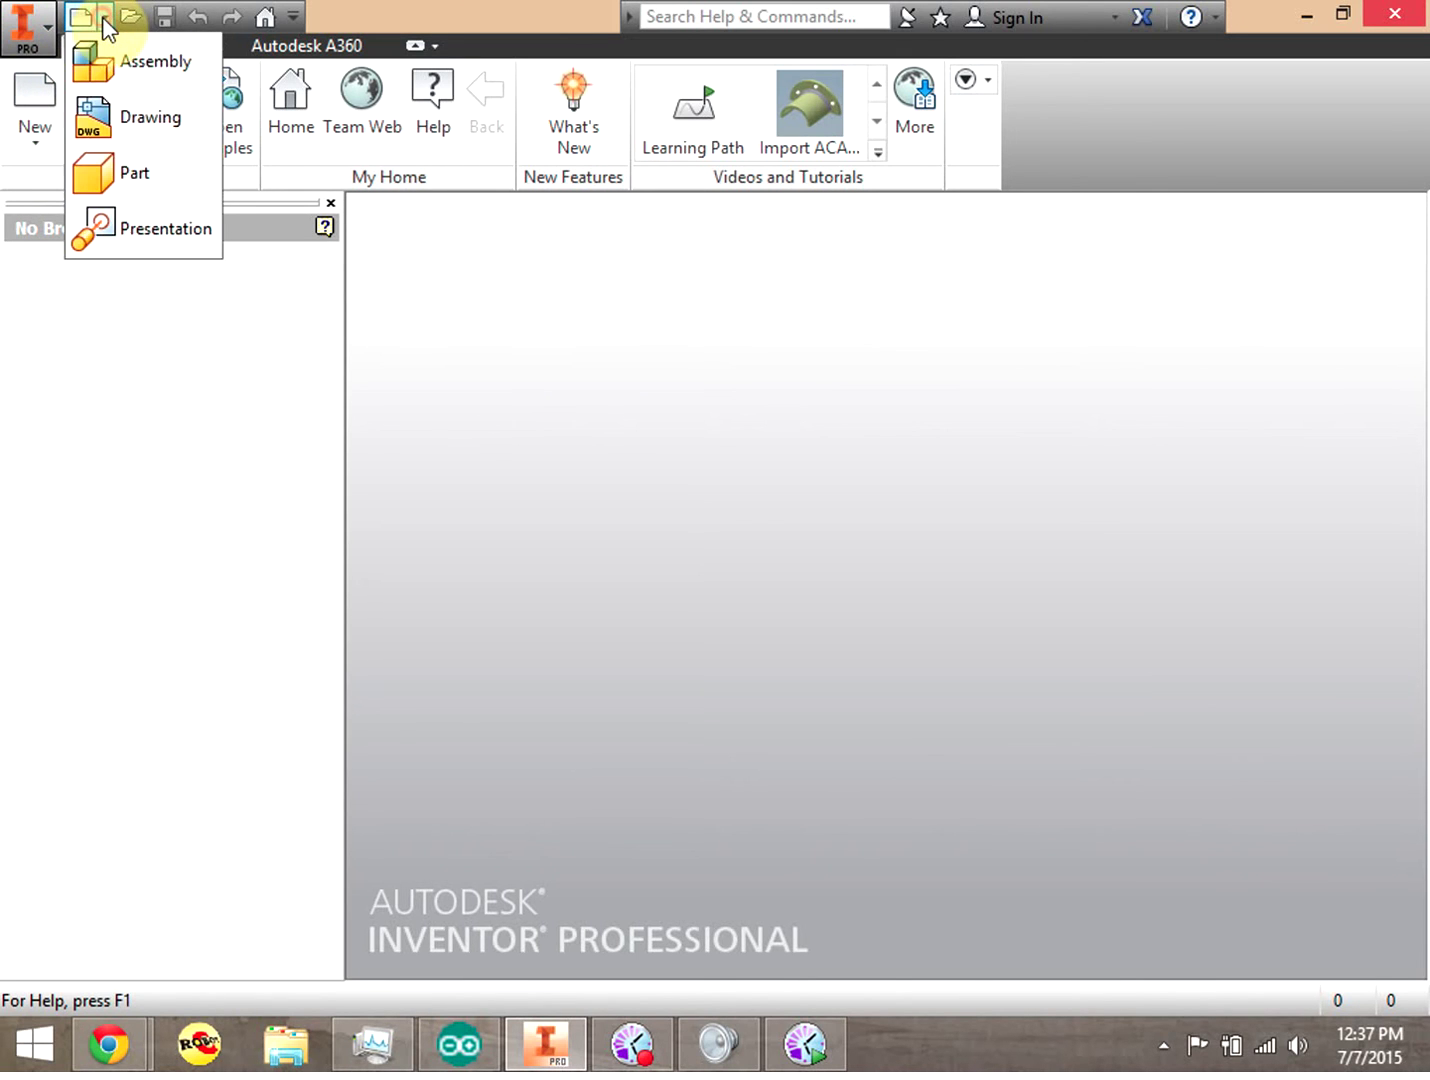
click(142, 167)
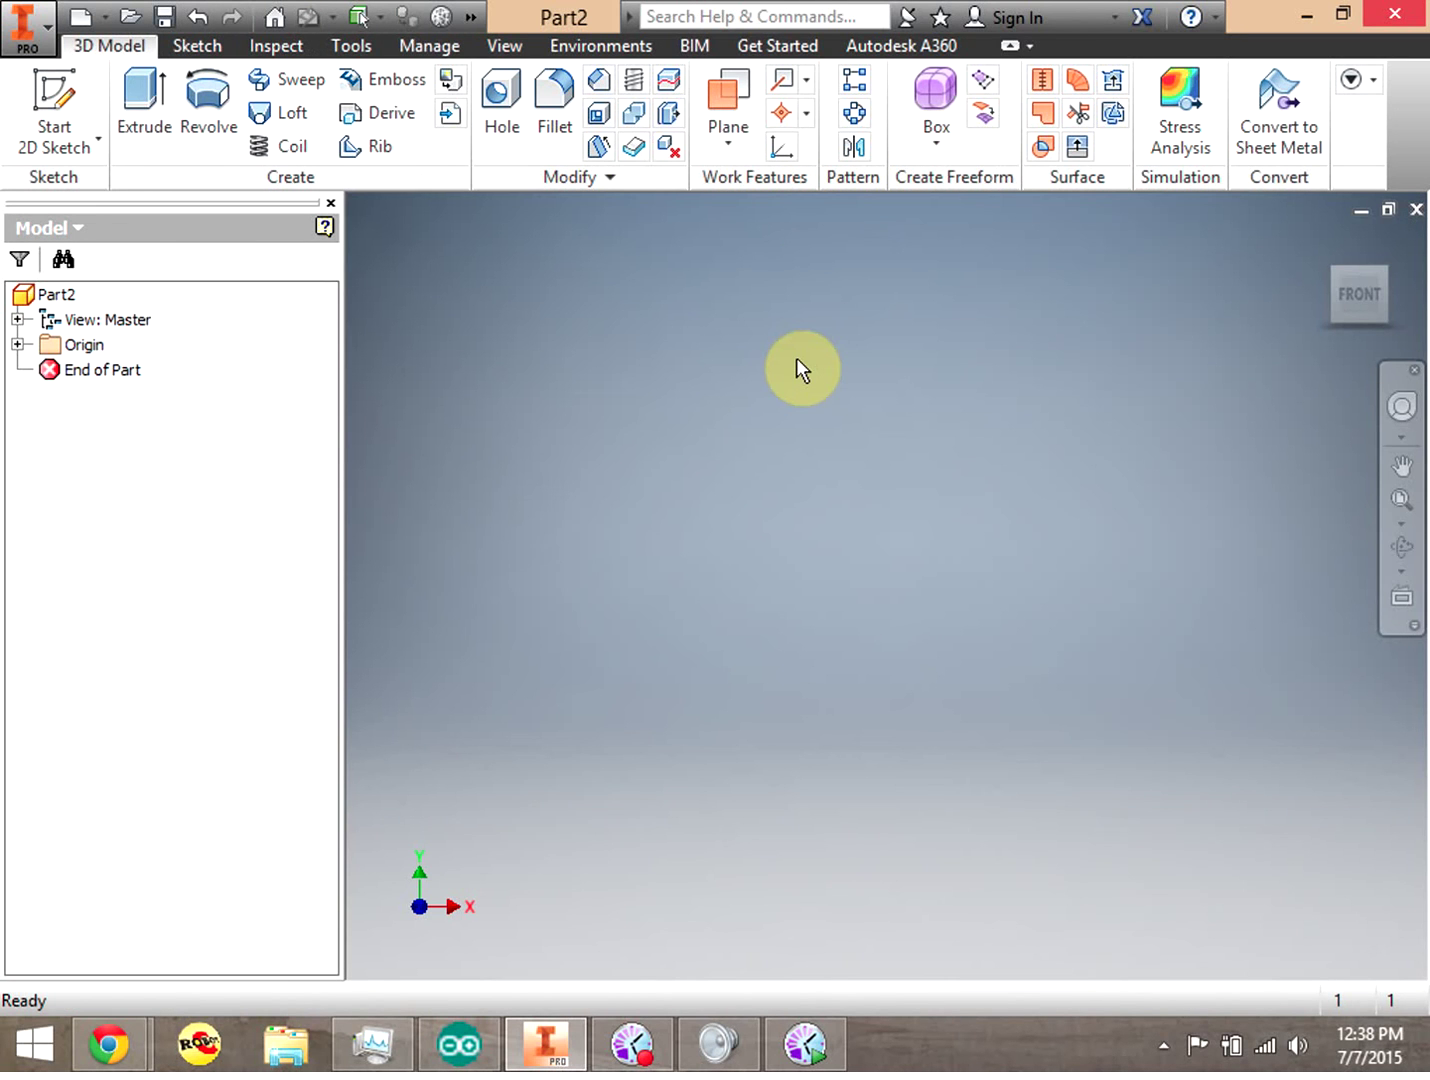
click(55, 98)
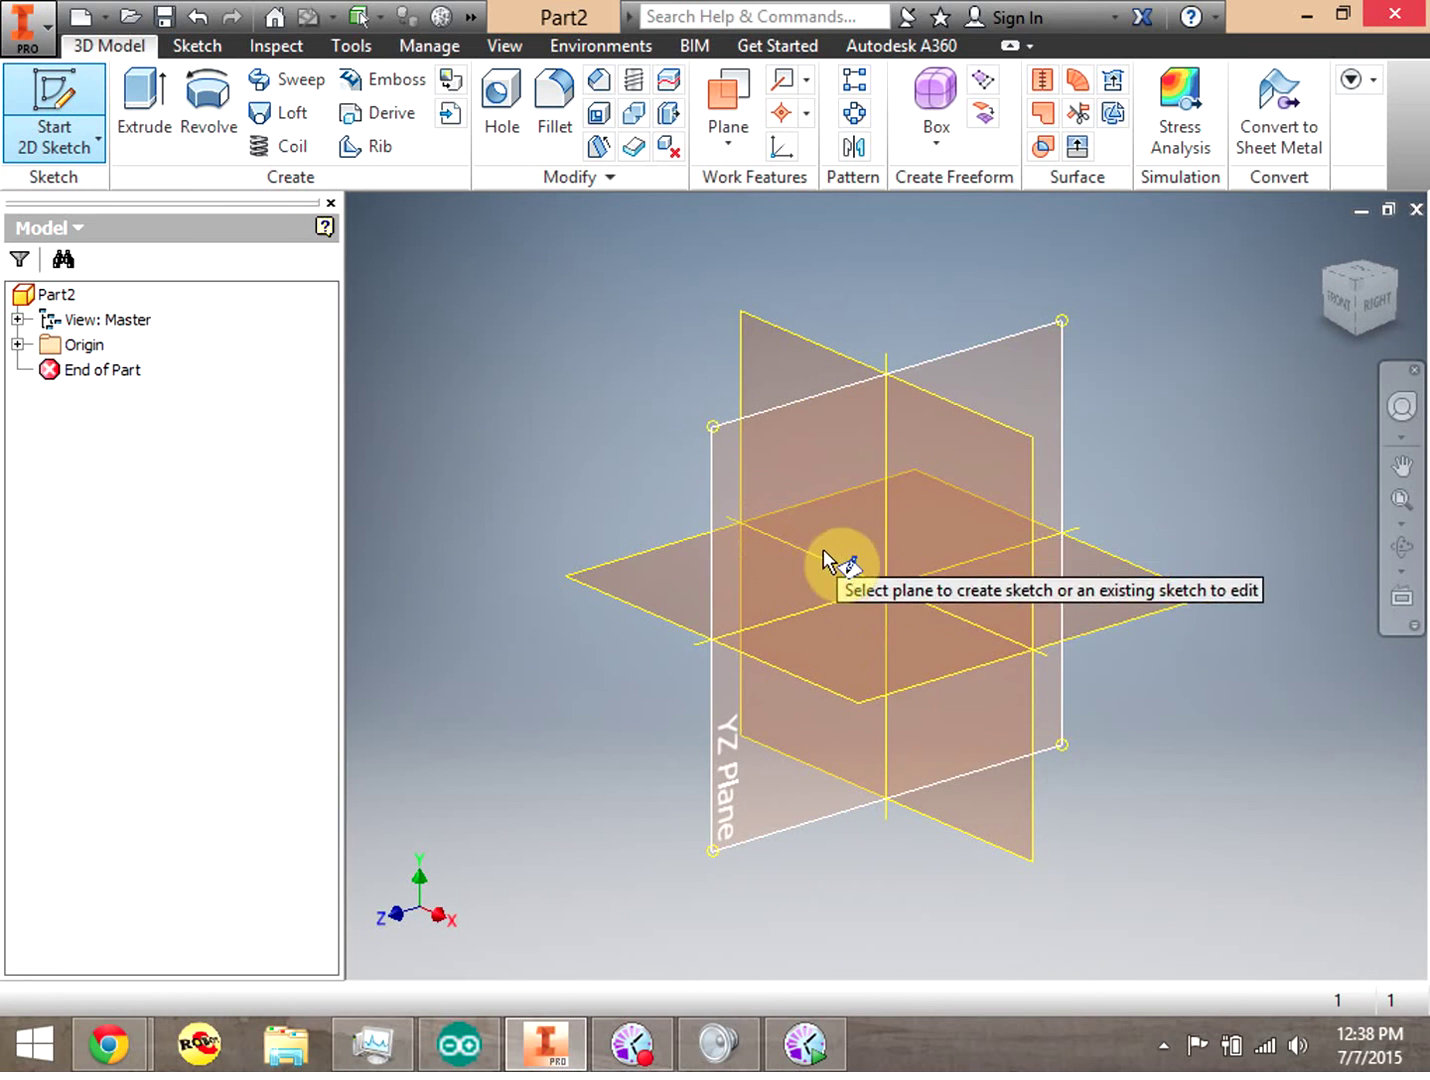
Step: Place Sketch1 on the XZ origin plane
click(876, 641)
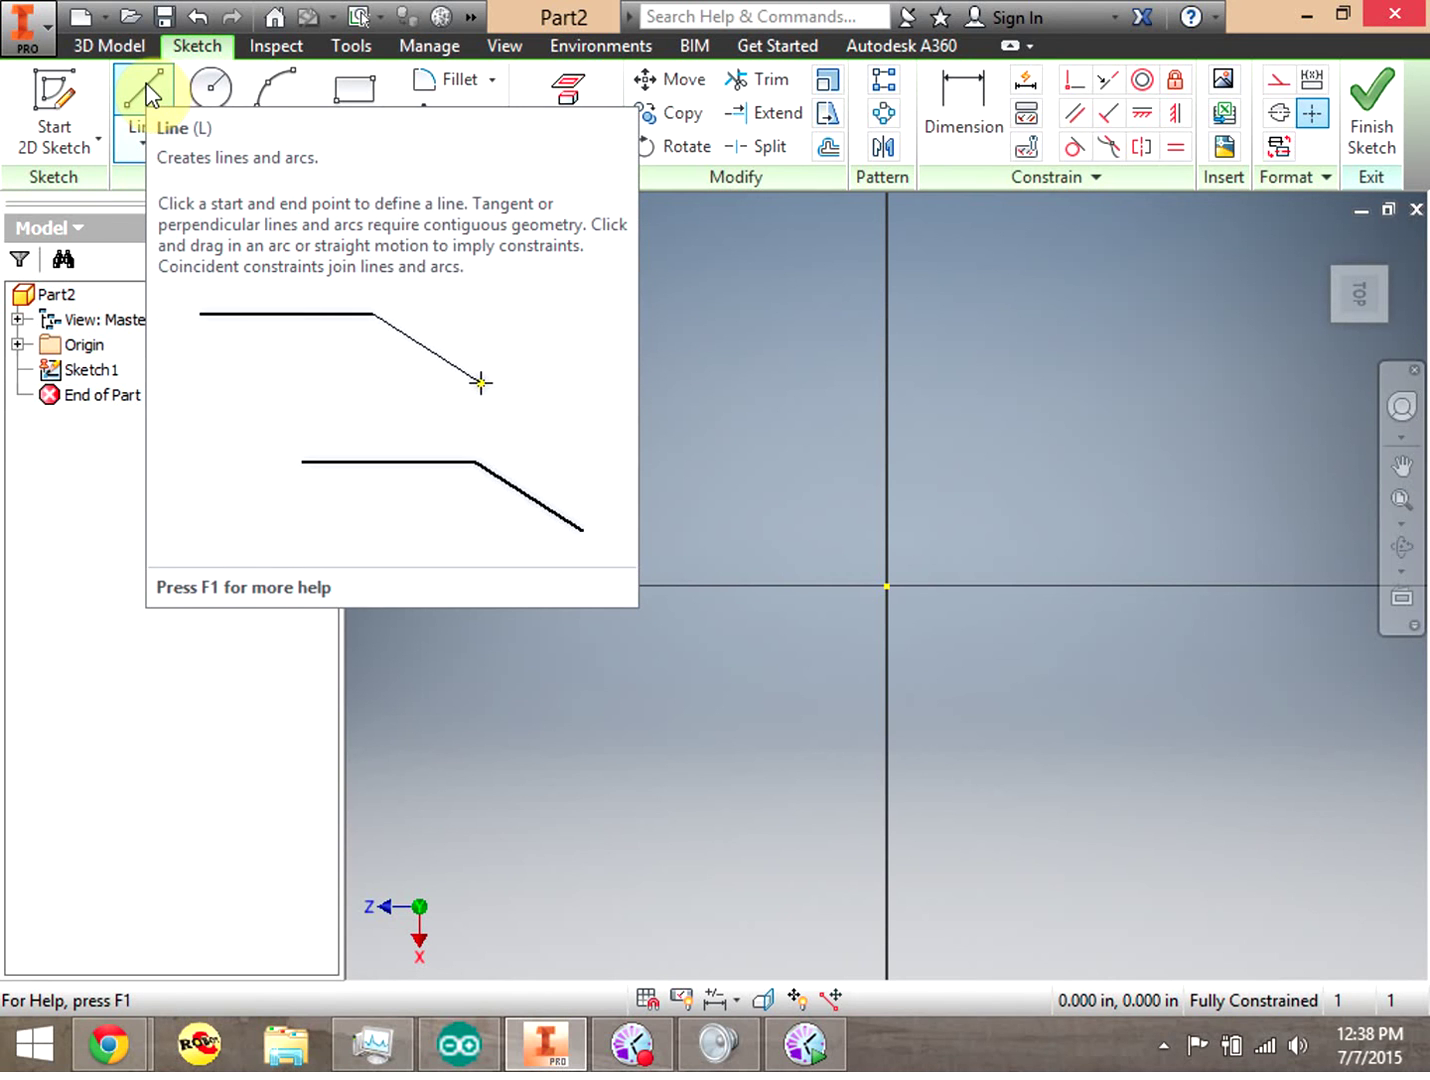
Step: Draw the first two separate sloping line segments on the left of the sketch
click(148, 90)
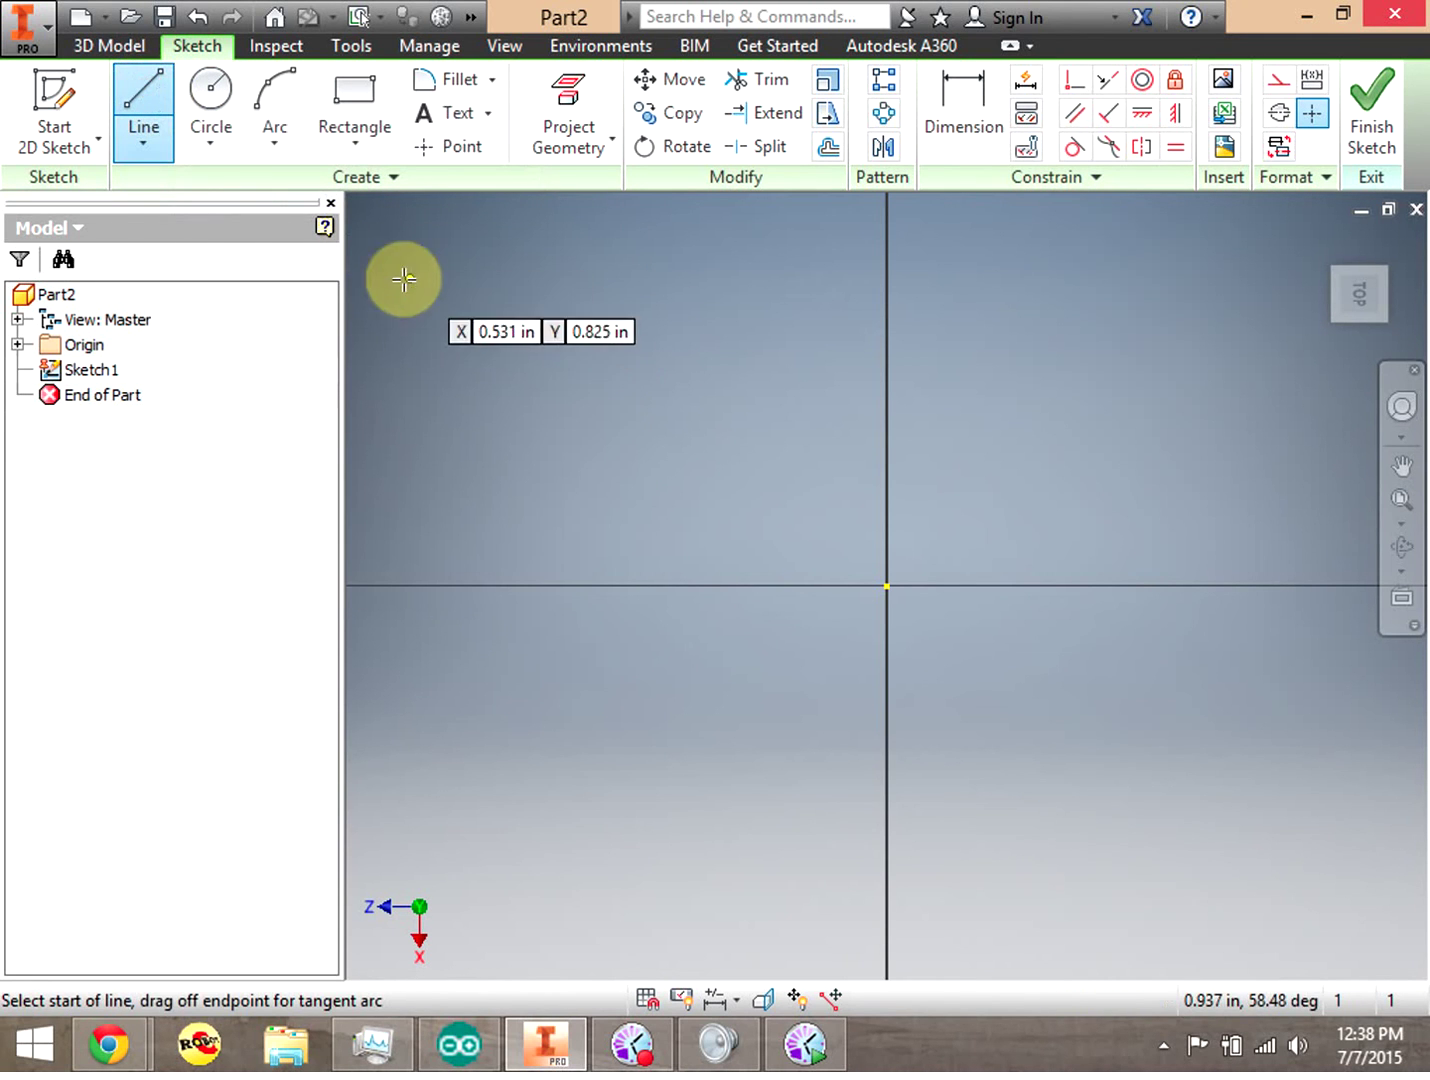
click(415, 313)
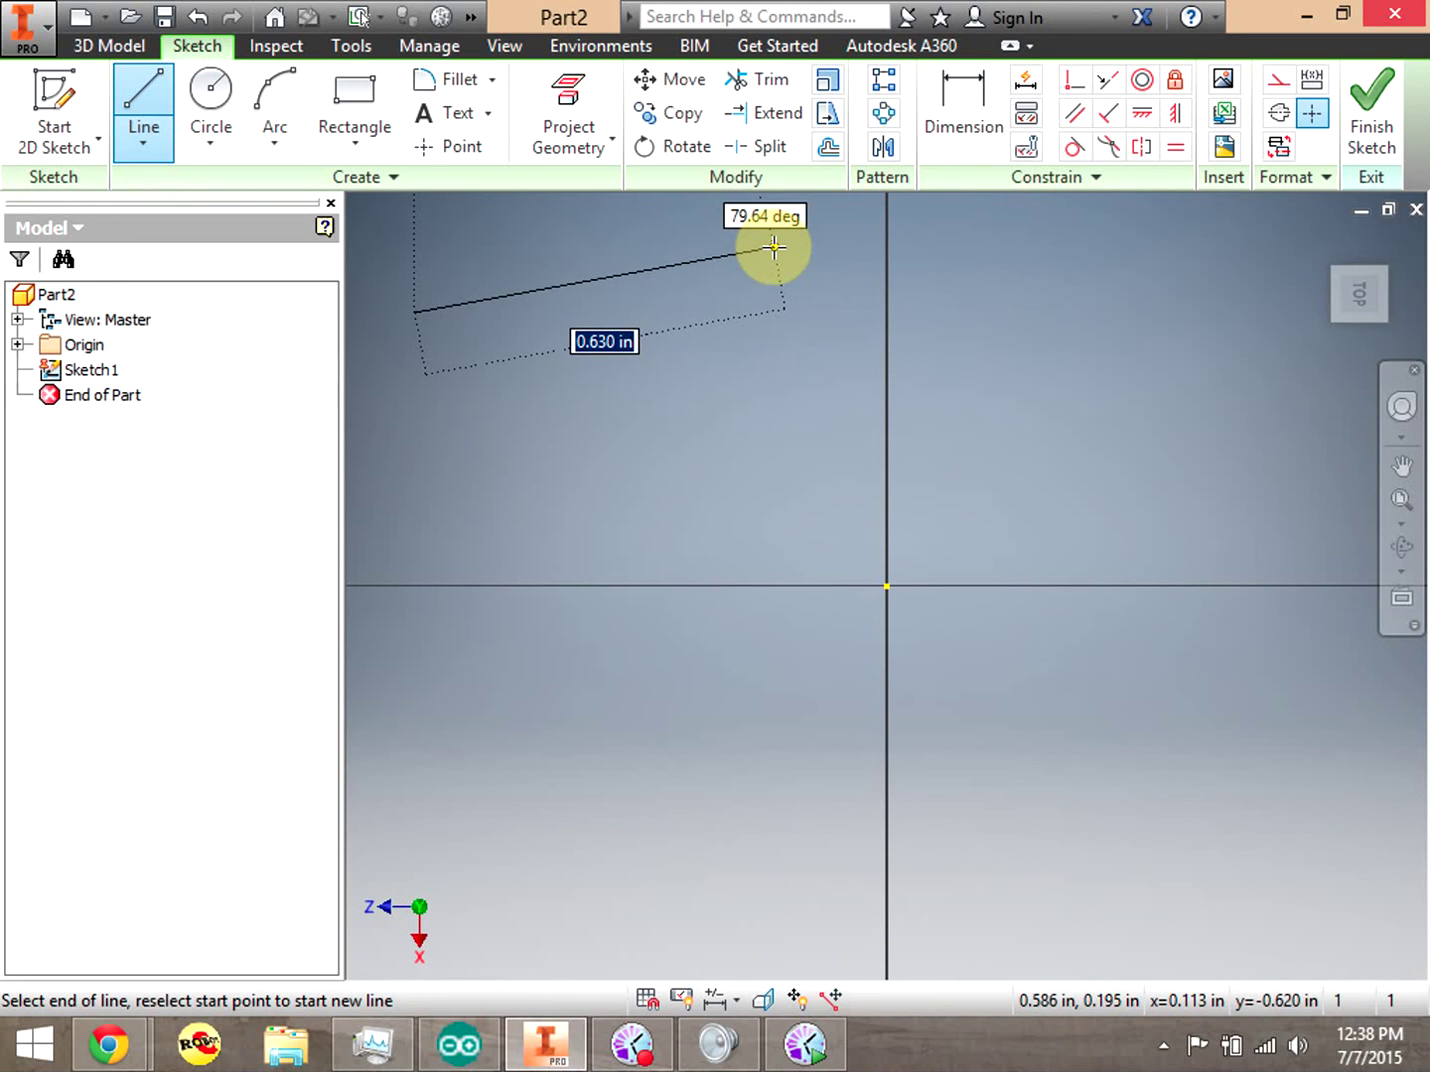
click(773, 247)
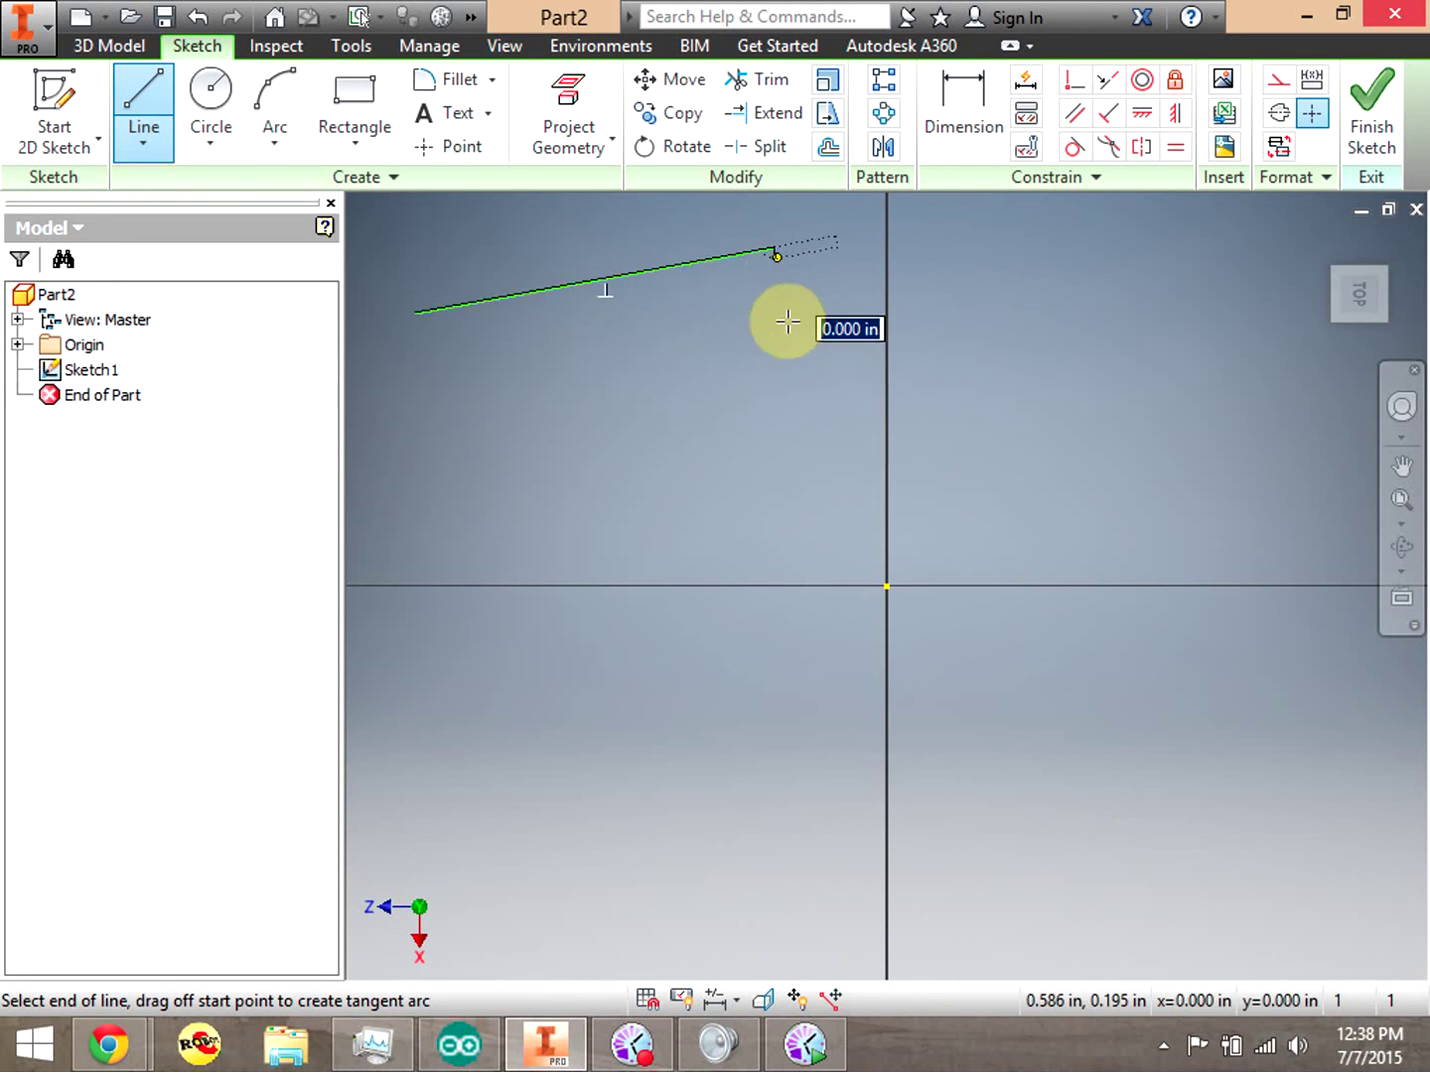
right_click(791, 316)
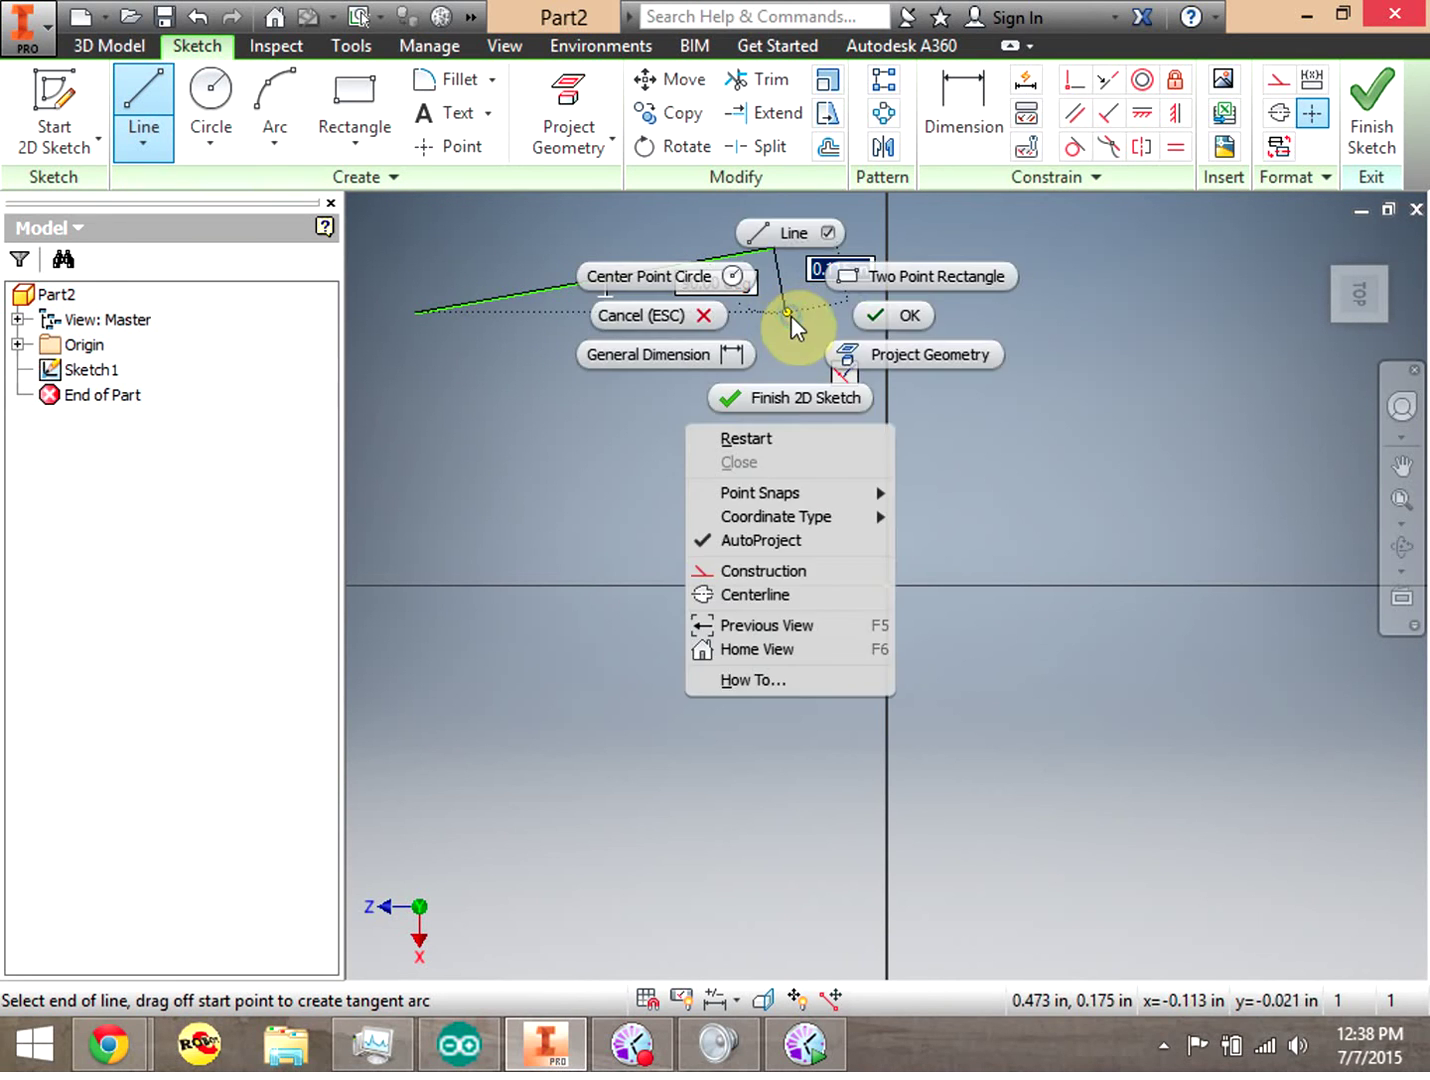
click(889, 310)
click(137, 46)
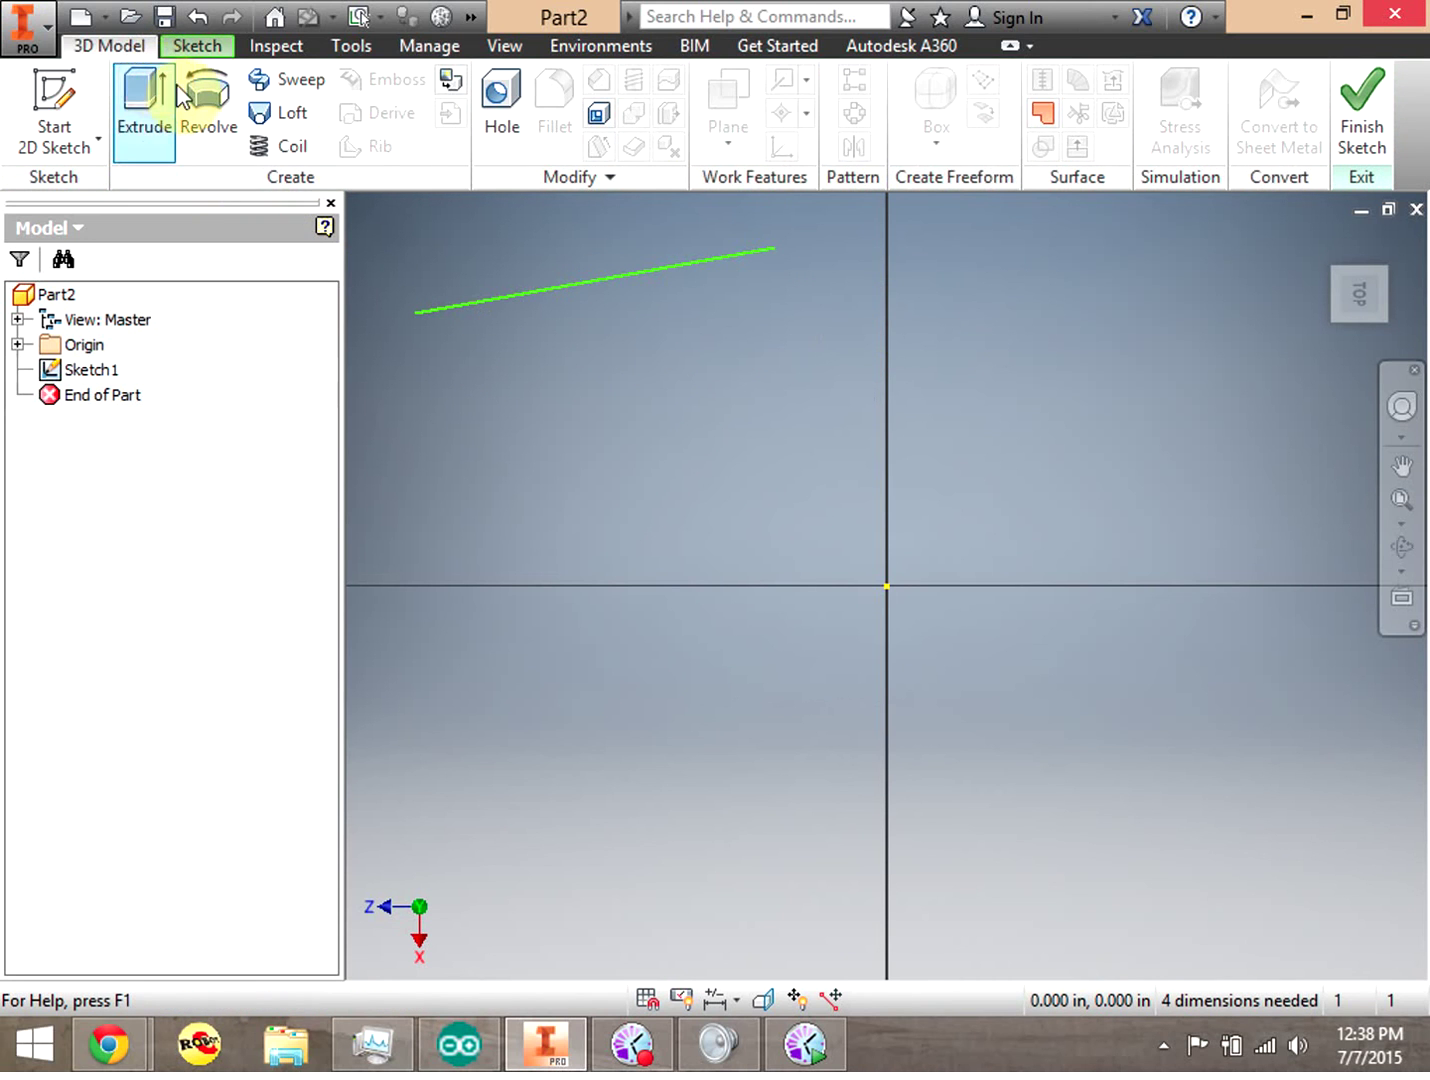
click(197, 45)
click(145, 112)
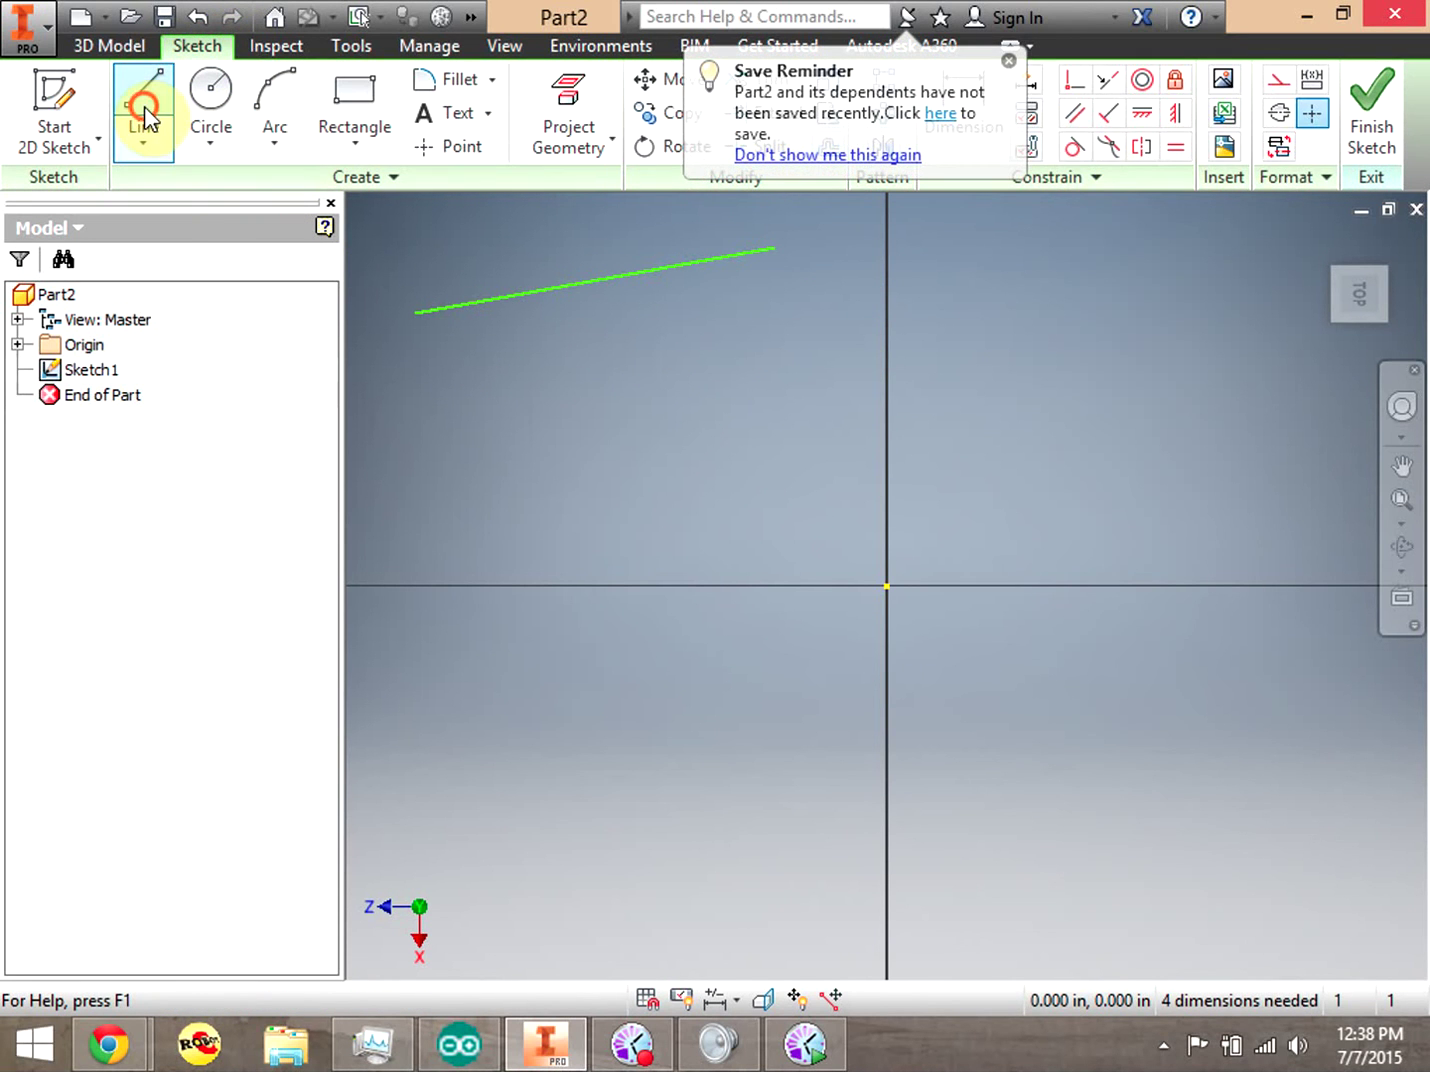
click(444, 430)
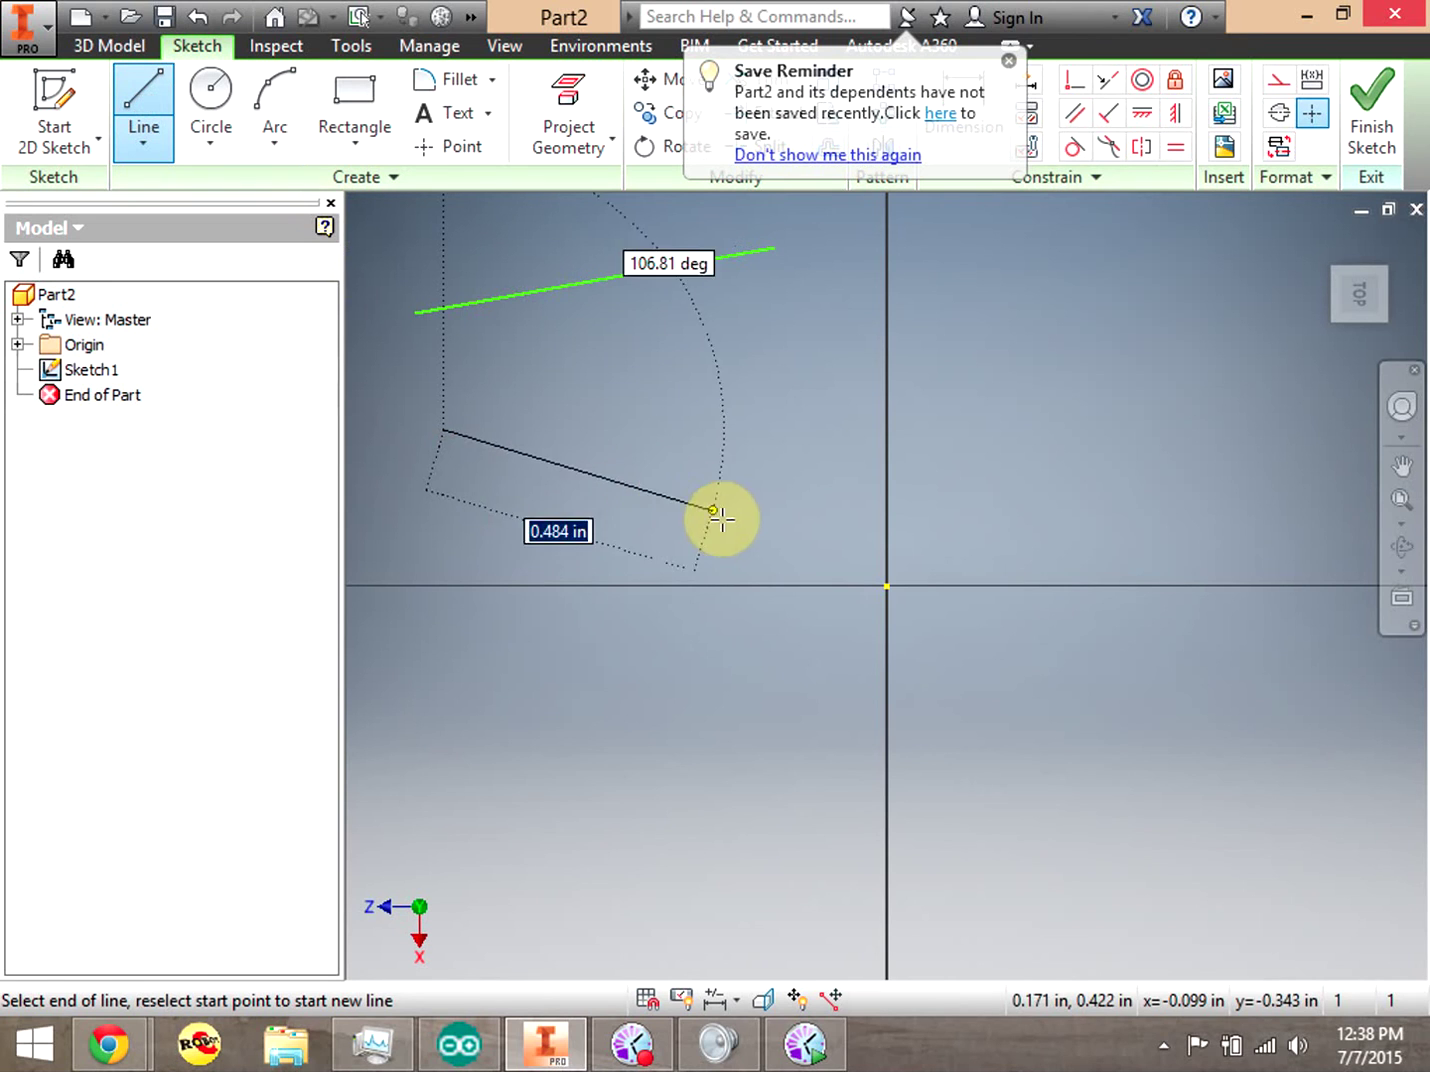
click(729, 522)
right_click(730, 523)
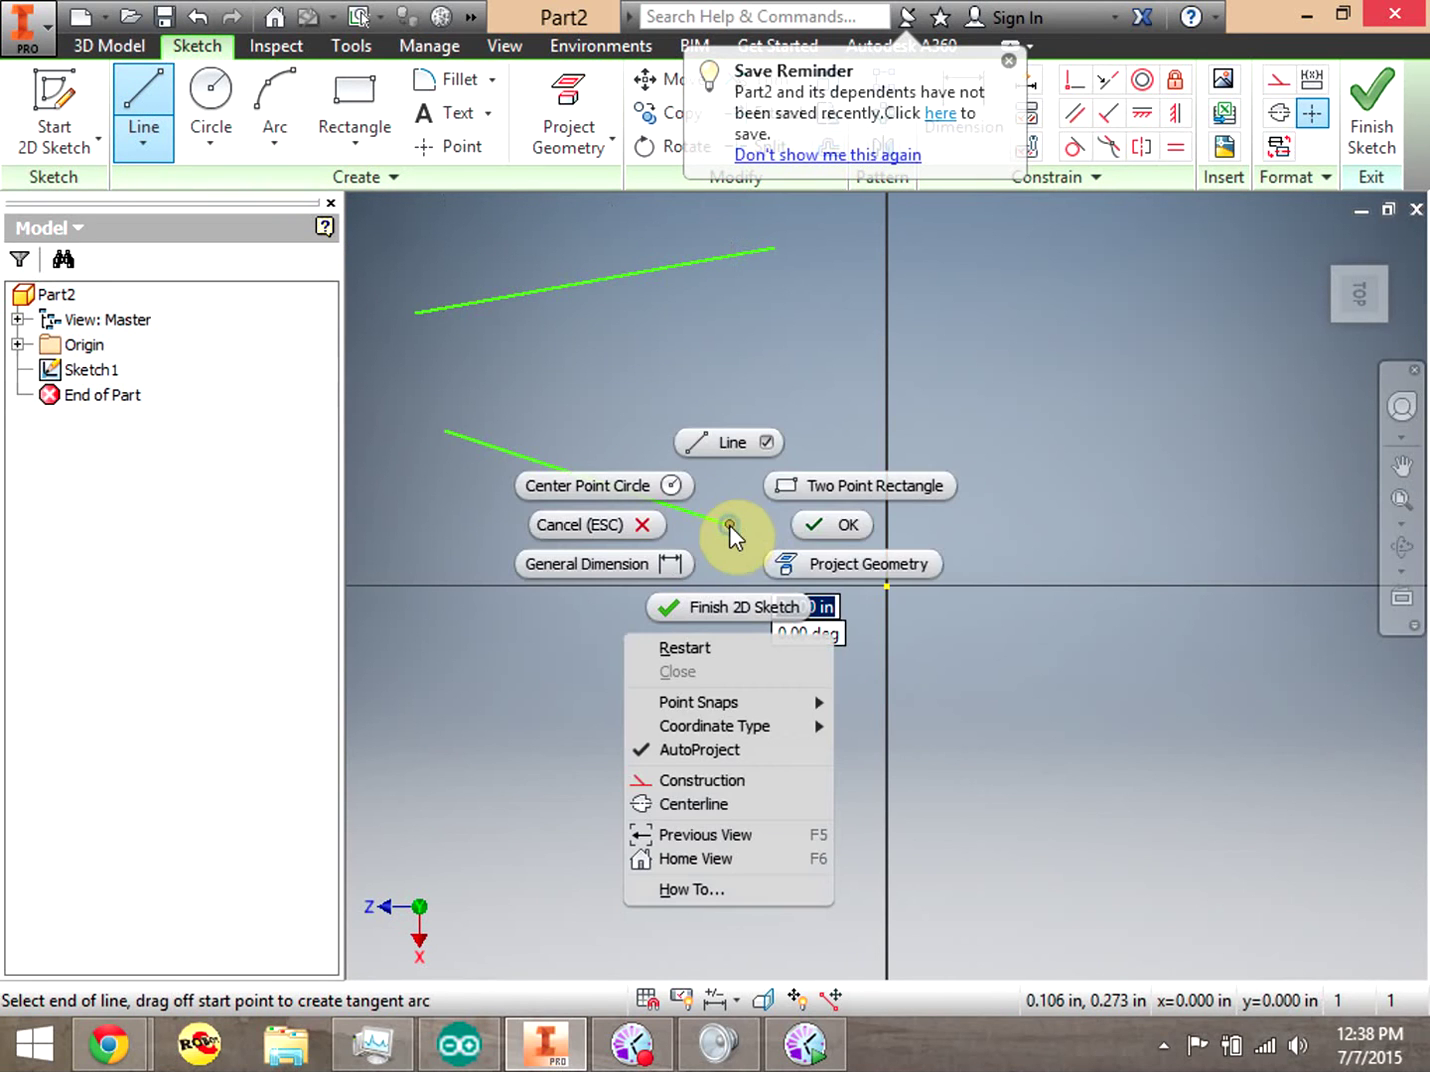
click(819, 521)
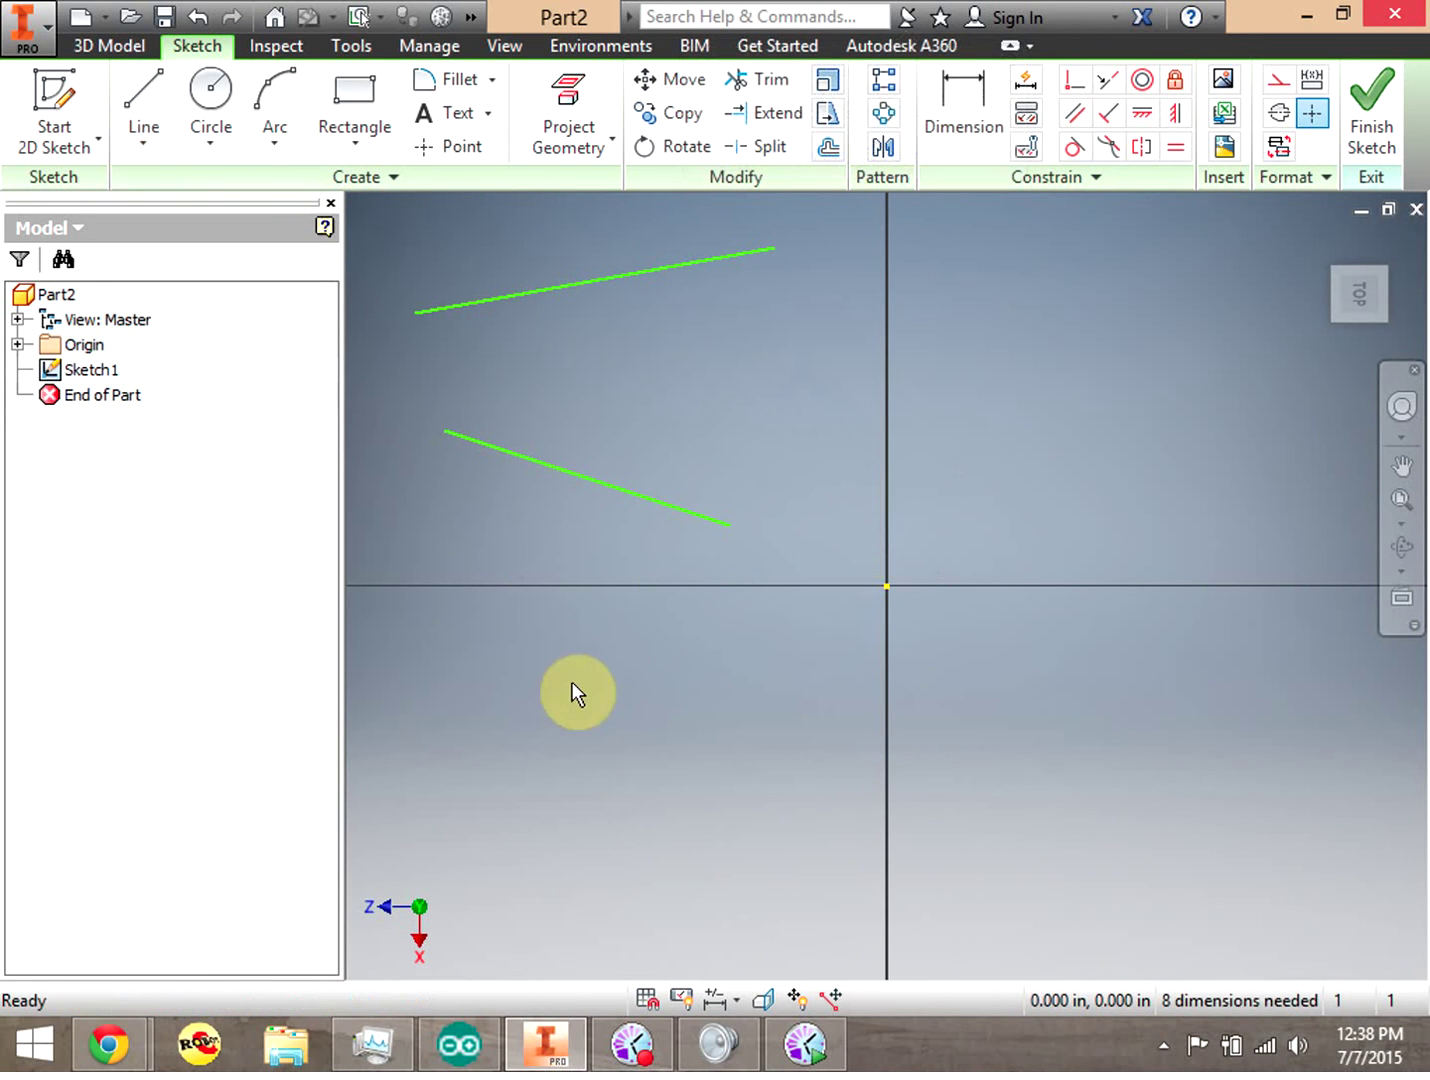
Step: Draw the third and fourth sloping line segments lower down on the left
click(140, 109)
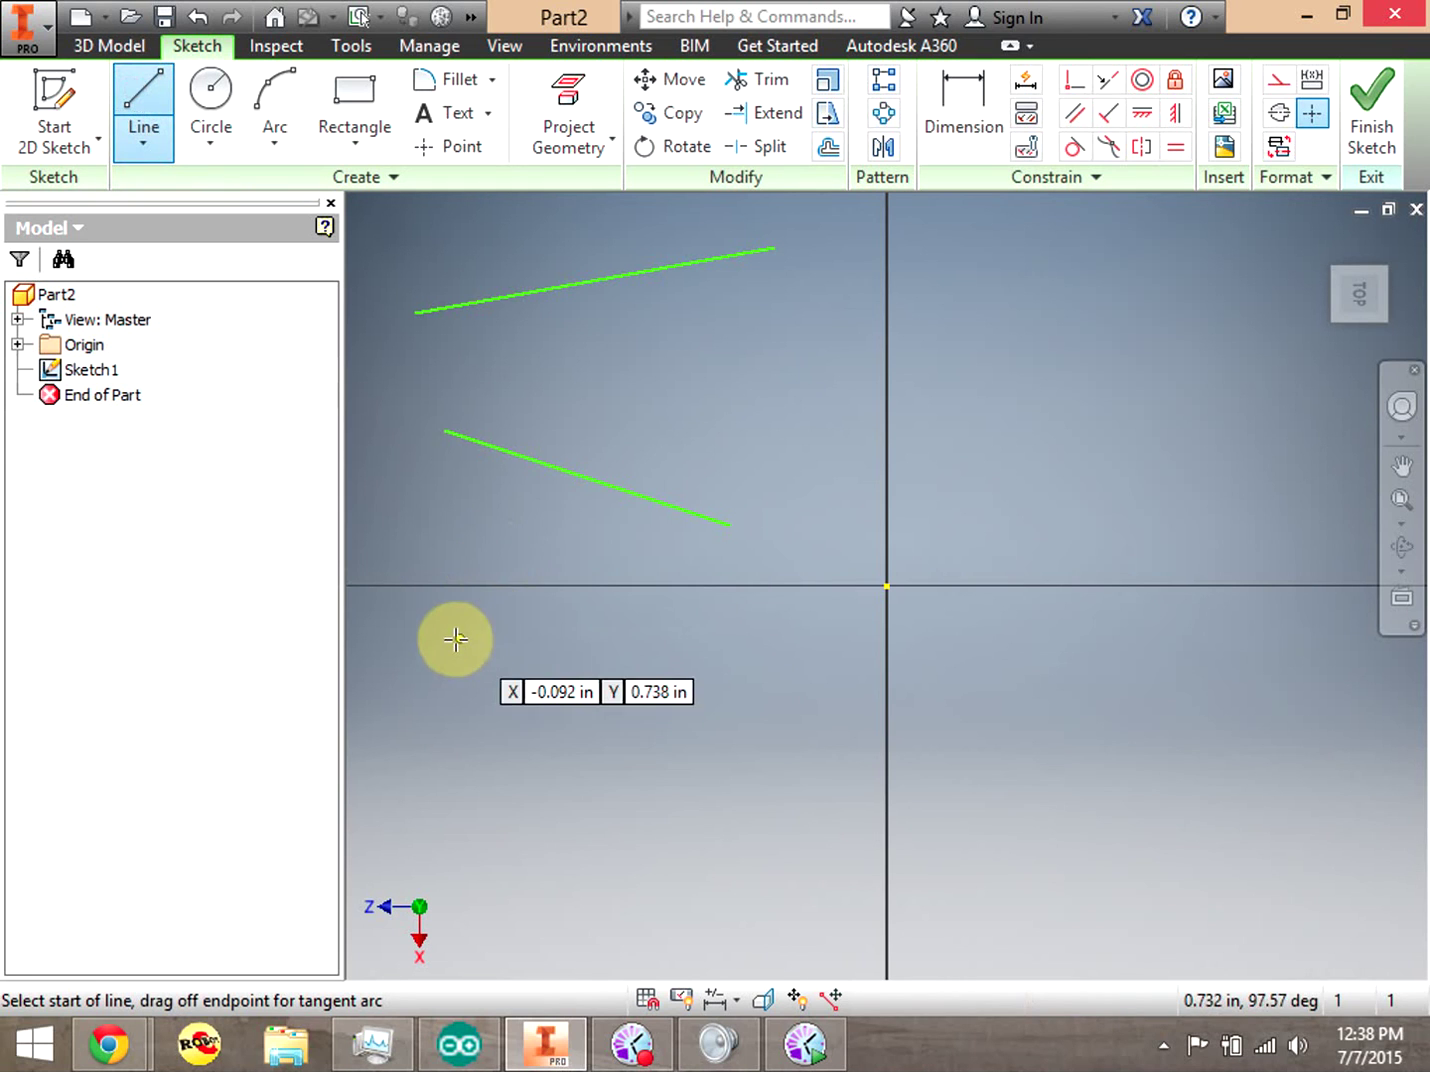
click(483, 698)
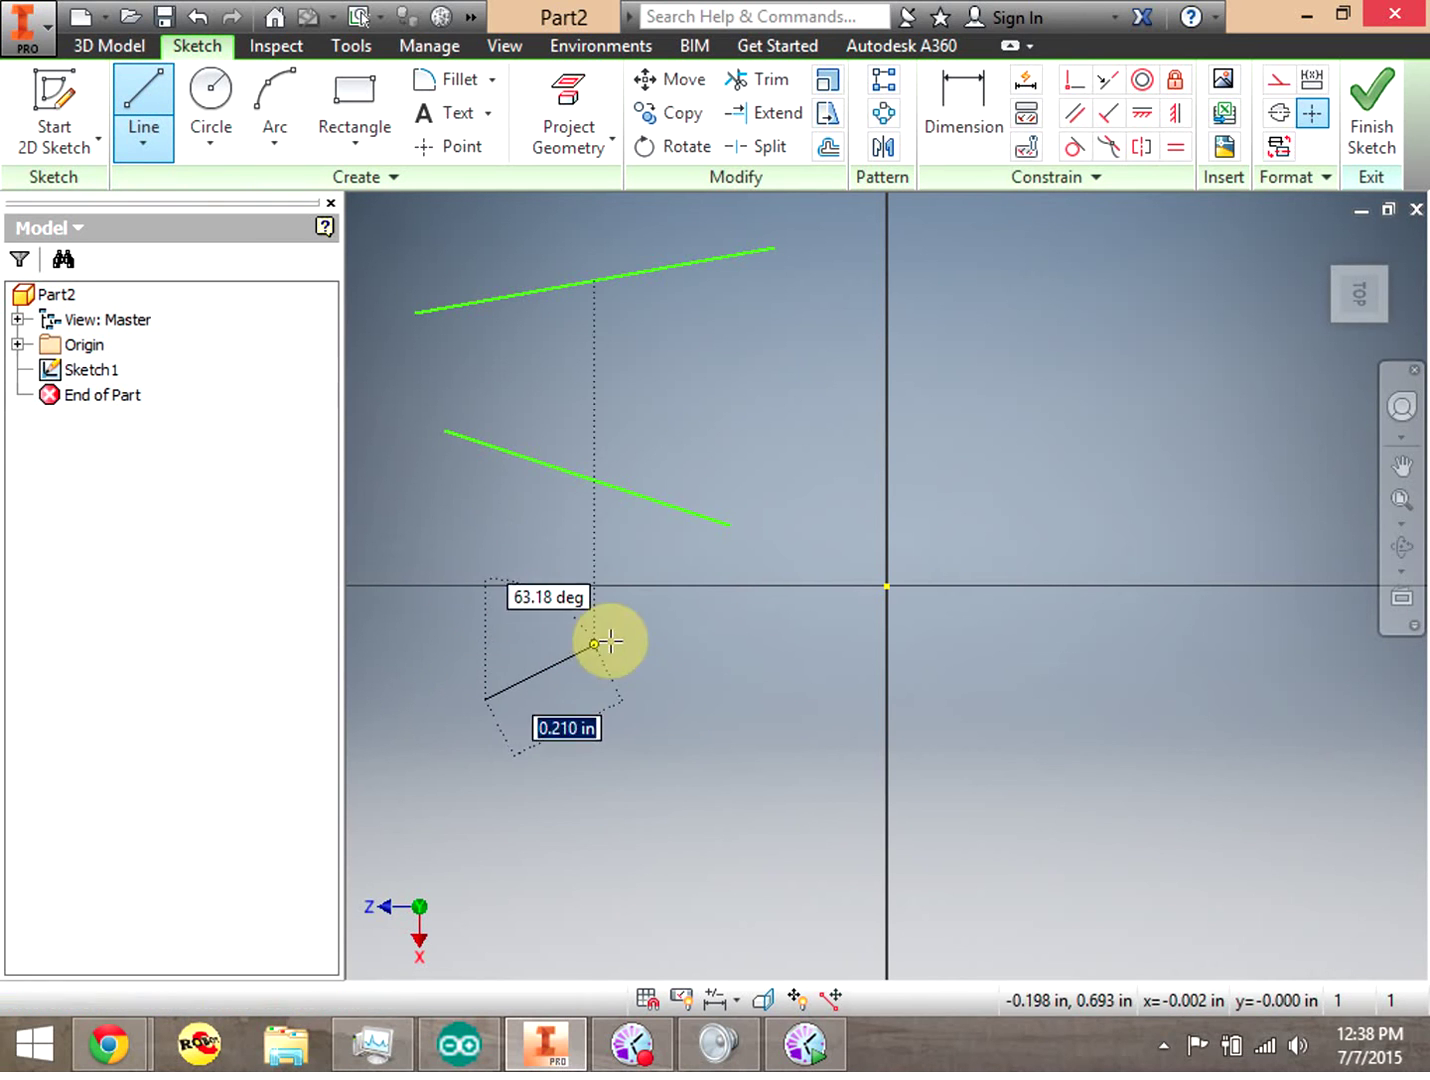
click(754, 608)
right_click(757, 609)
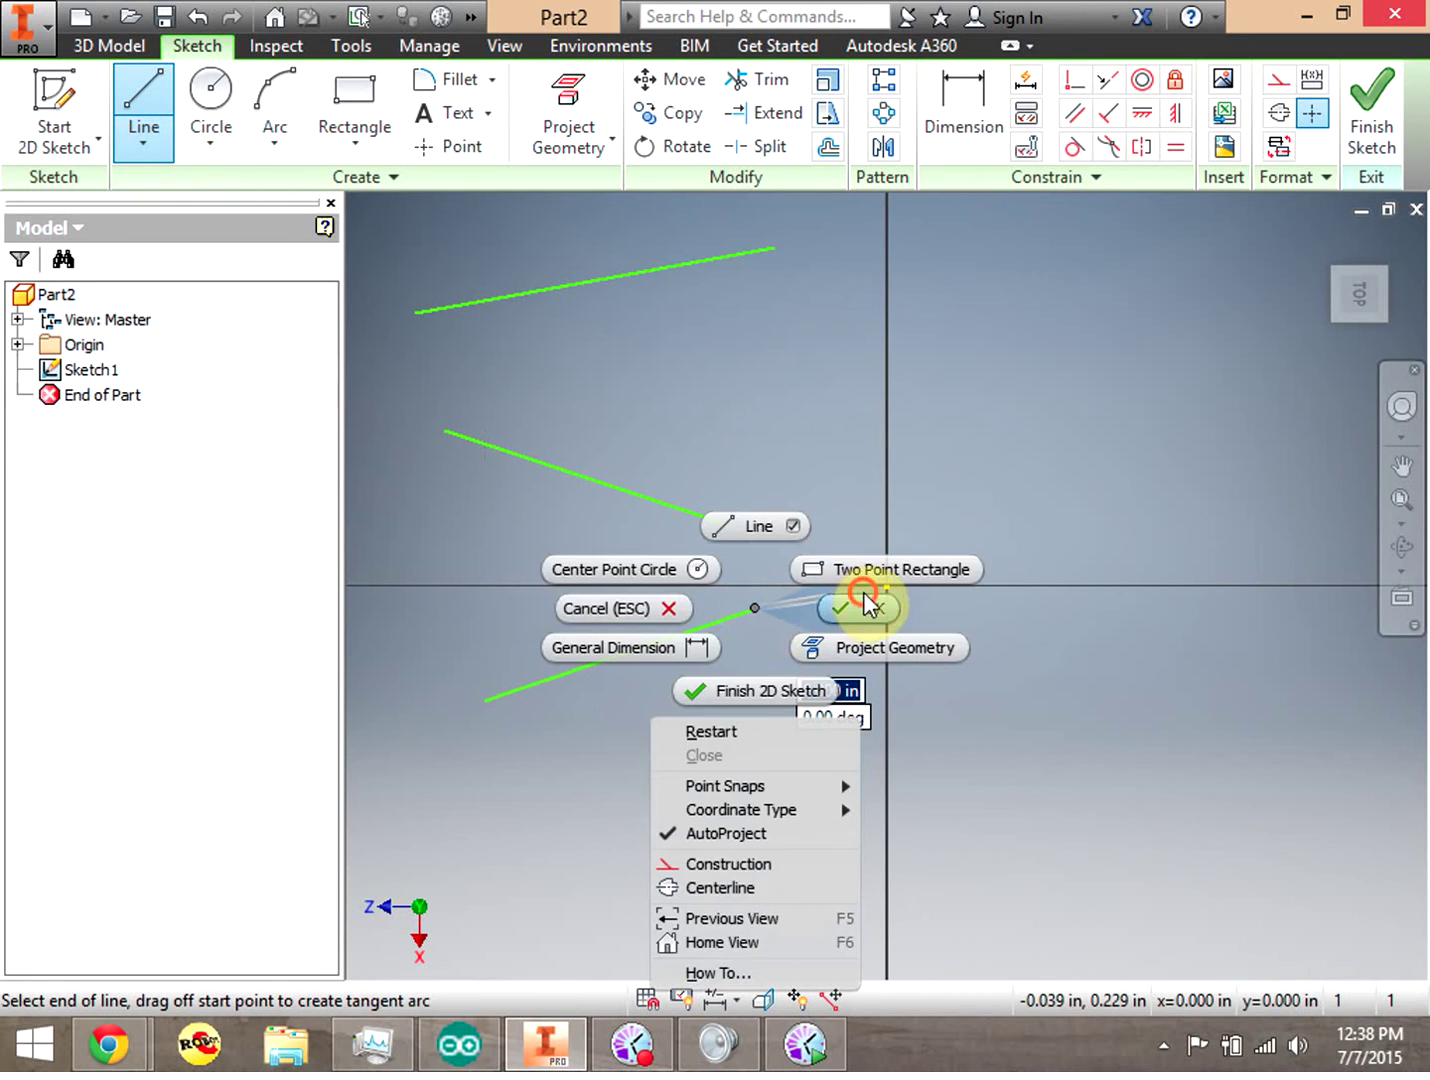
click(861, 596)
click(155, 89)
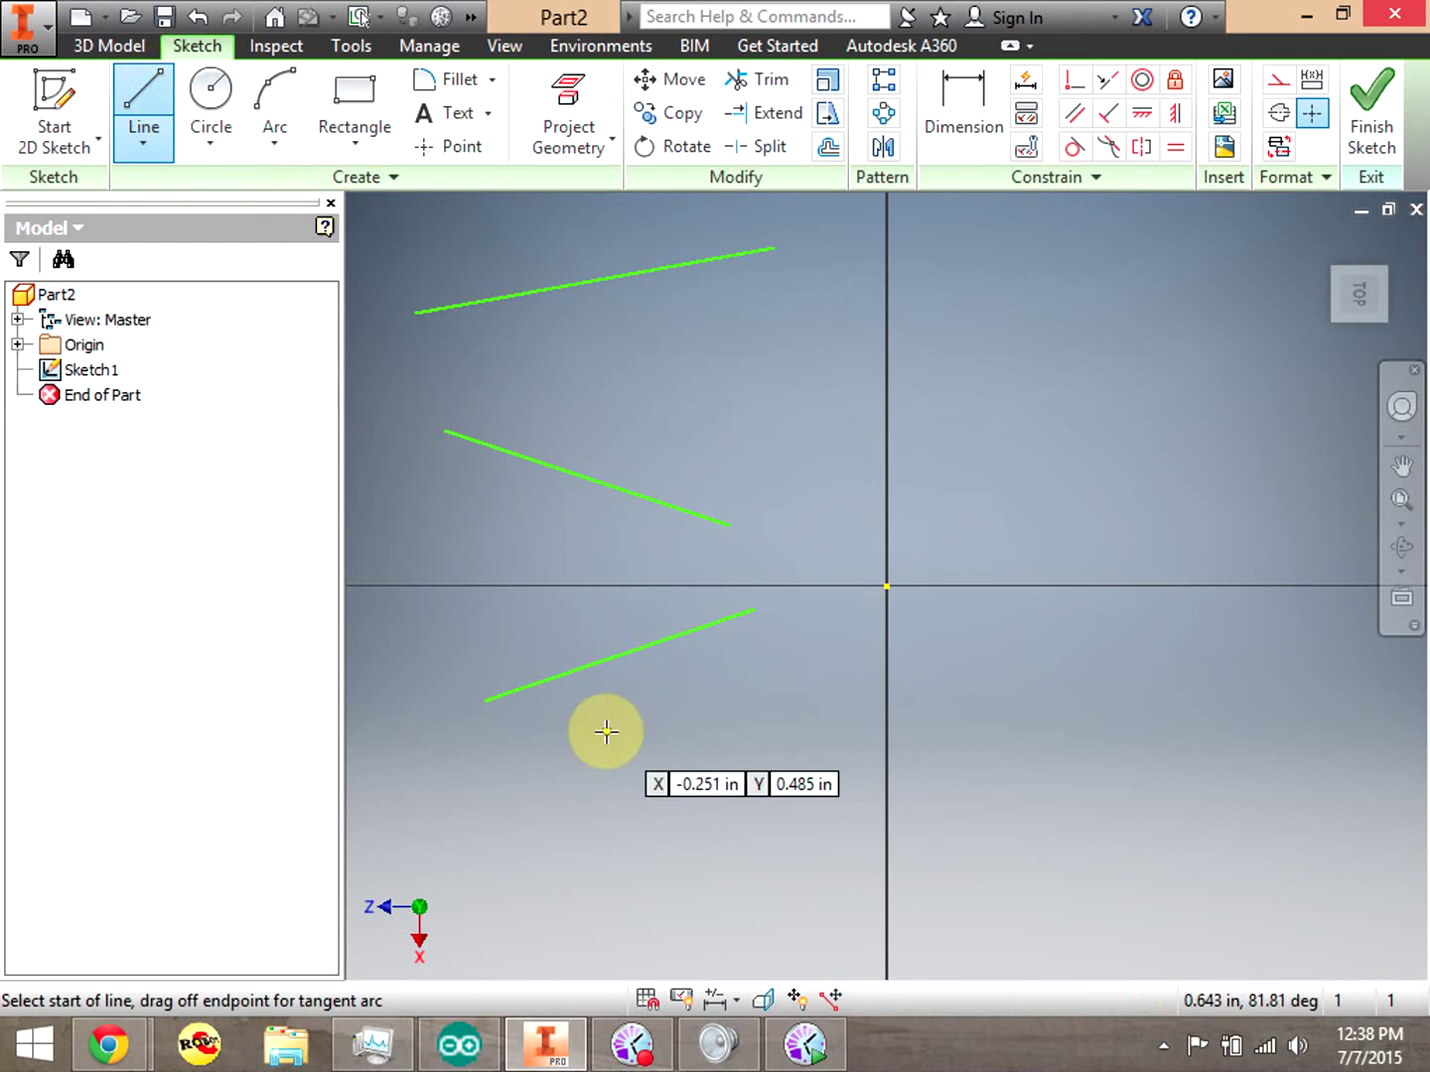
click(519, 794)
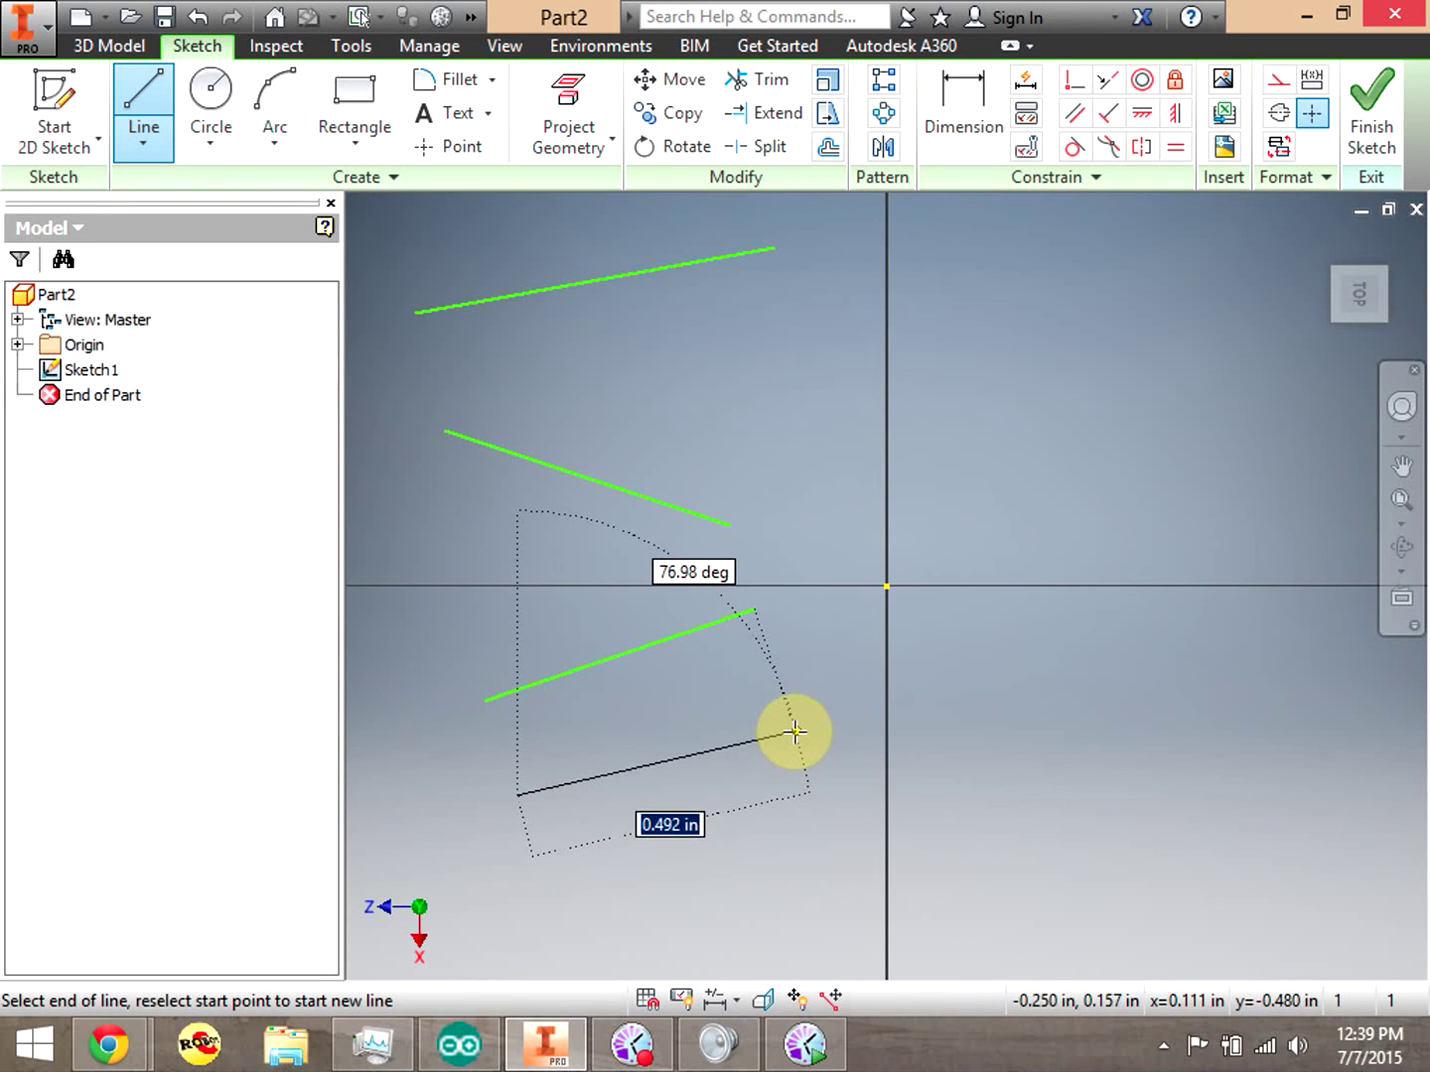
click(796, 732)
right_click(1024, 673)
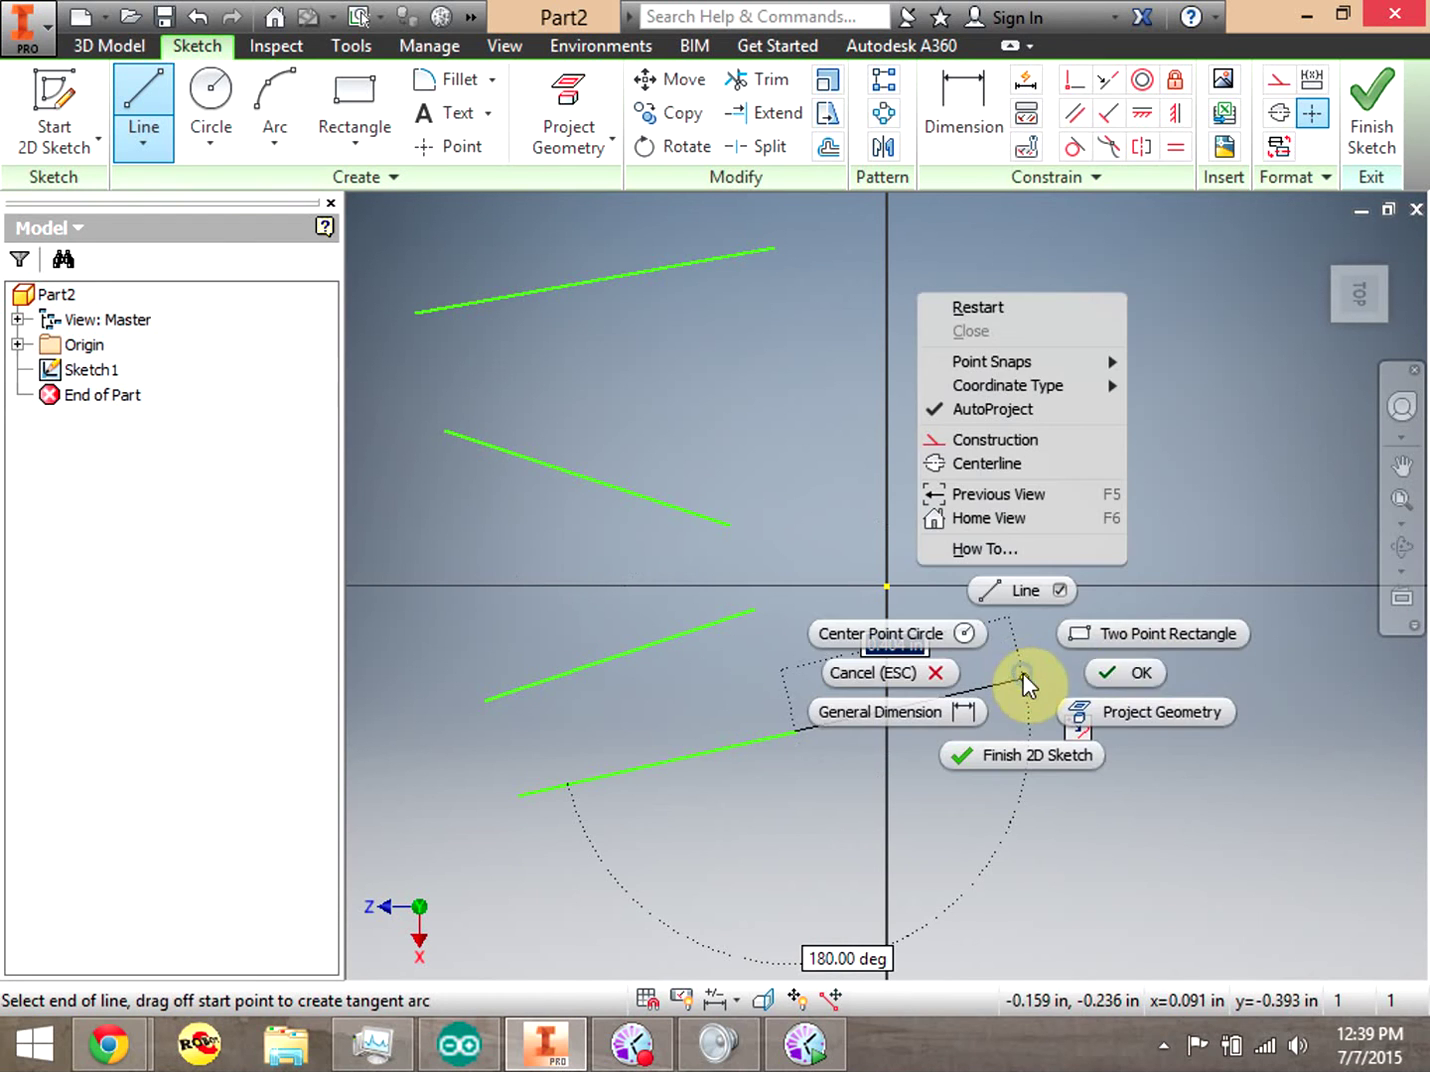
click(1134, 673)
click(221, 82)
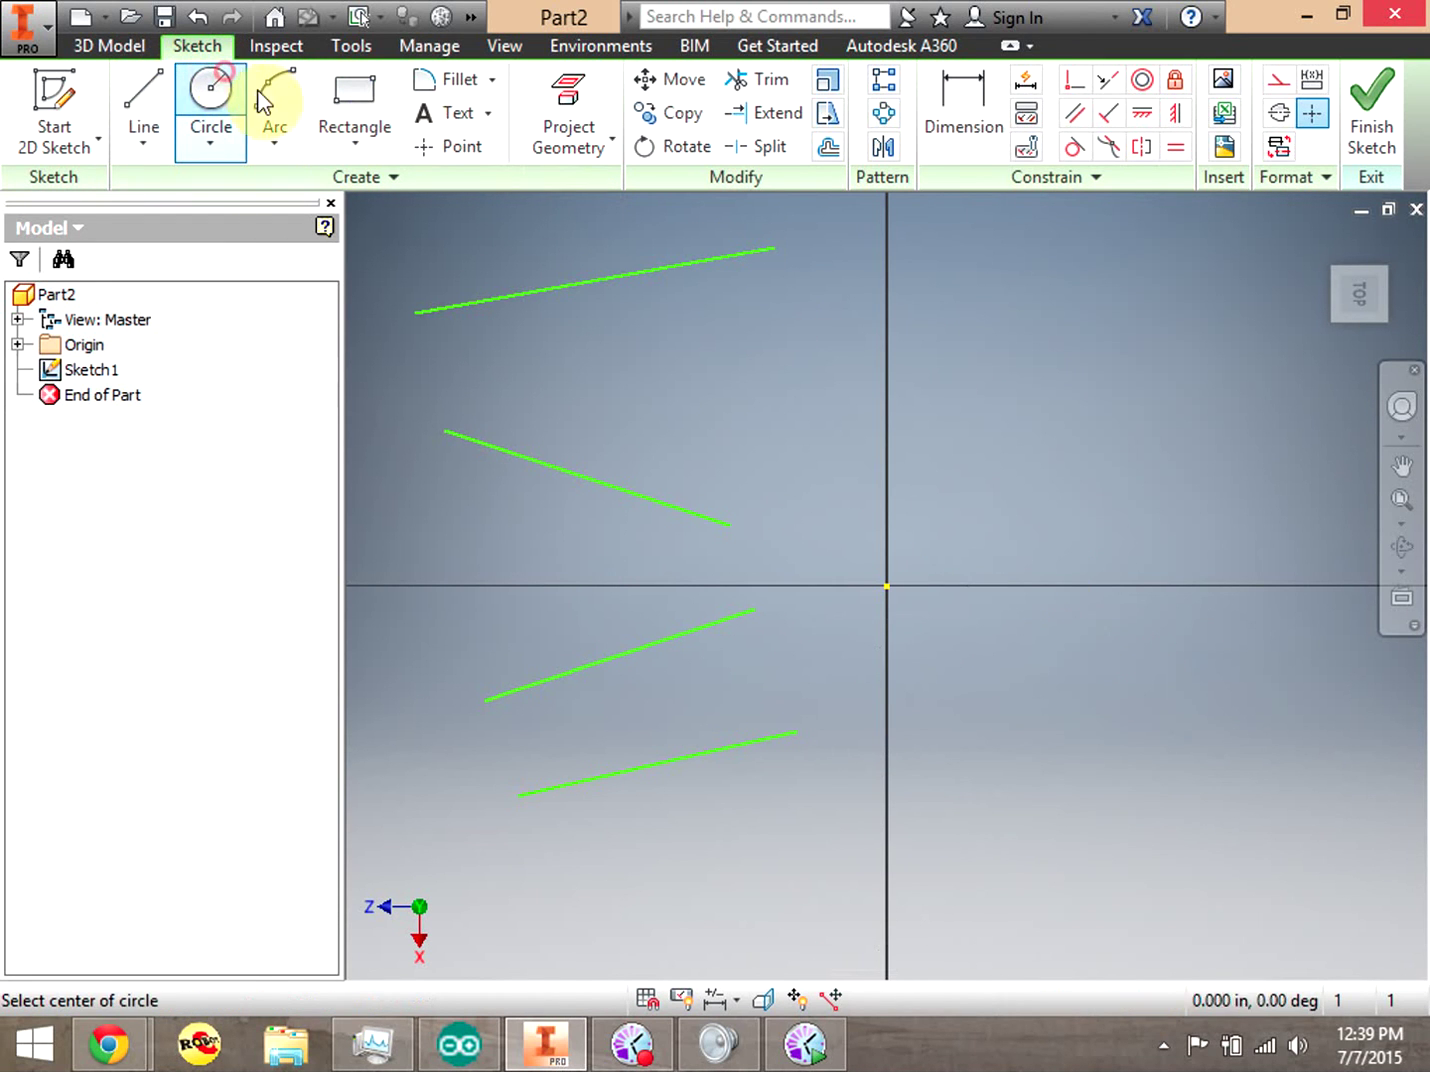
Step: Draw a circle in the upper right of the sketch
click(1035, 411)
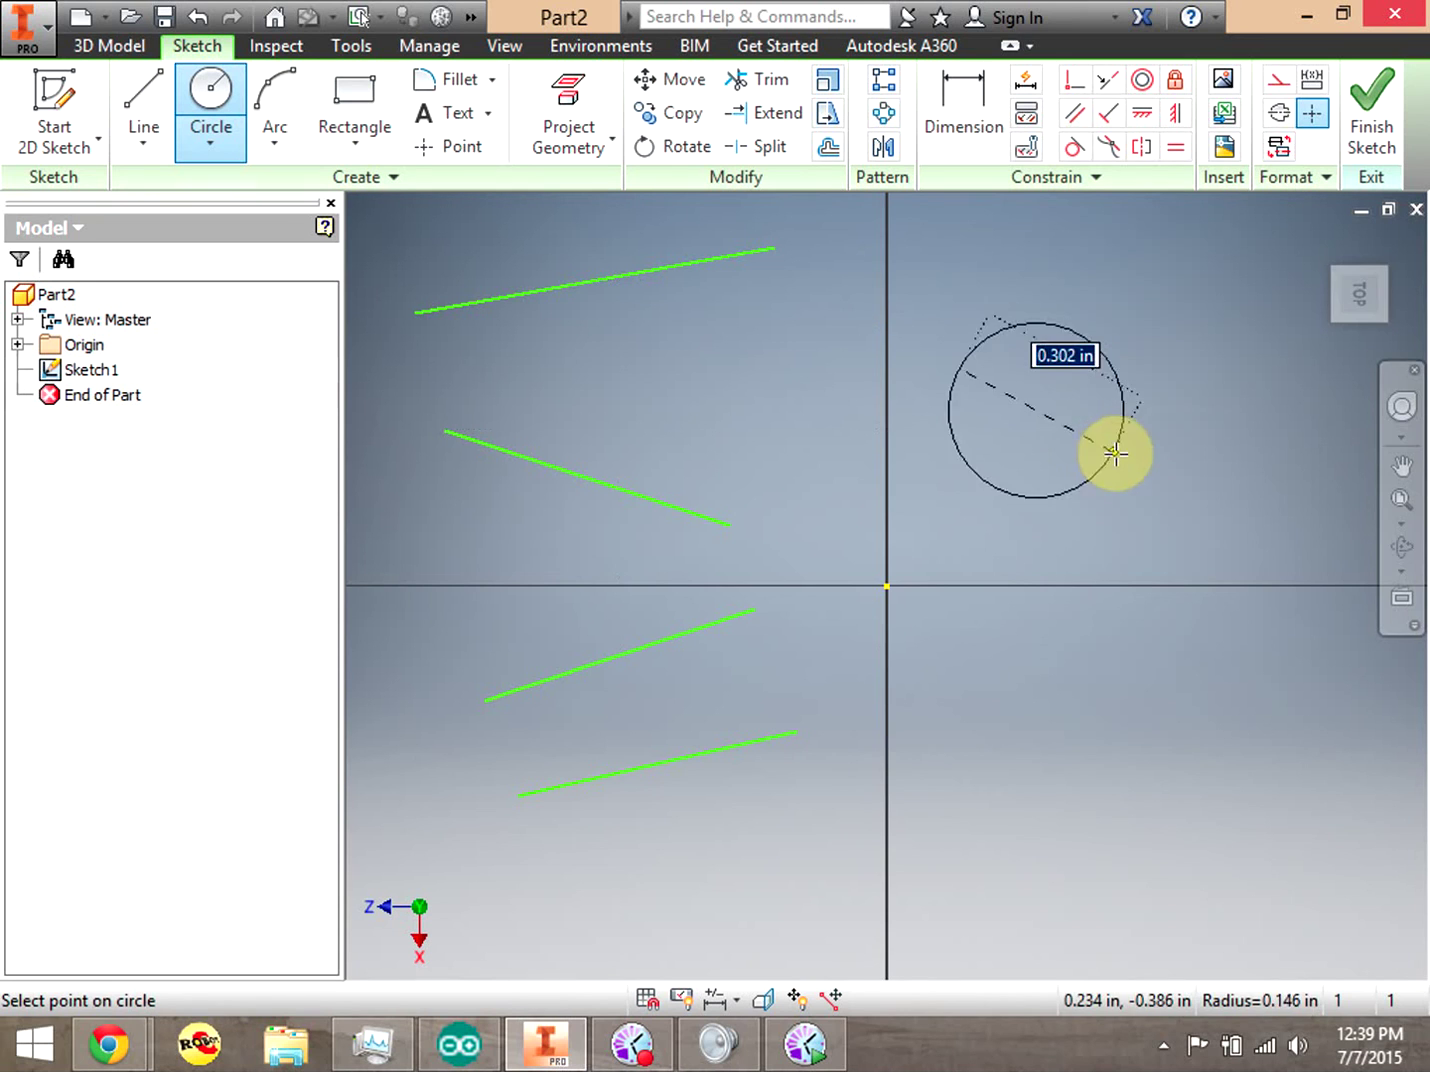
click(1158, 456)
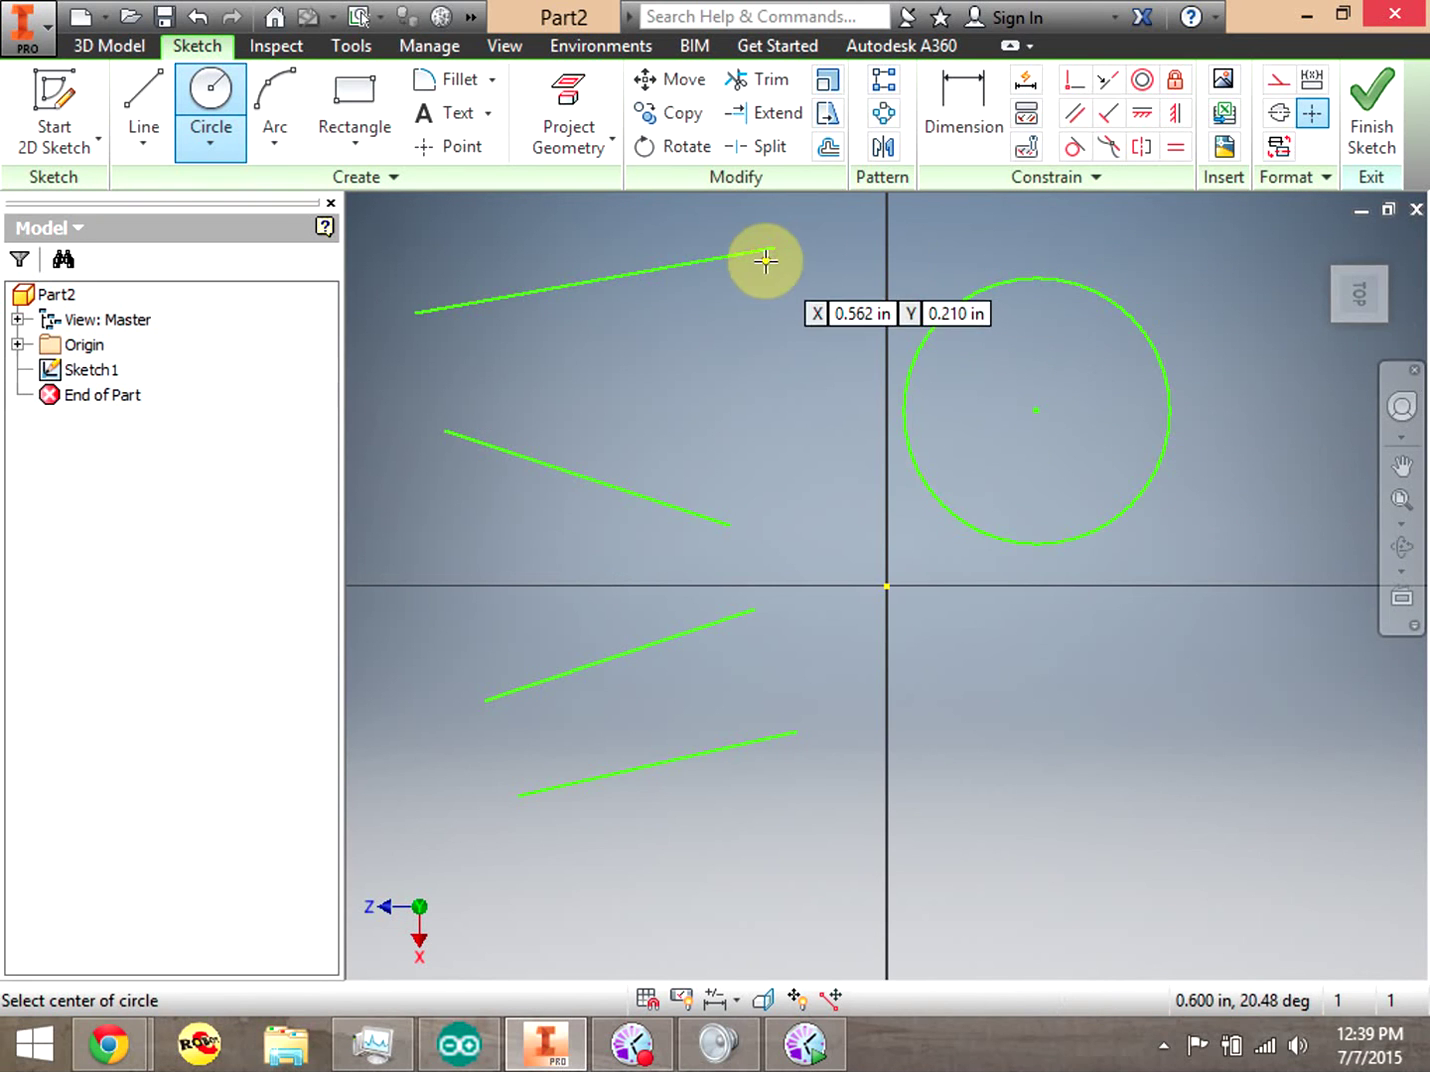
right_click(824, 348)
click(910, 347)
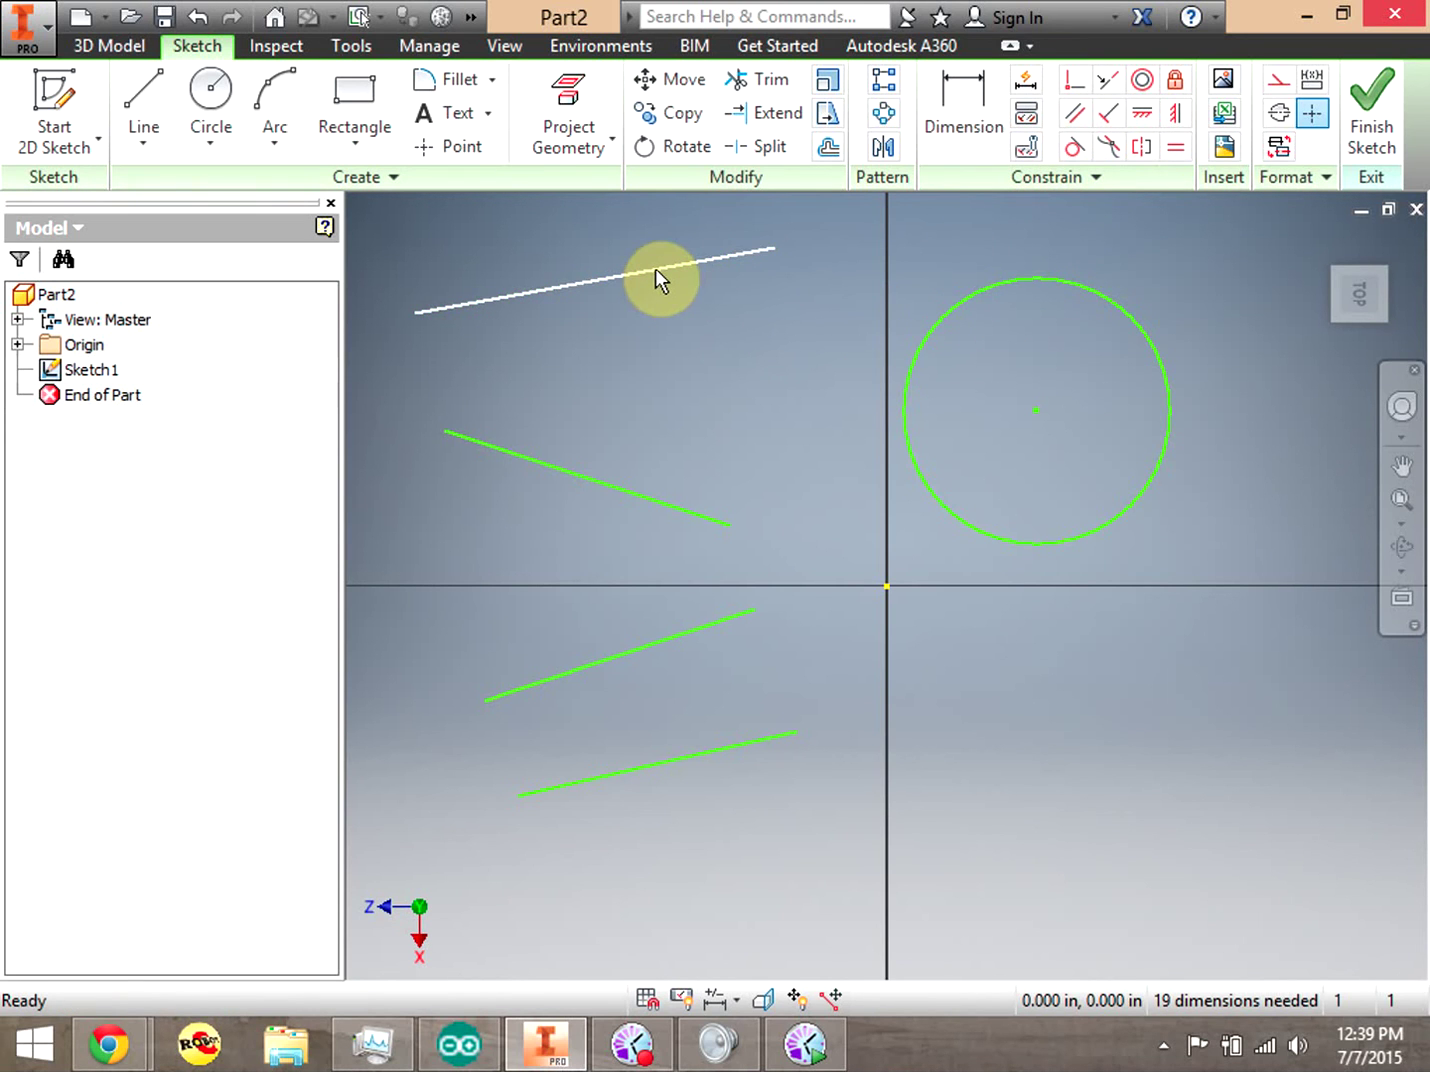
Step: Draw a rectangle beneath the circle by picking two opposite corners
click(354, 96)
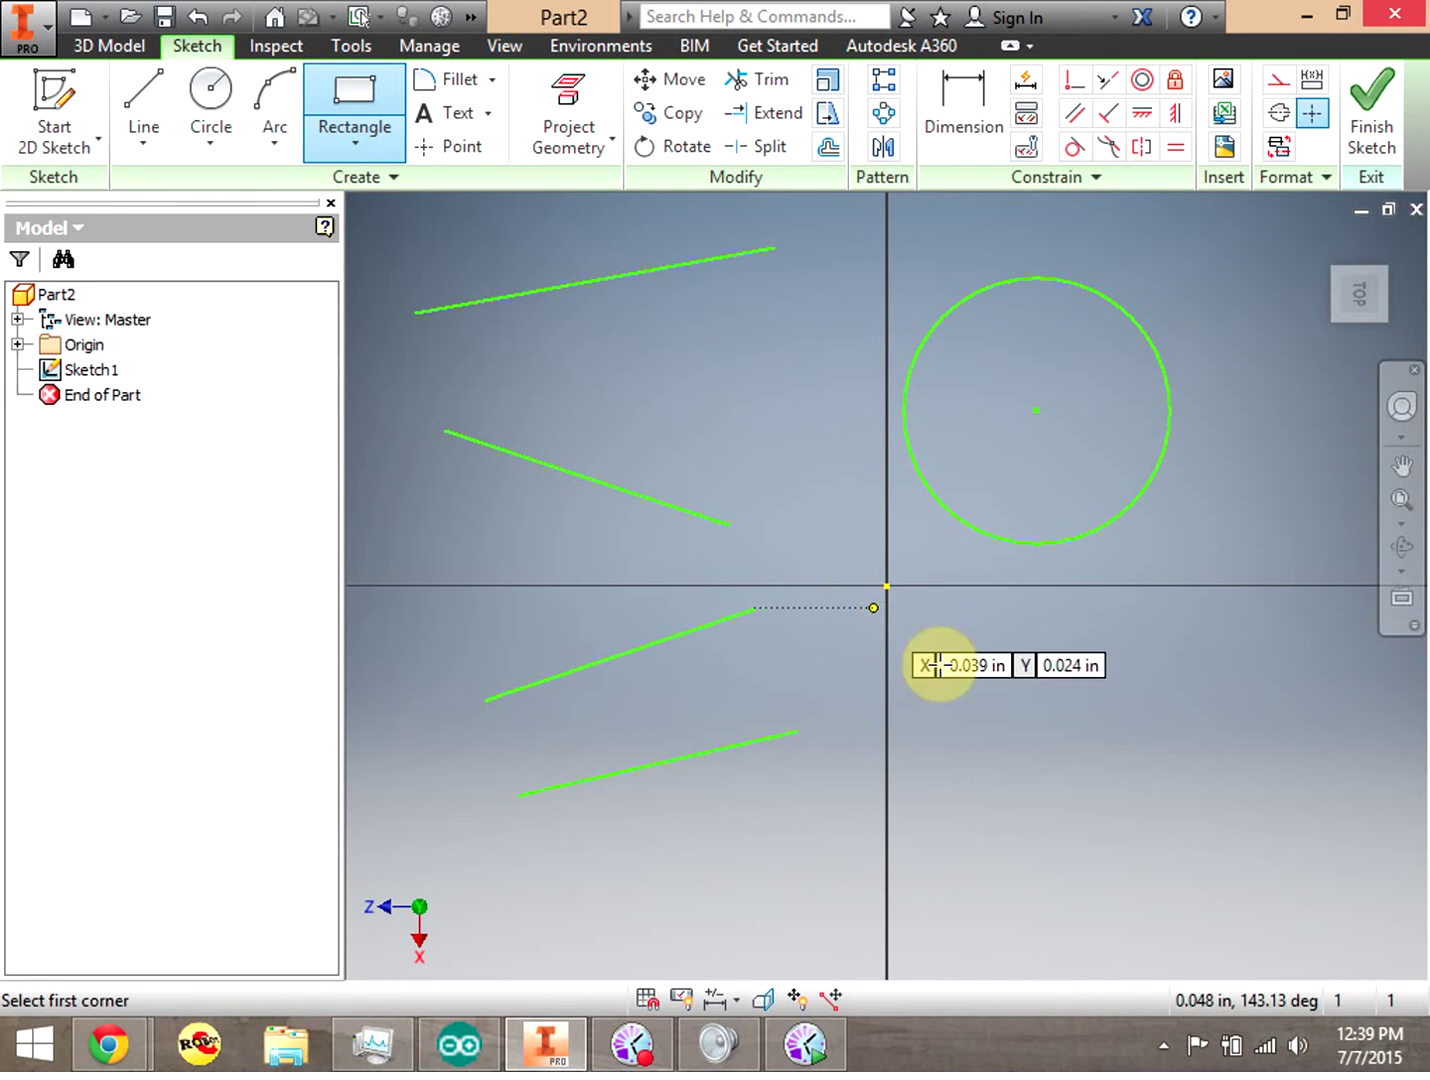
click(1059, 690)
click(1245, 824)
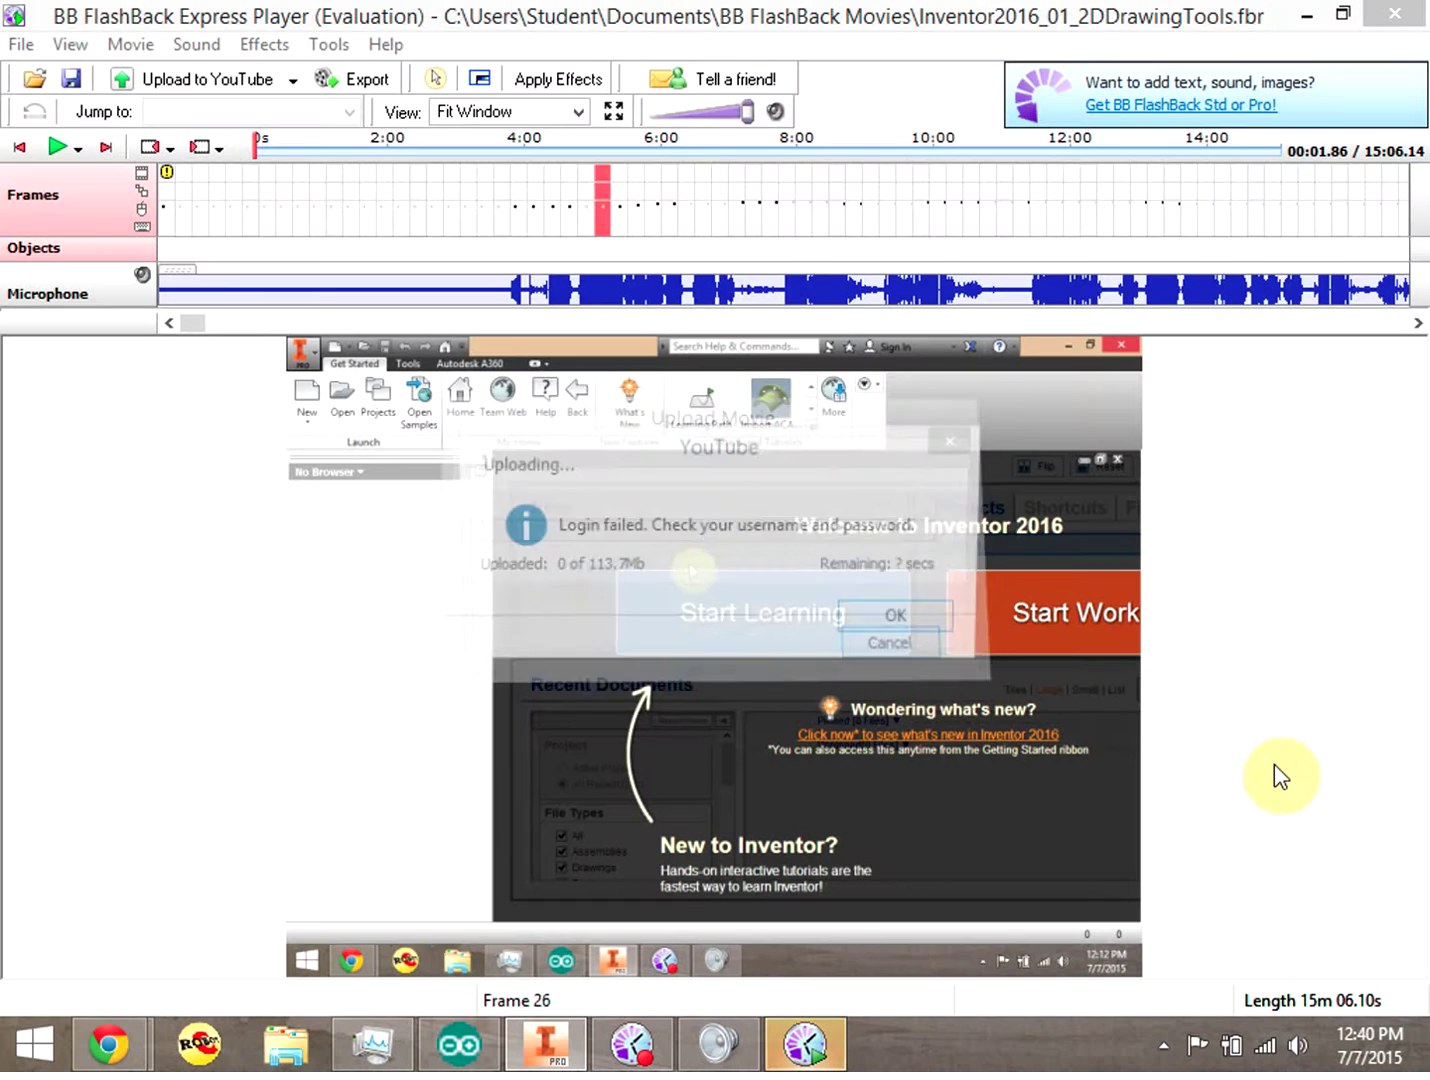
Step: Dismiss the 'Login failed' message and return to the Inventor window
click(905, 620)
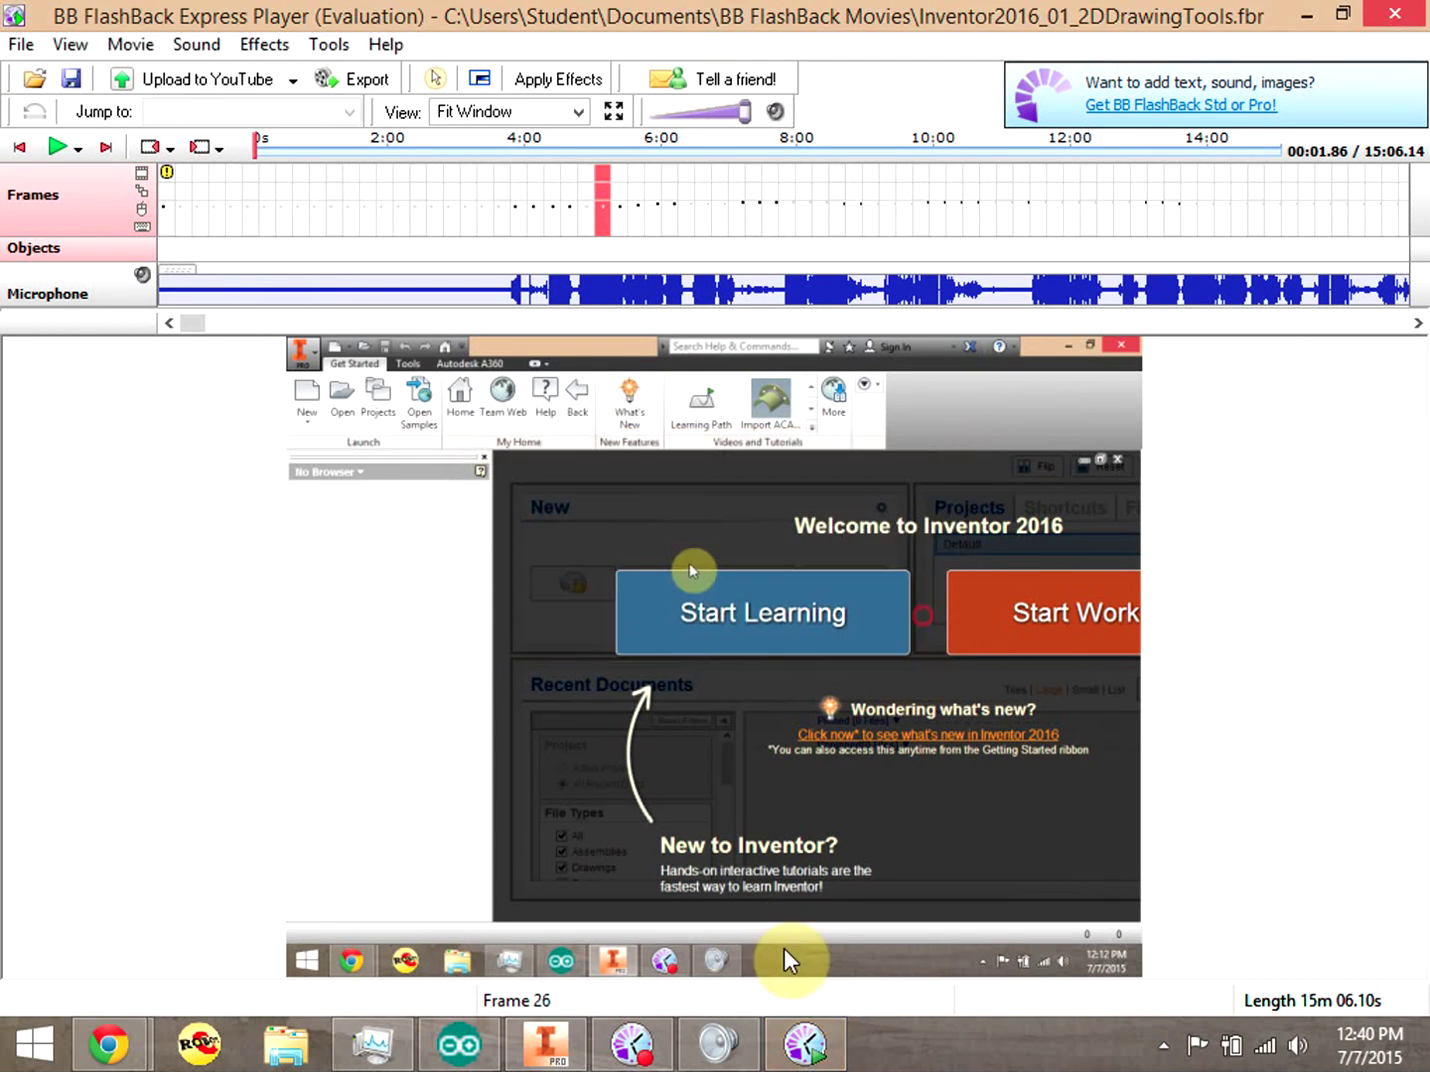
click(584, 1041)
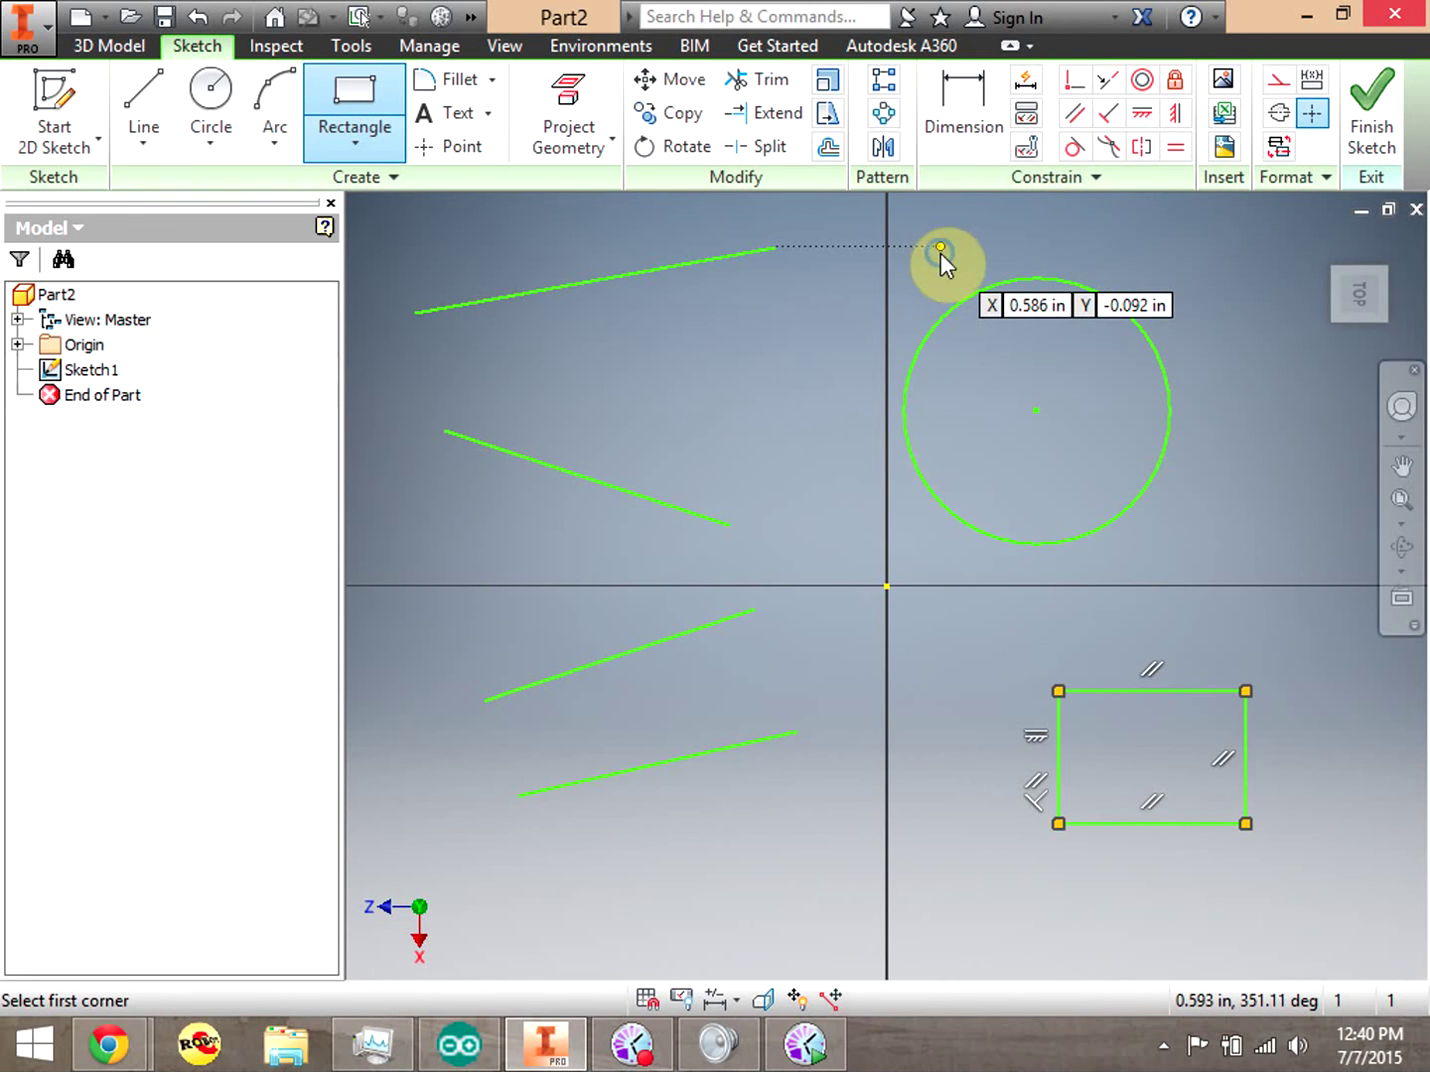
Step: End the Rectangle command, leaving four lines, a circle and a rectangle in Sketch1
right_click(939, 252)
click(1053, 252)
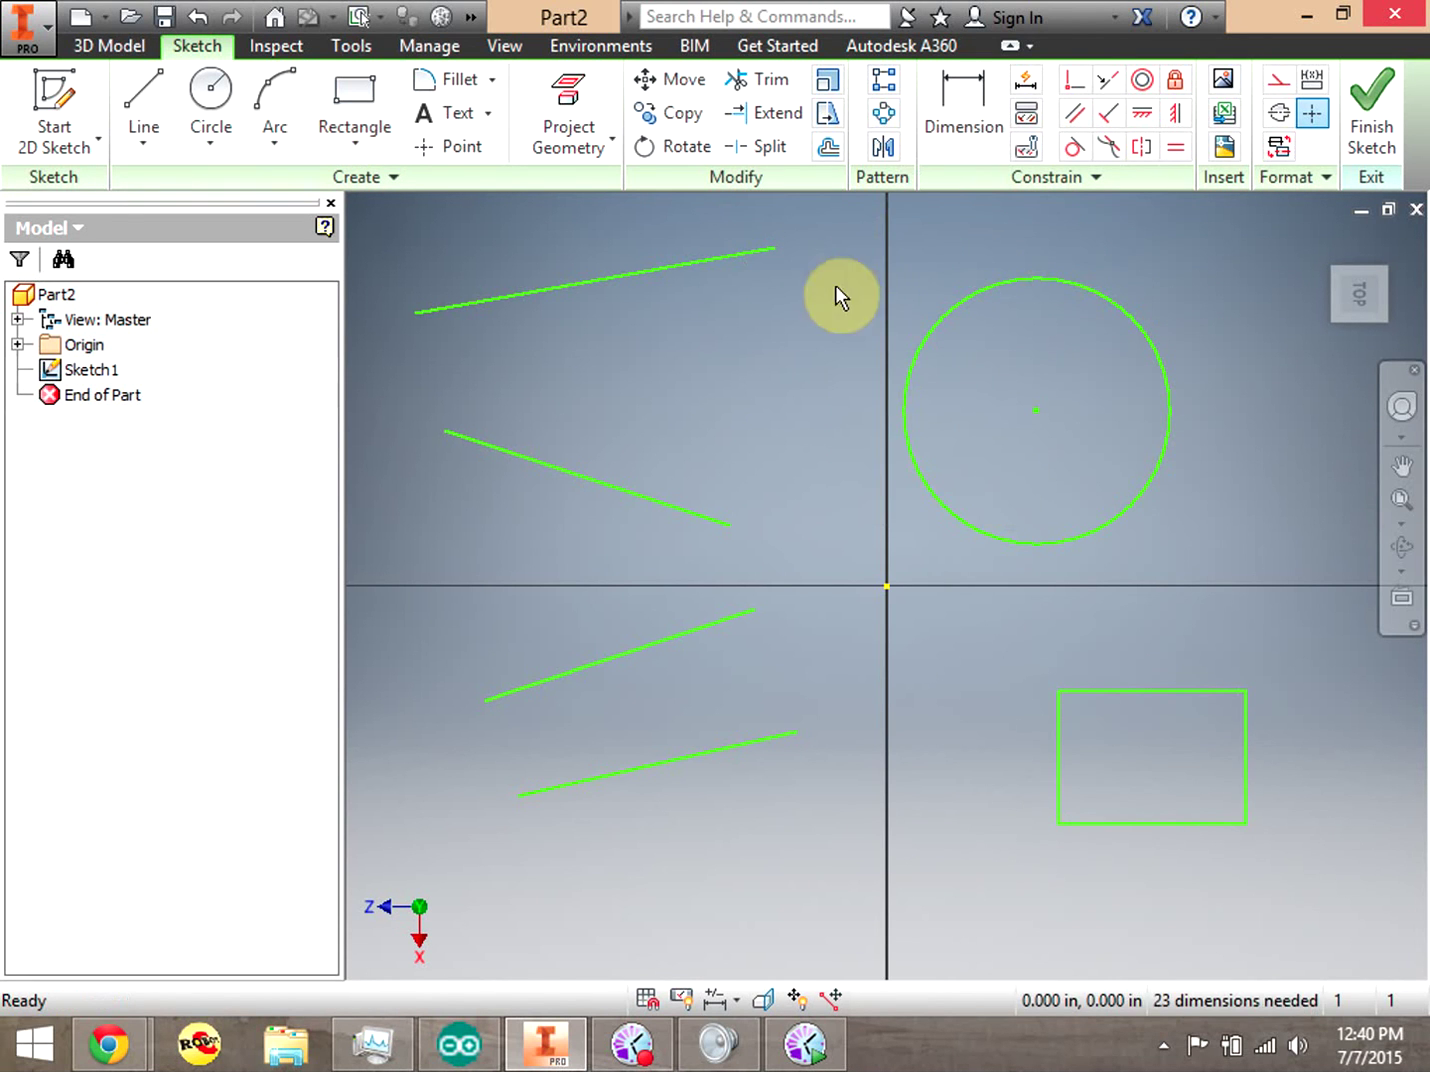
Step: Display every constraint glyph in Sketch1 with Show All Constraints (F8)
right_click(789, 326)
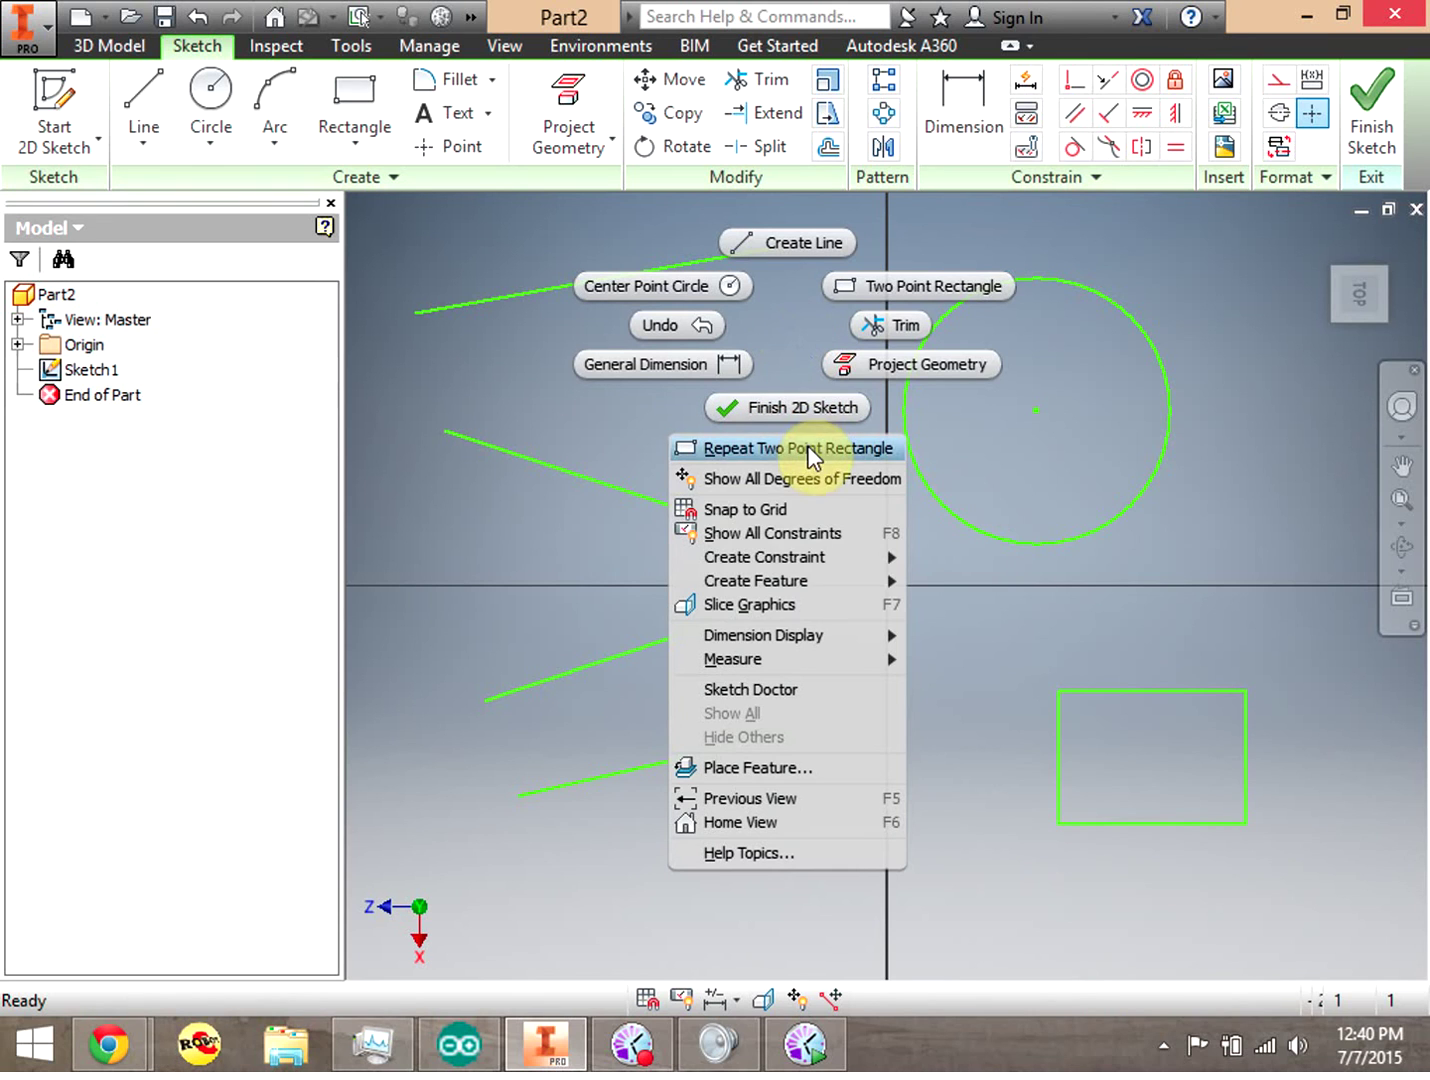
mouse_move(796, 575)
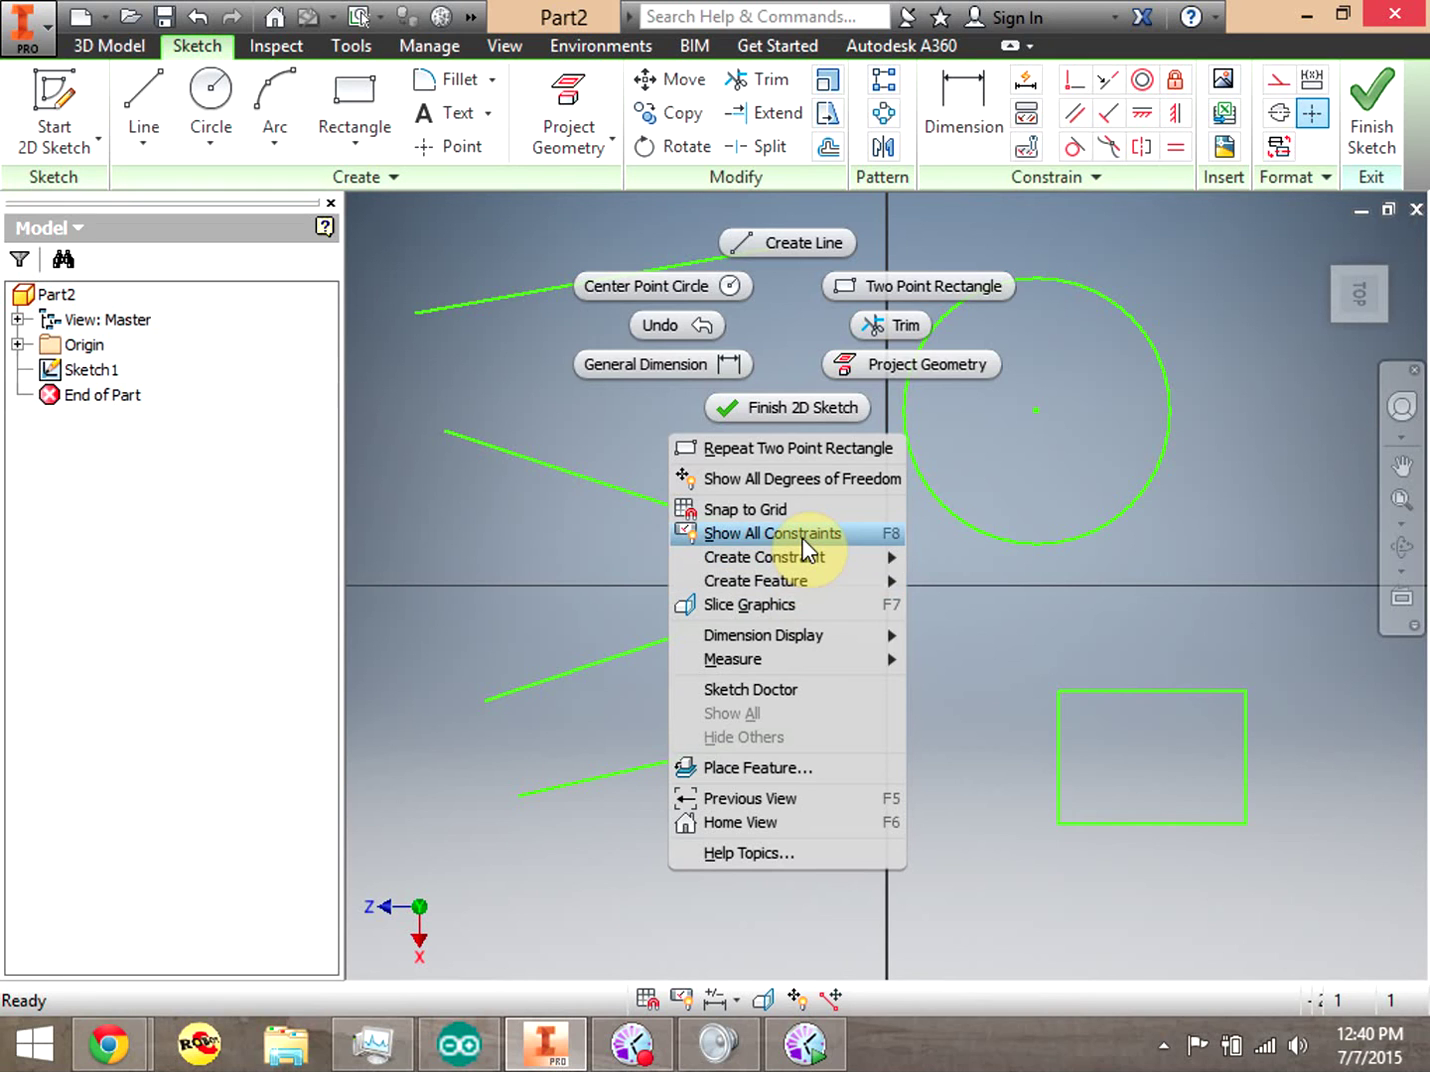
click(802, 537)
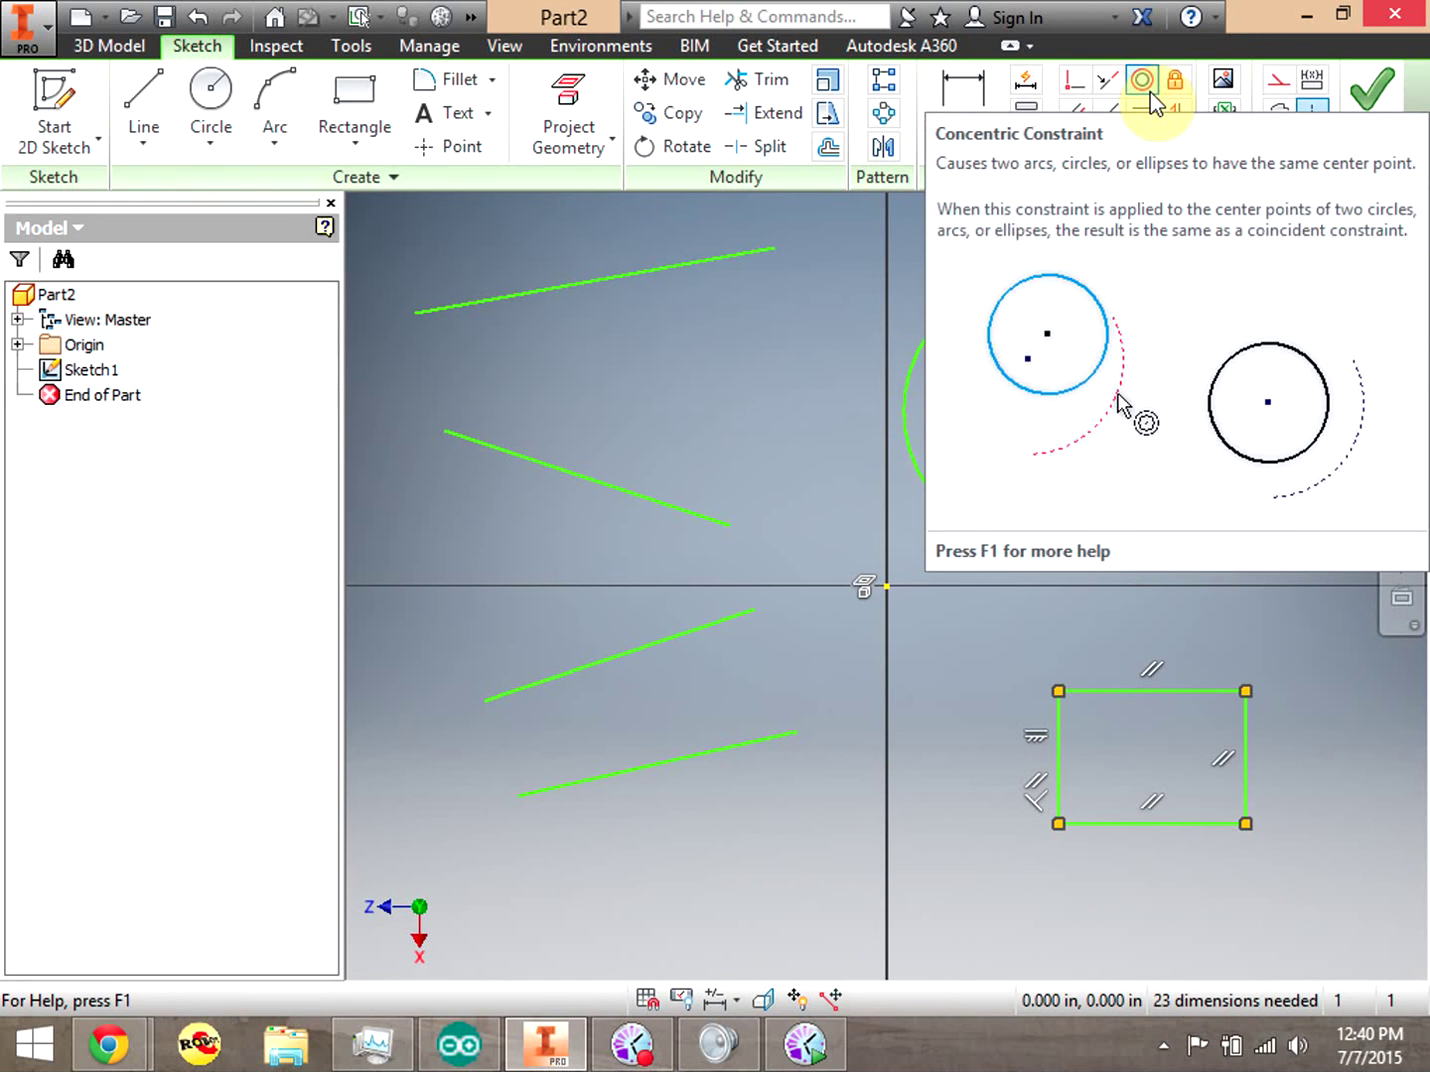
Step: Draw a small circle near the top lines
click(212, 95)
click(762, 334)
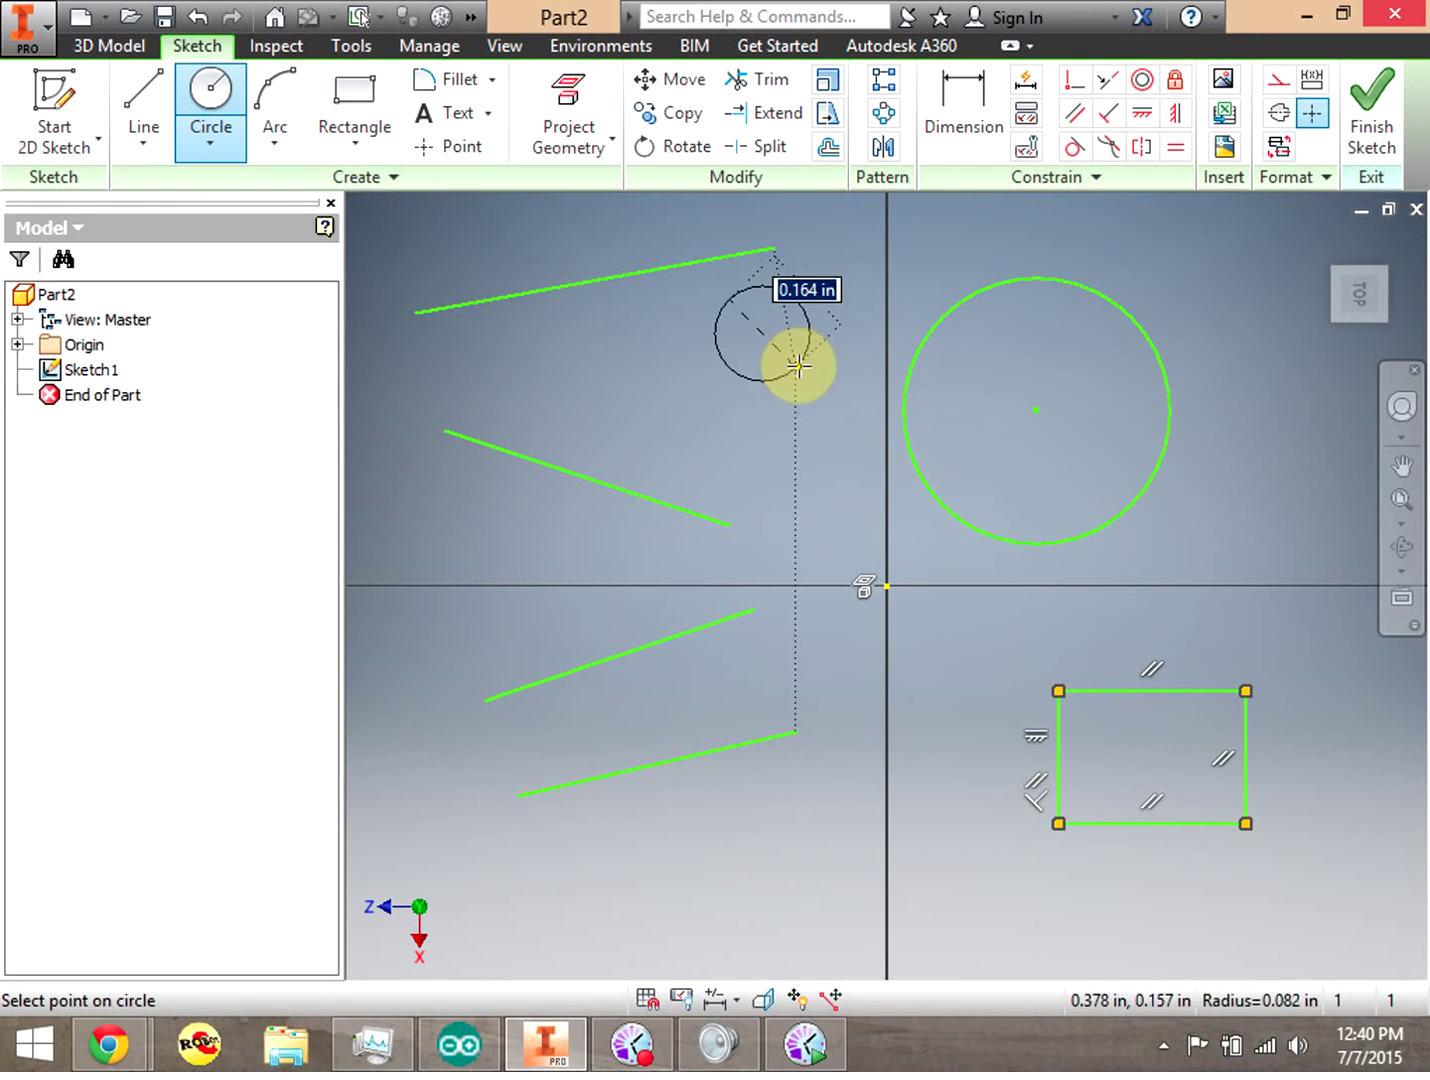
click(796, 356)
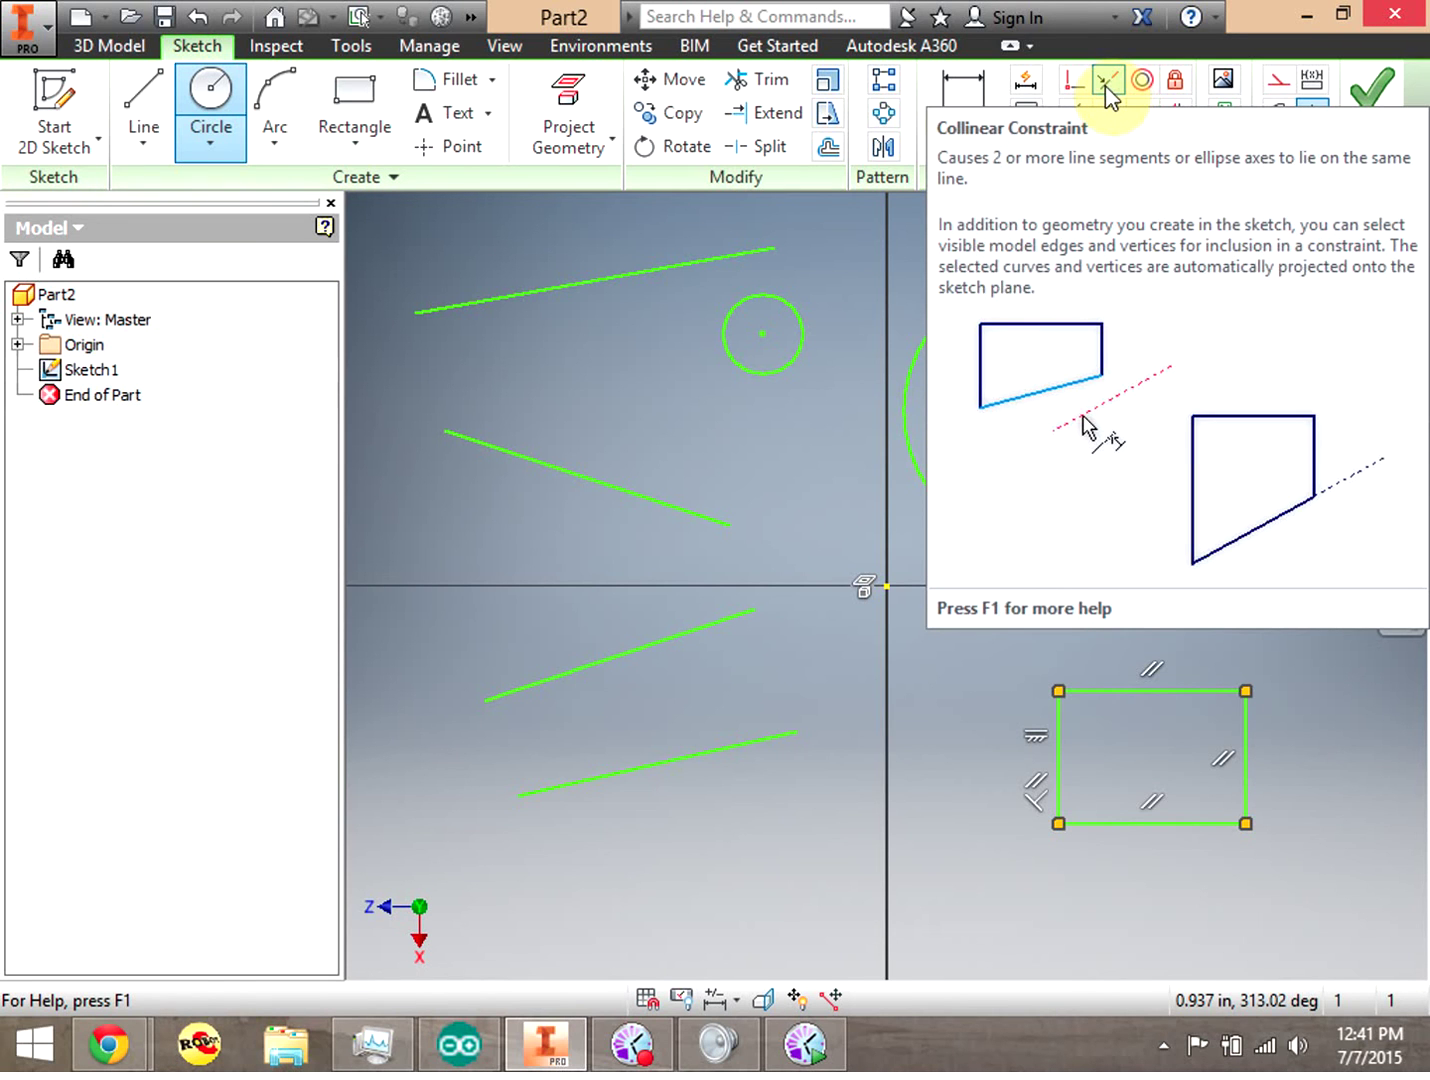
Step: Make the top line collinear with the second line and drag the pair across the sketch
click(1105, 84)
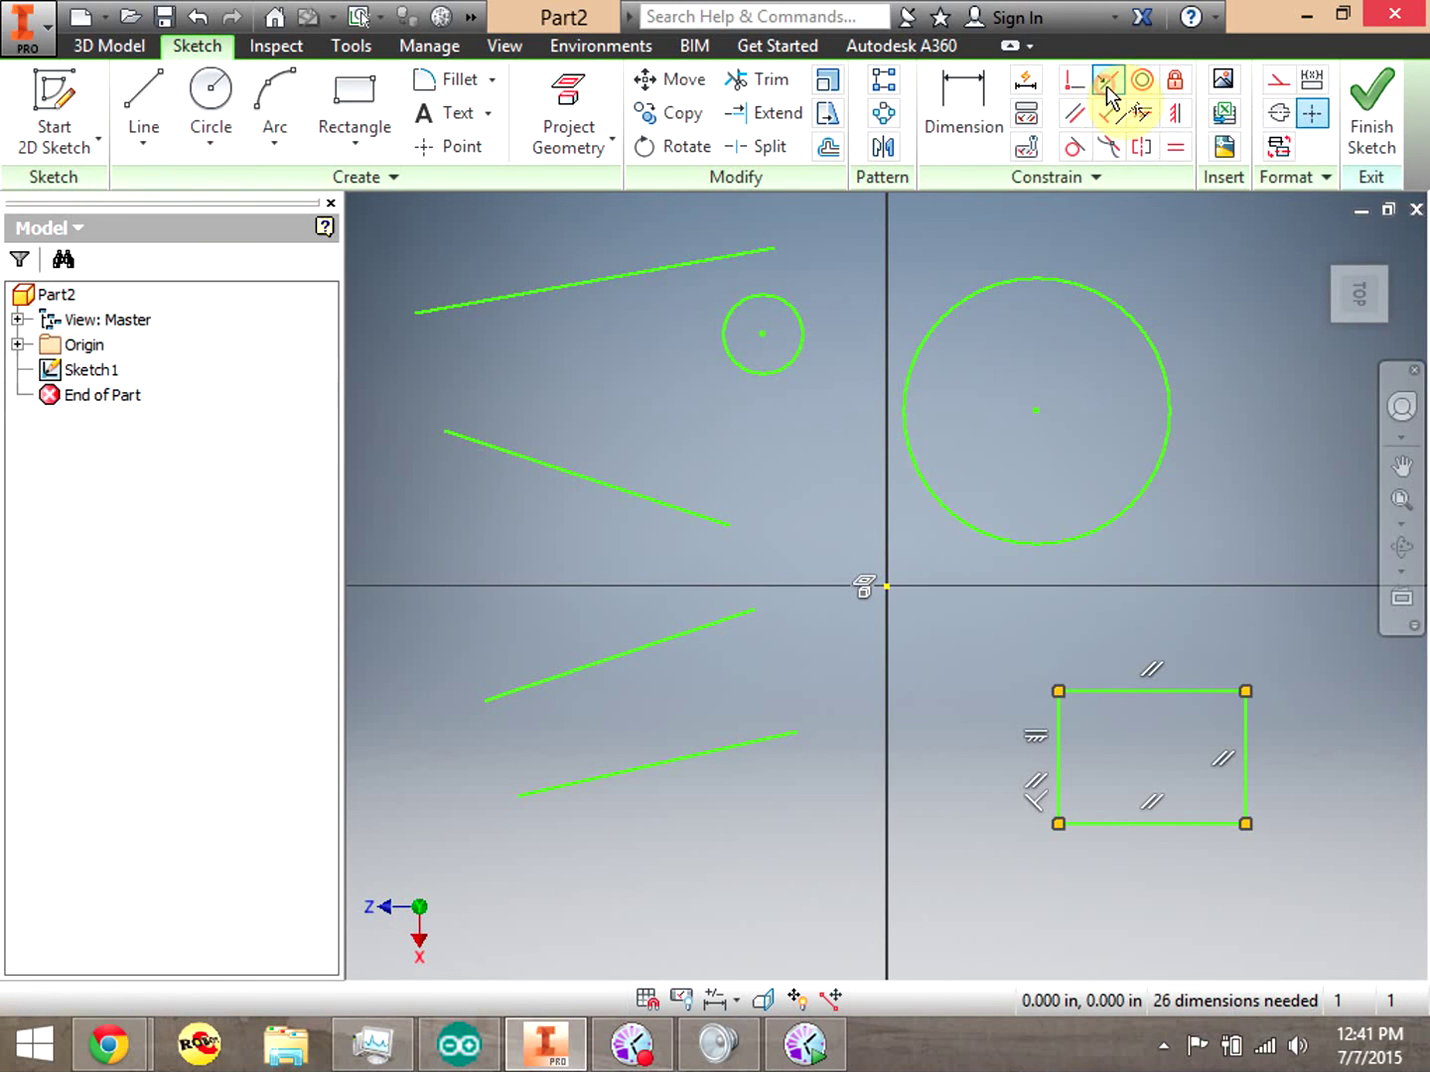
click(592, 276)
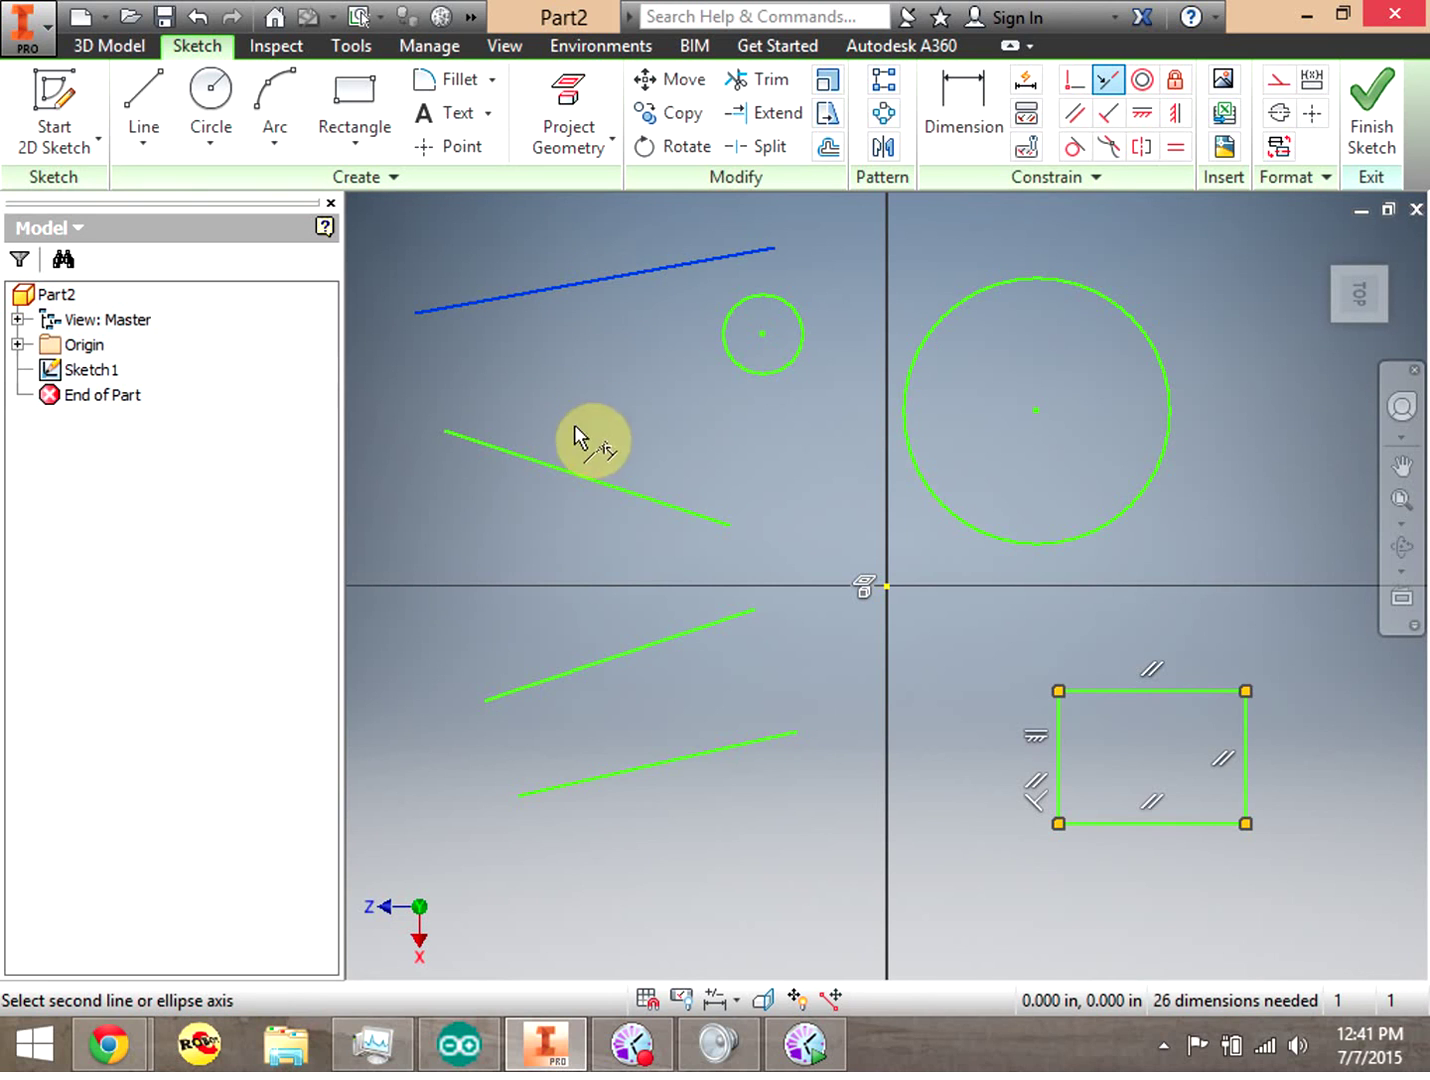
click(565, 468)
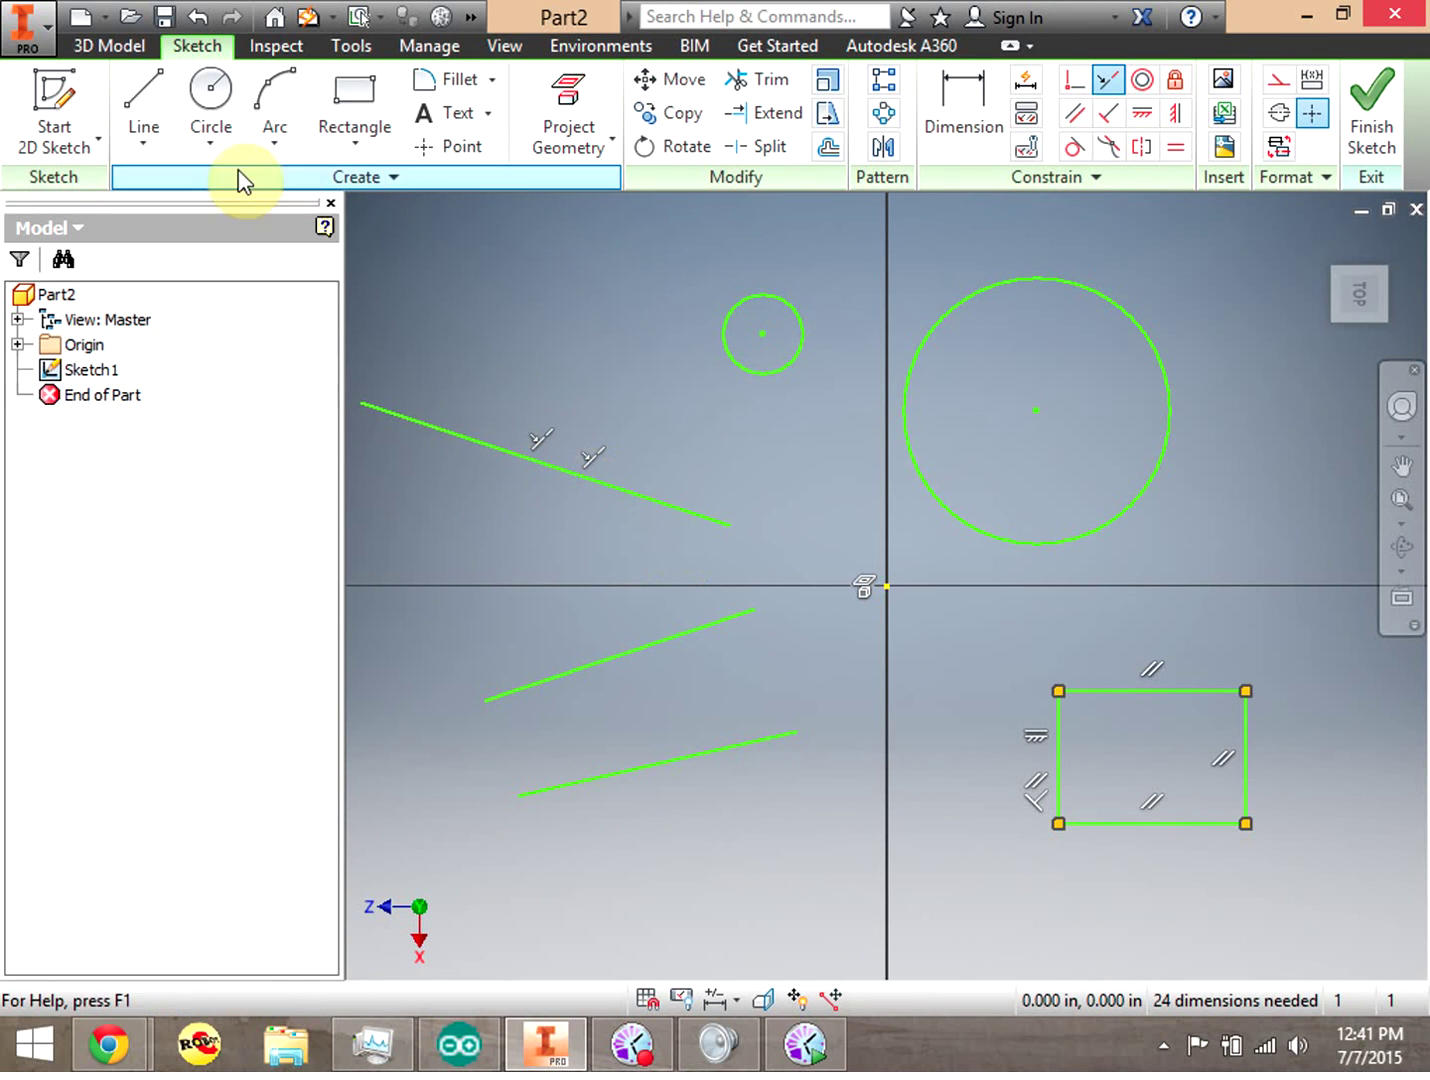
right_click(511, 345)
click(611, 348)
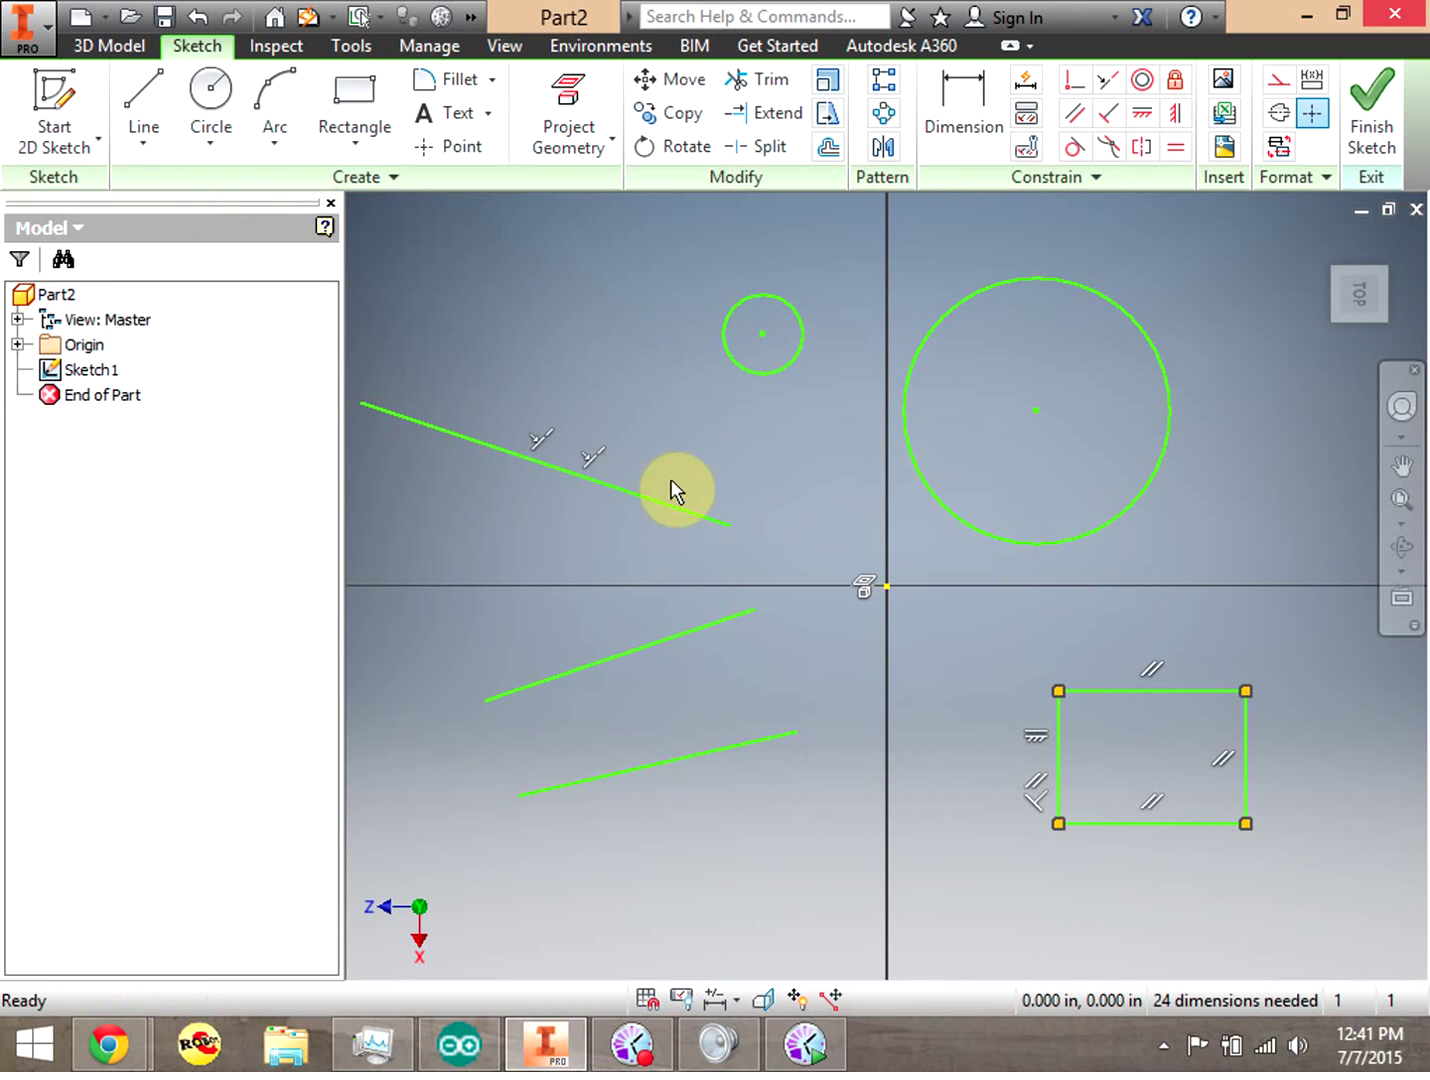
mouse_move(648, 501)
mouse_down()
mouse_move(735, 514)
mouse_move(820, 575)
mouse_move(1010, 615)
mouse_move(1124, 605)
mouse_move(800, 614)
mouse_move(852, 425)
mouse_move(994, 615)
mouse_move(1056, 597)
mouse_move(1004, 608)
mouse_move(985, 650)
mouse_move(1031, 587)
mouse_move(1164, 576)
mouse_move(1020, 551)
mouse_move(950, 610)
mouse_move(1071, 600)
mouse_up()
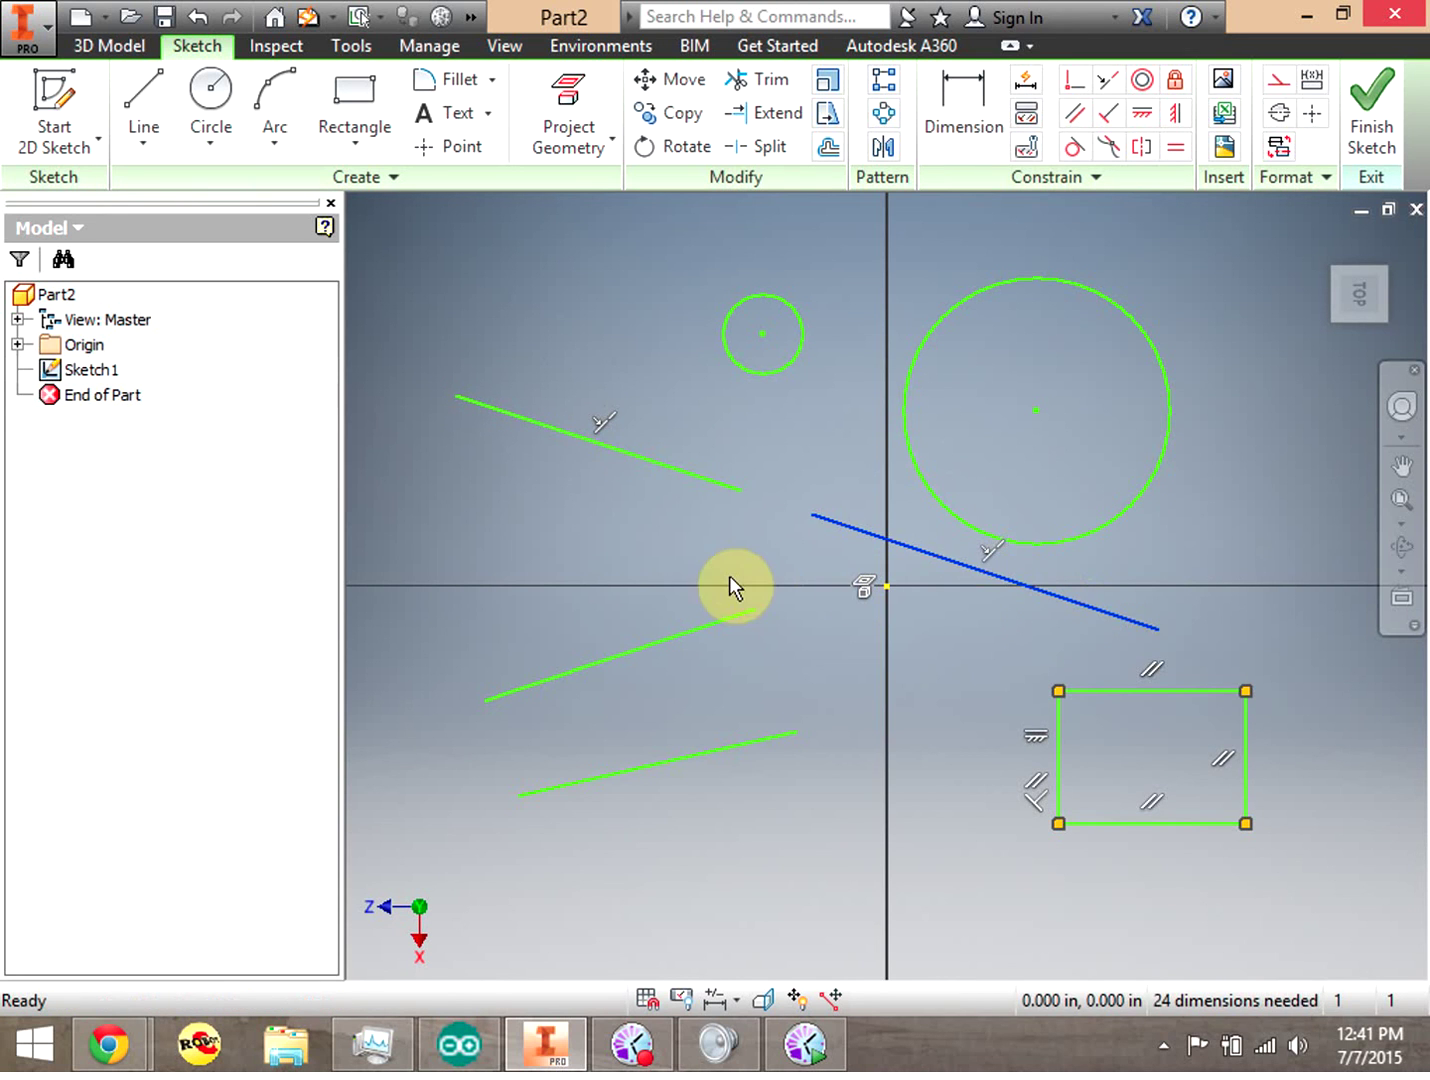
Step: Delete the collinear constraint and move the freed line back to the upper left
right_click(605, 425)
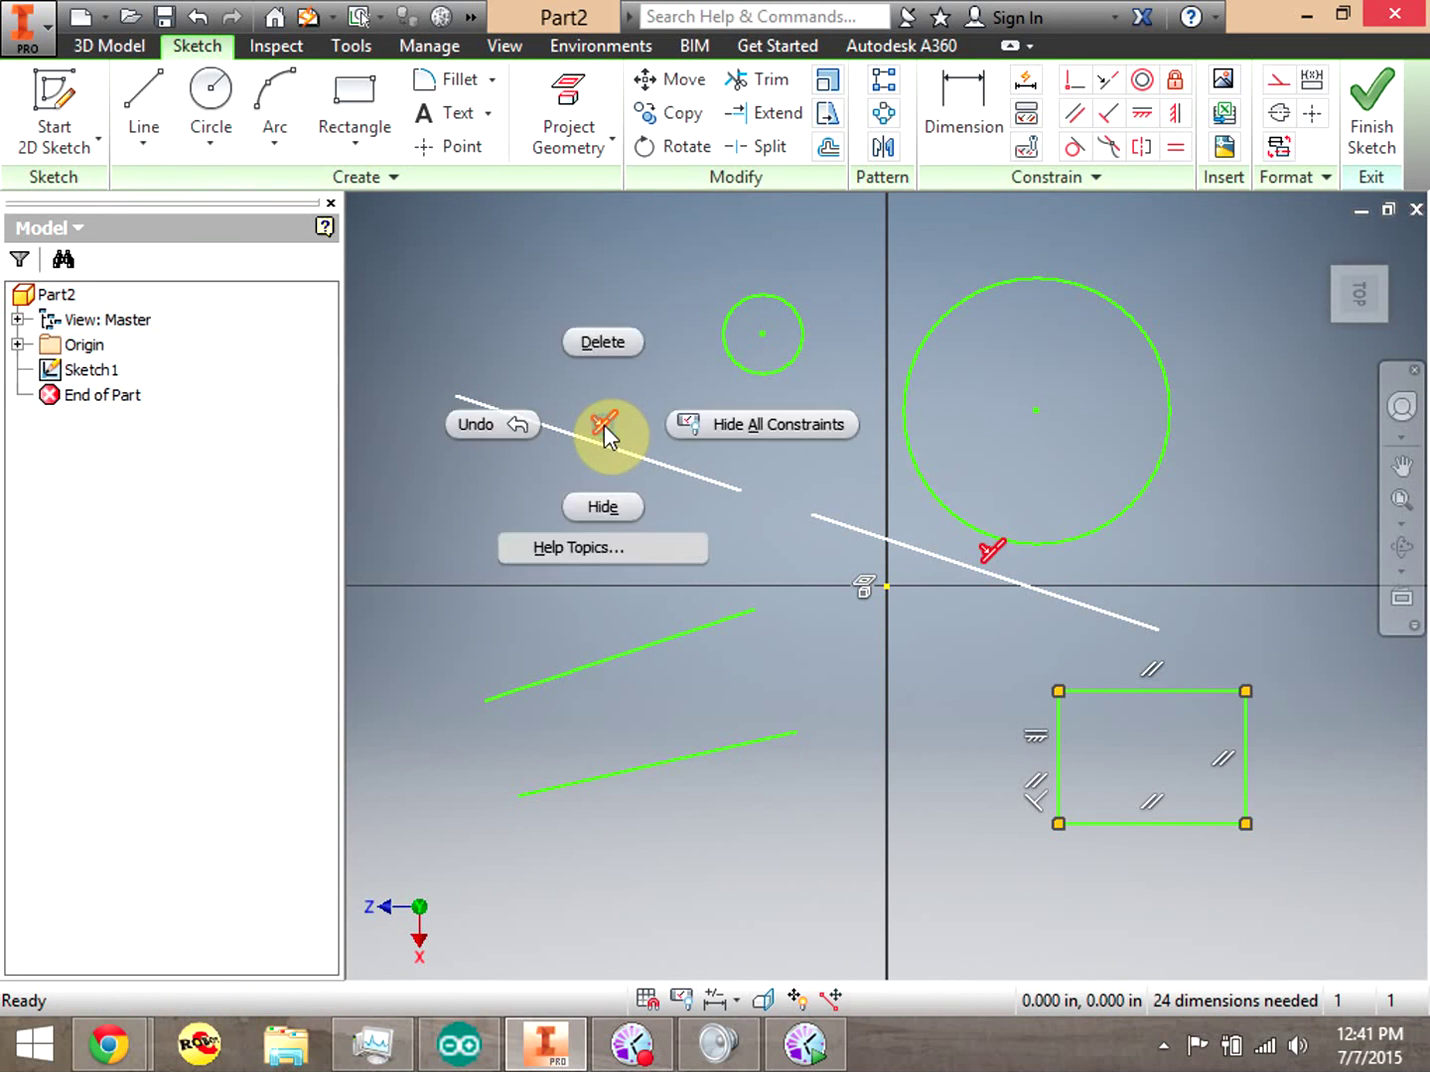
click(619, 331)
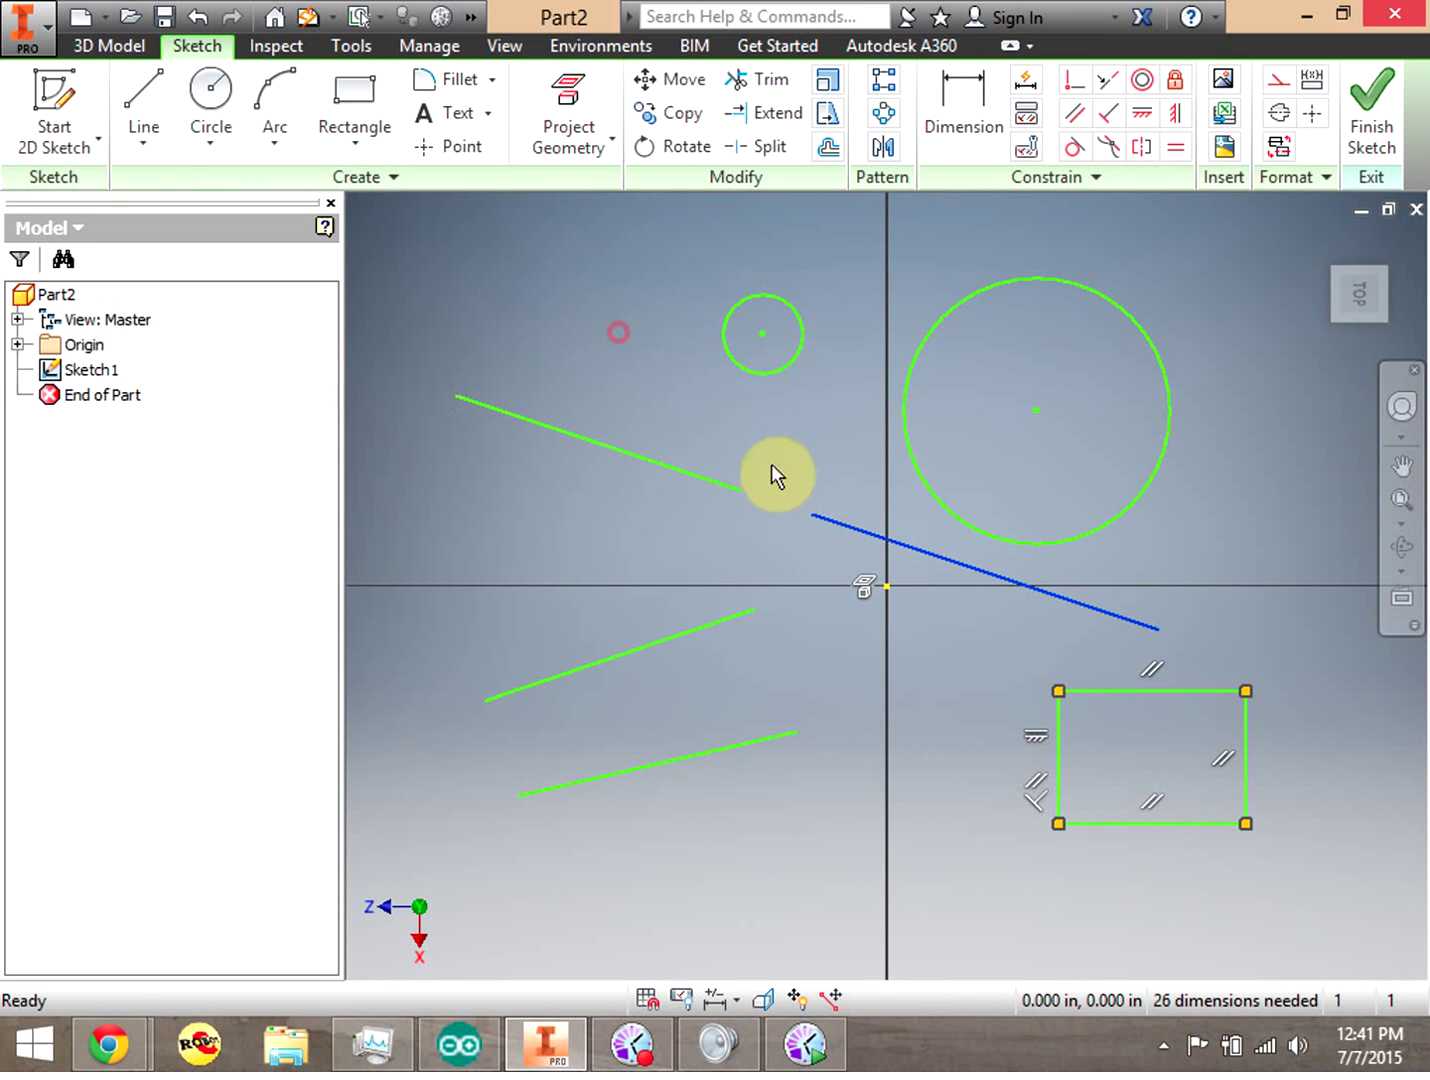
drag(862, 532, 496, 480)
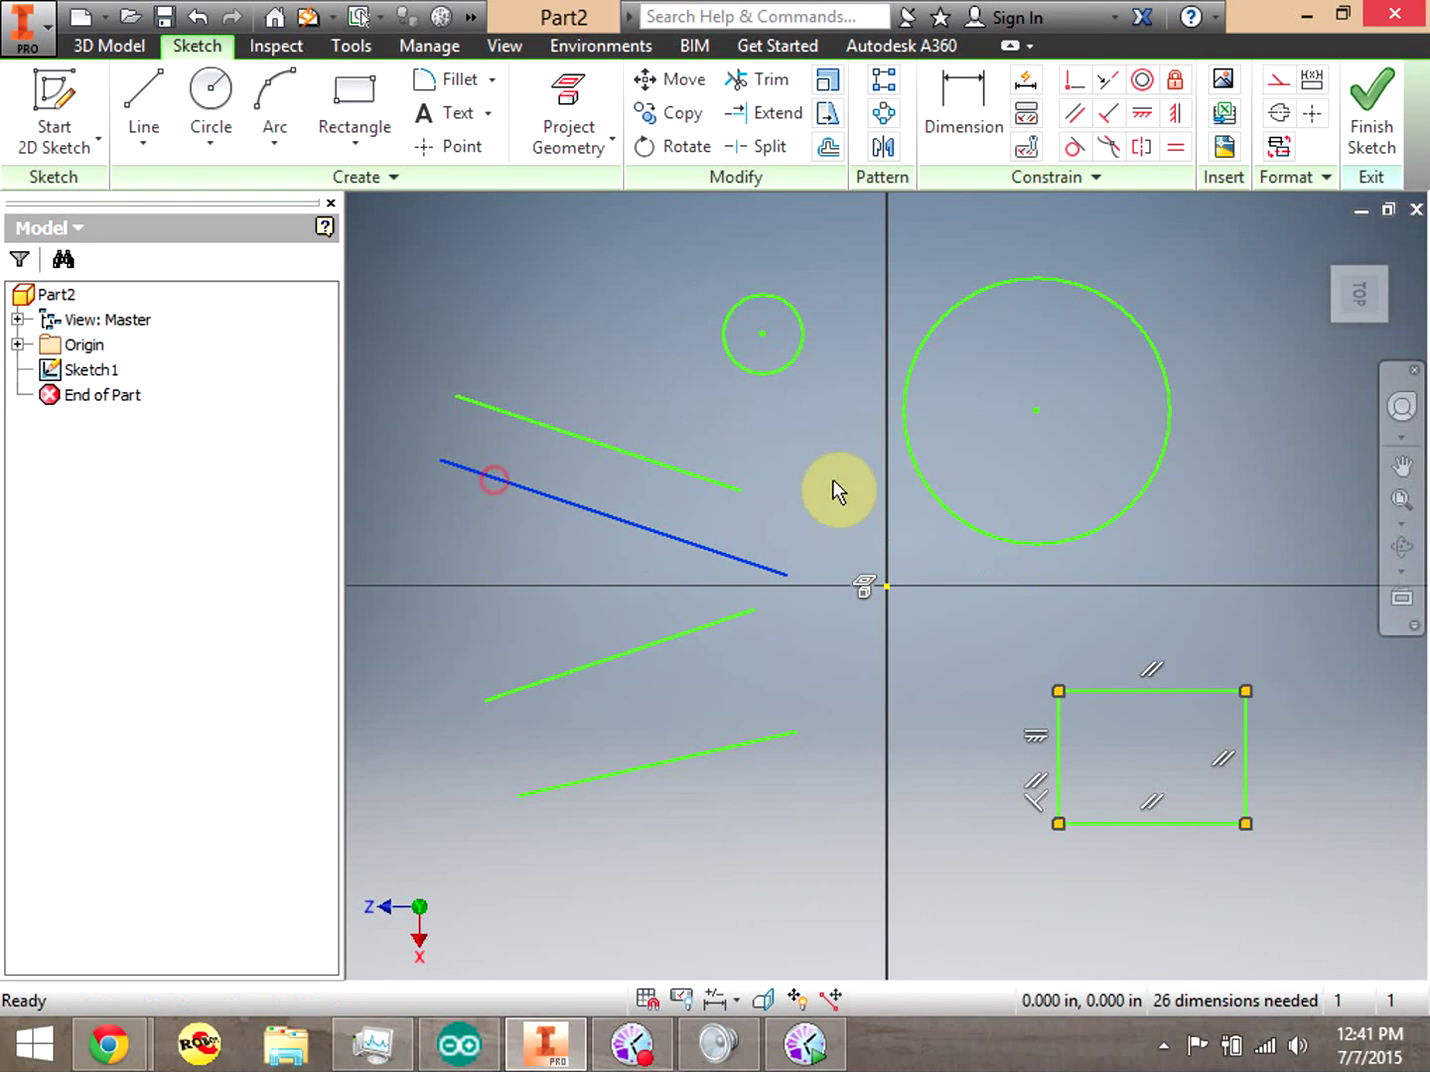
click(1160, 263)
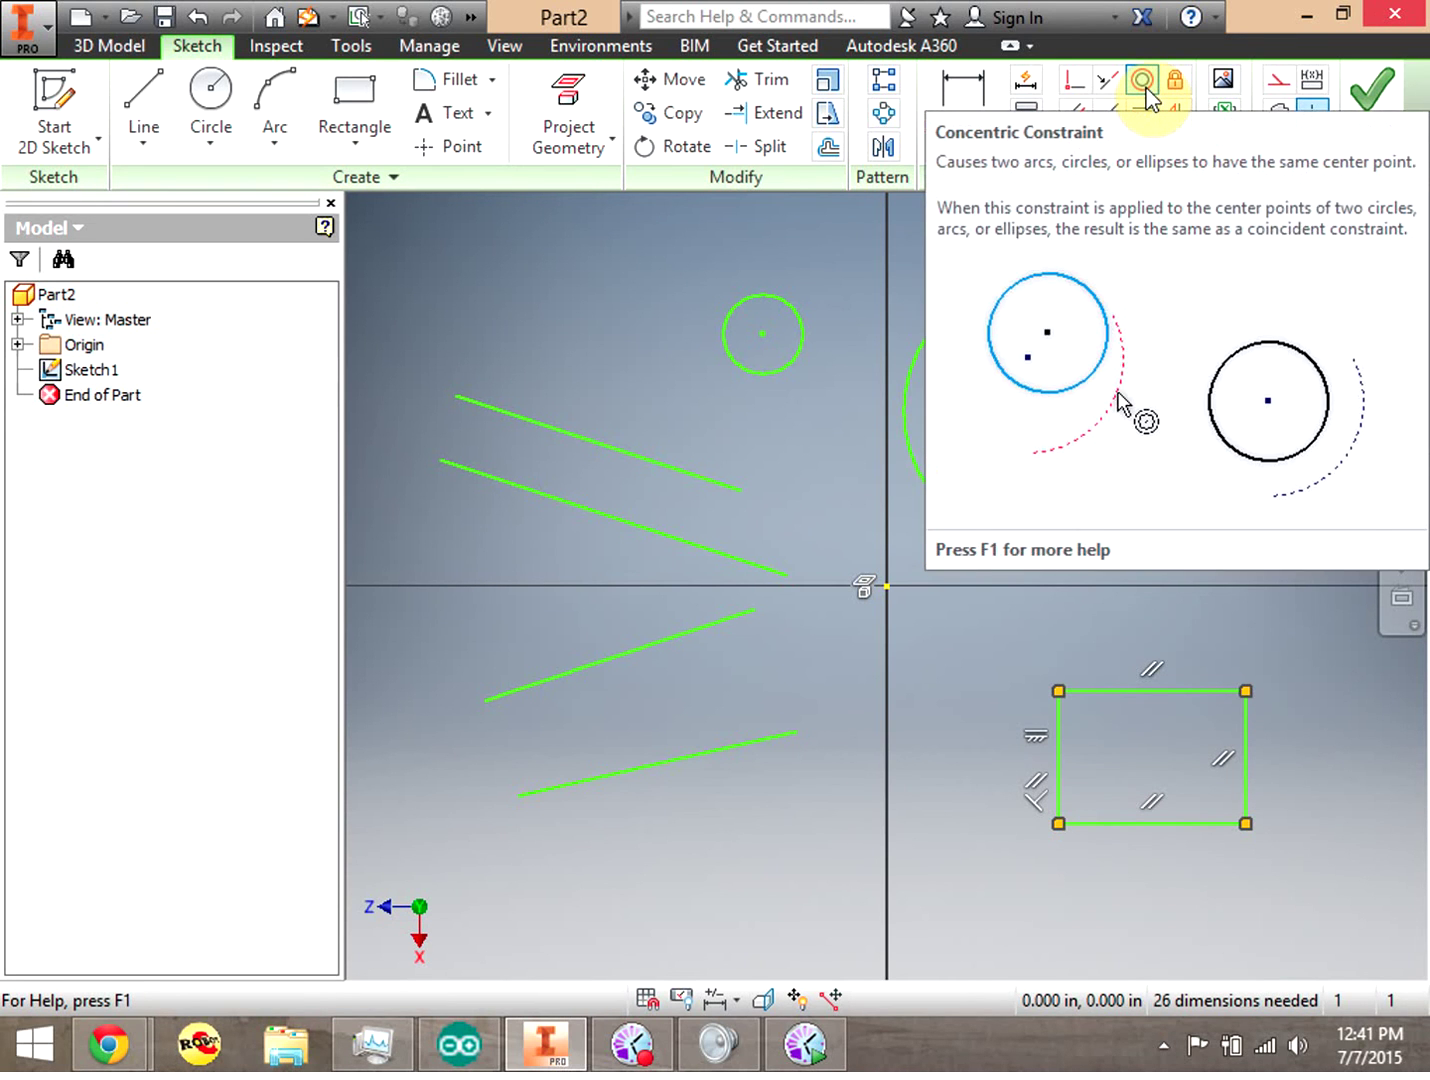
Step: Make the small circle concentric with the large circle
click(1146, 84)
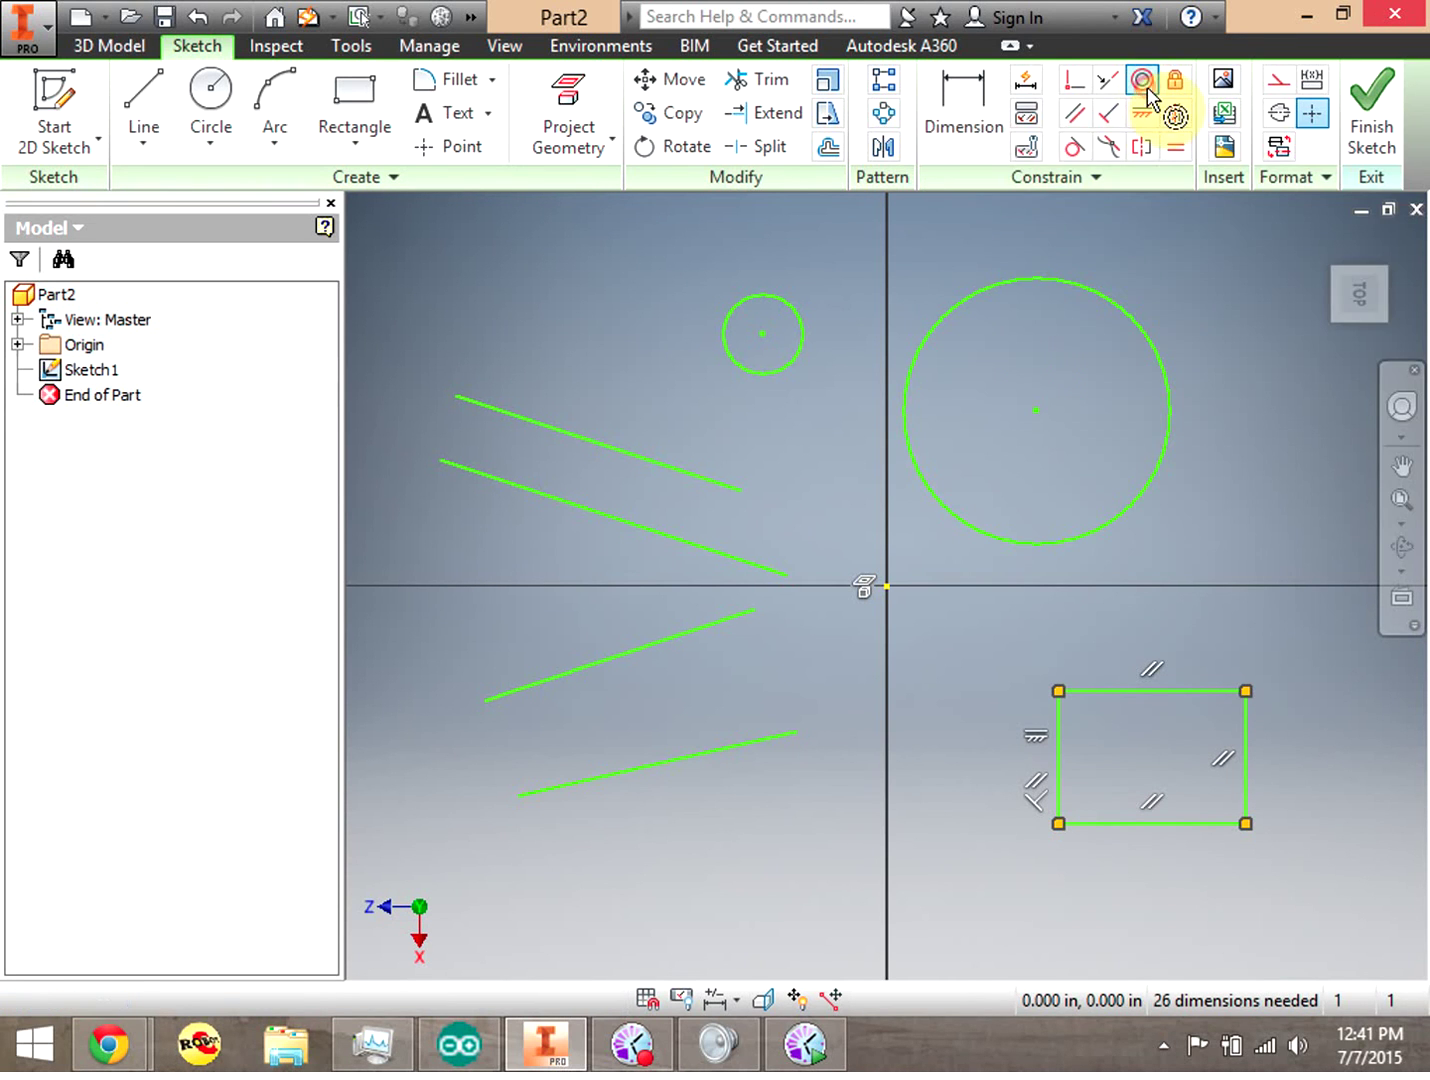
click(793, 306)
click(1009, 281)
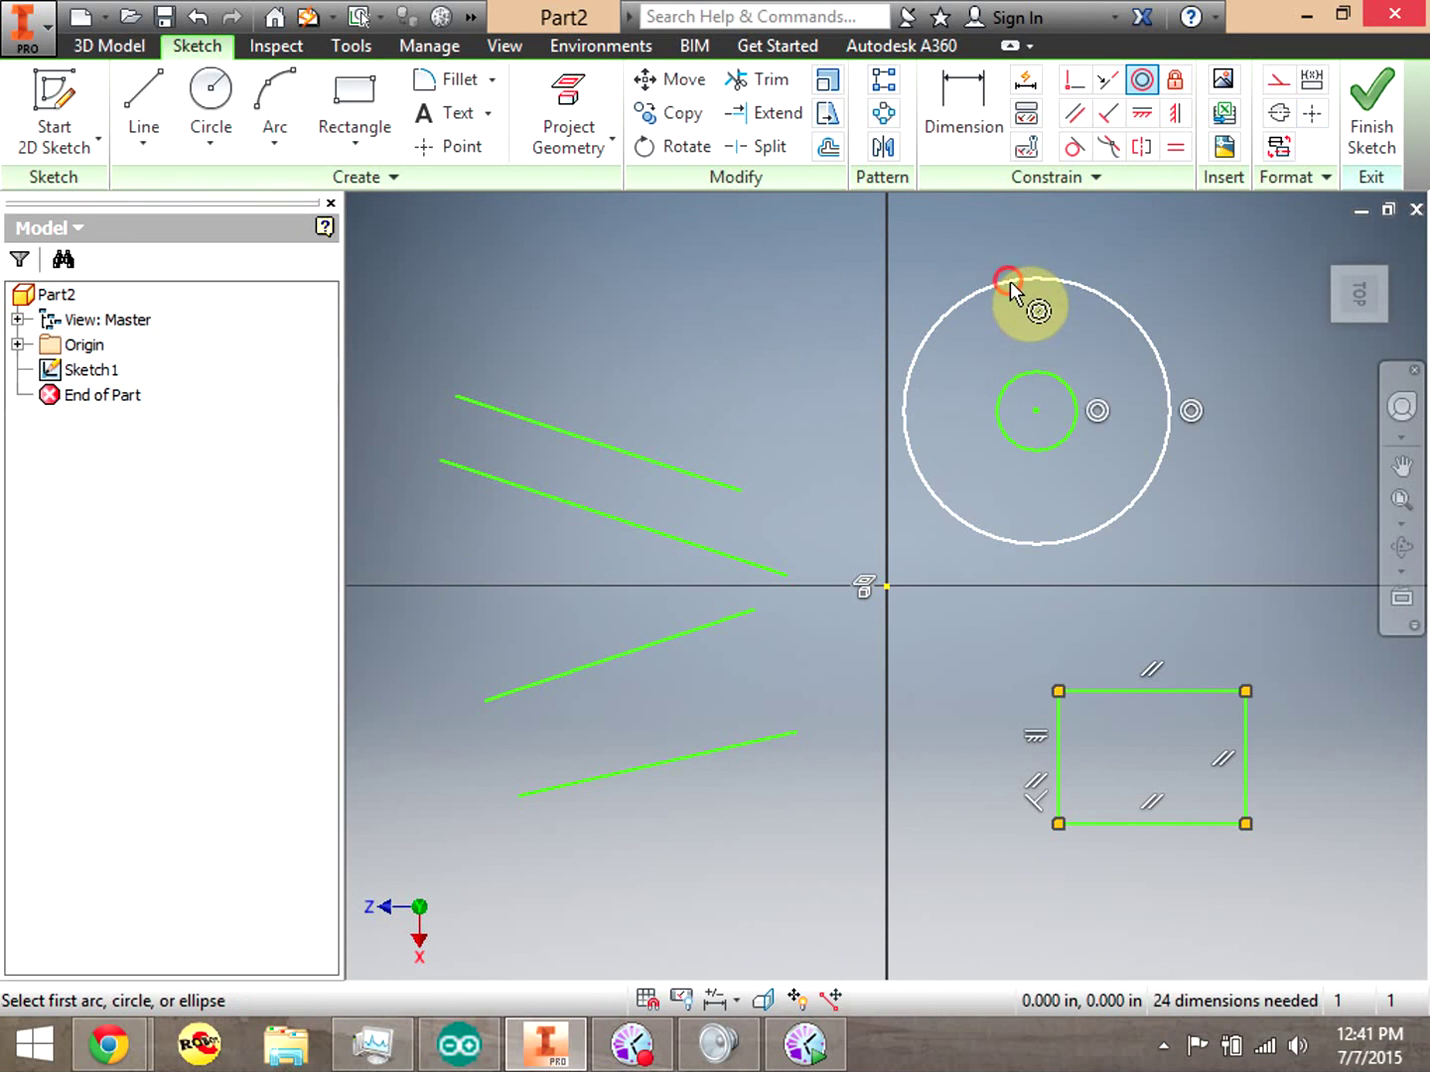
click(916, 250)
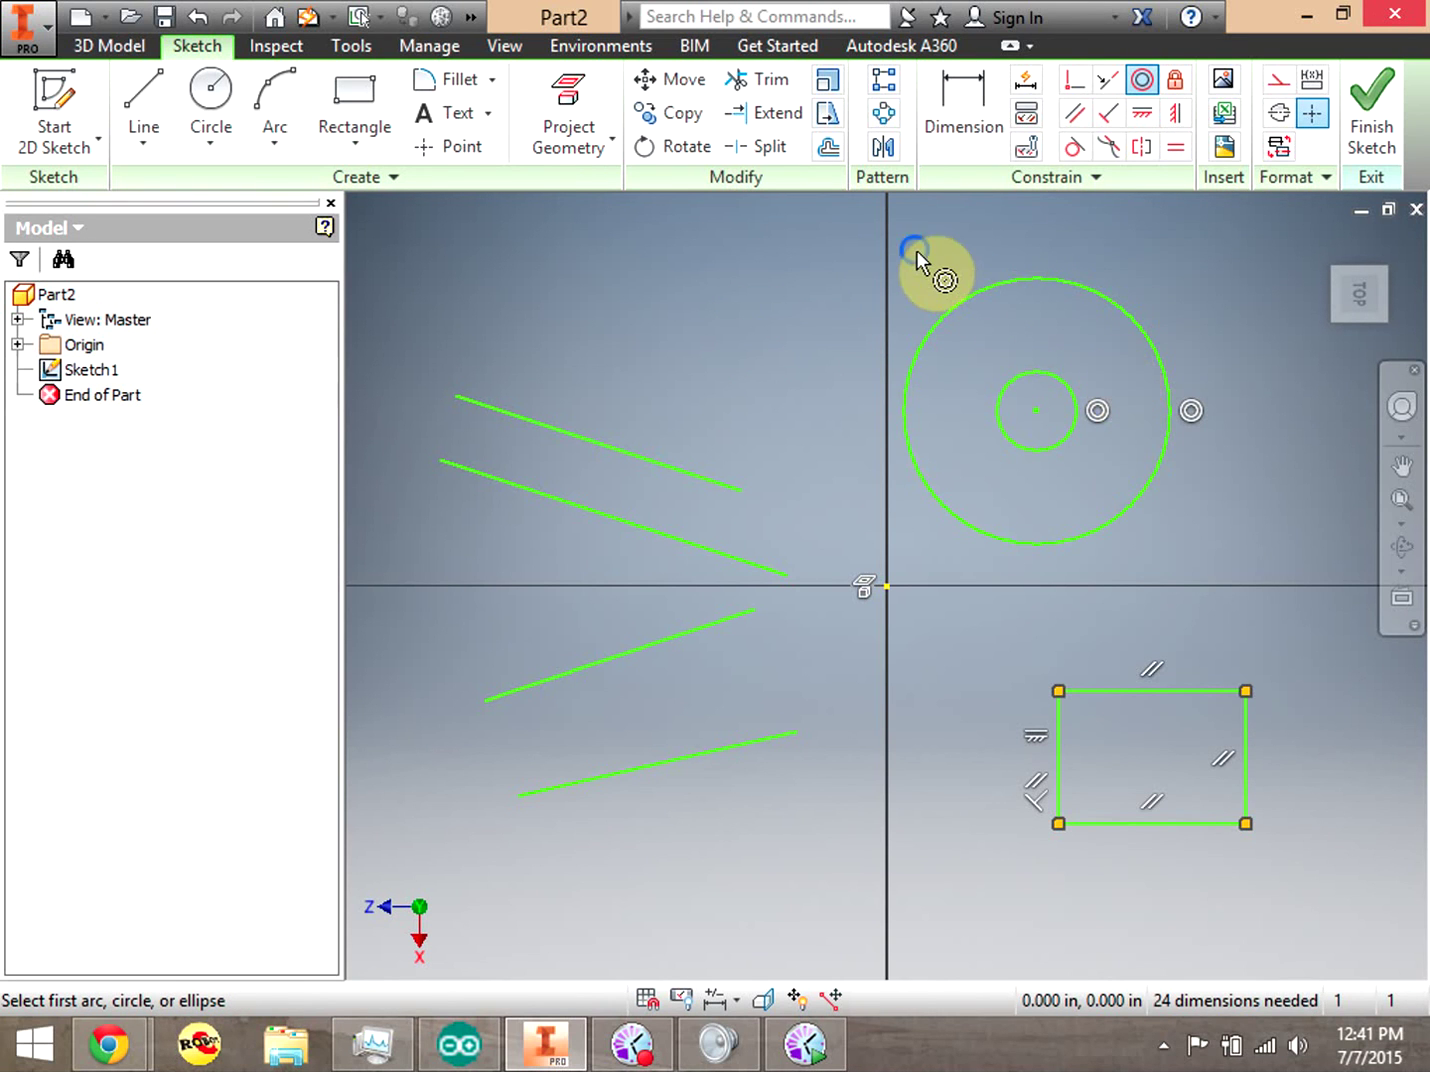
right_click(916, 251)
click(1012, 246)
Step: Resize both concentric circles and move the pair up and to the left
drag(1069, 395, 1094, 377)
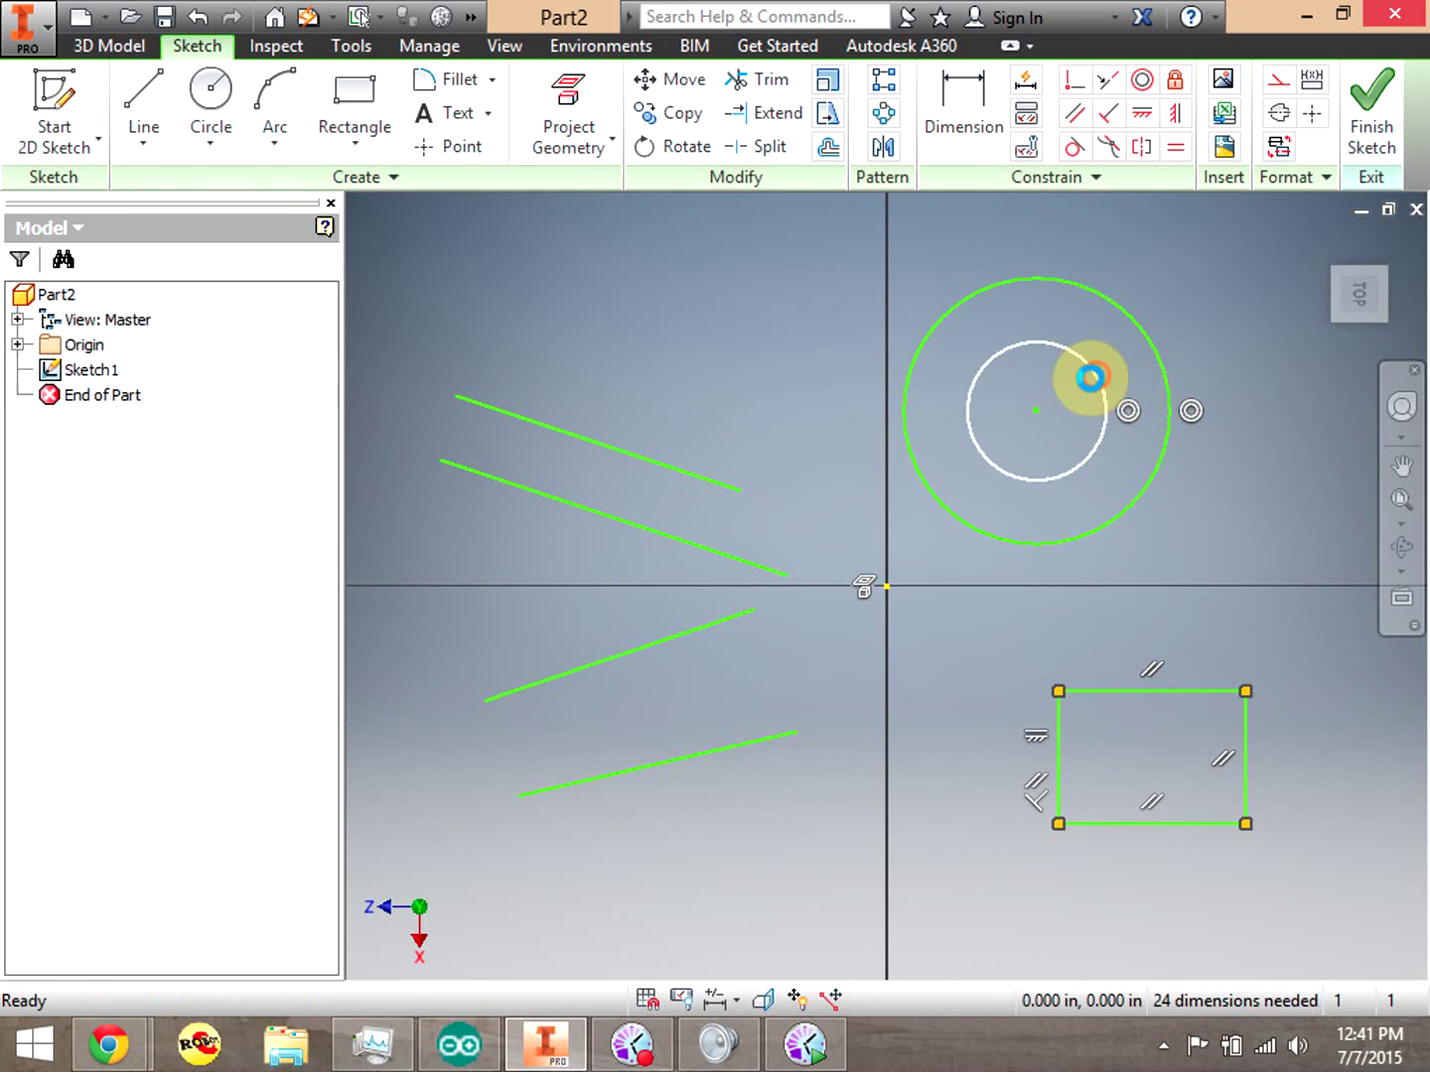
mouse_move(1166, 443)
mouse_down()
mouse_move(1194, 438)
mouse_move(1170, 430)
mouse_up()
drag(1035, 410, 1061, 387)
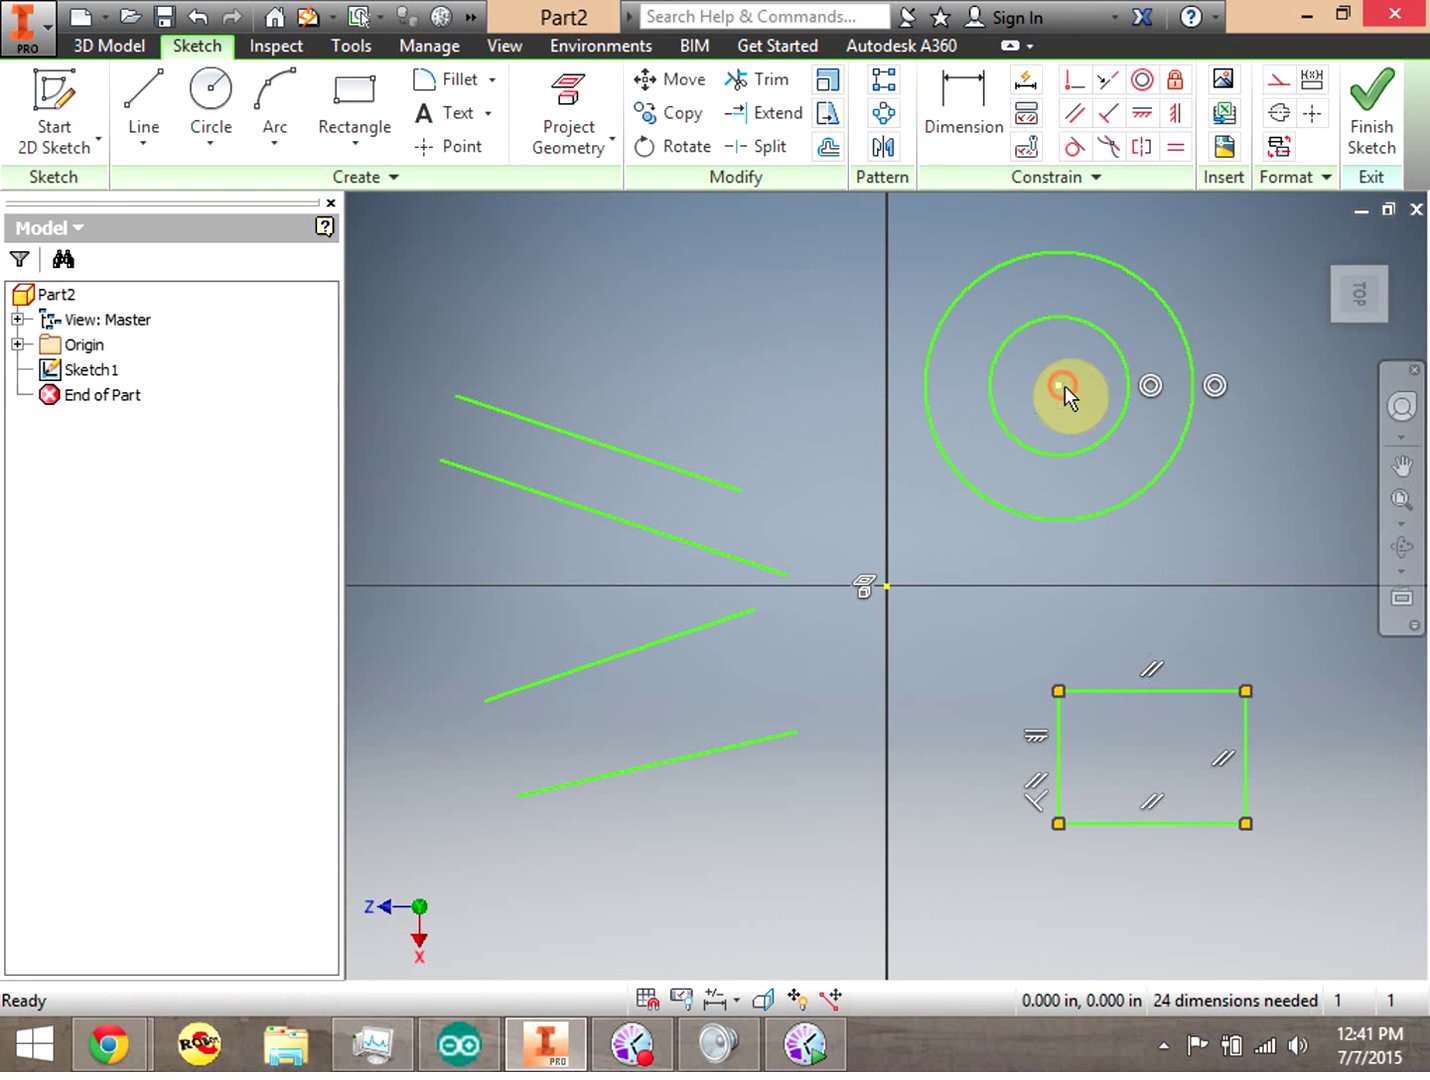
click(1077, 116)
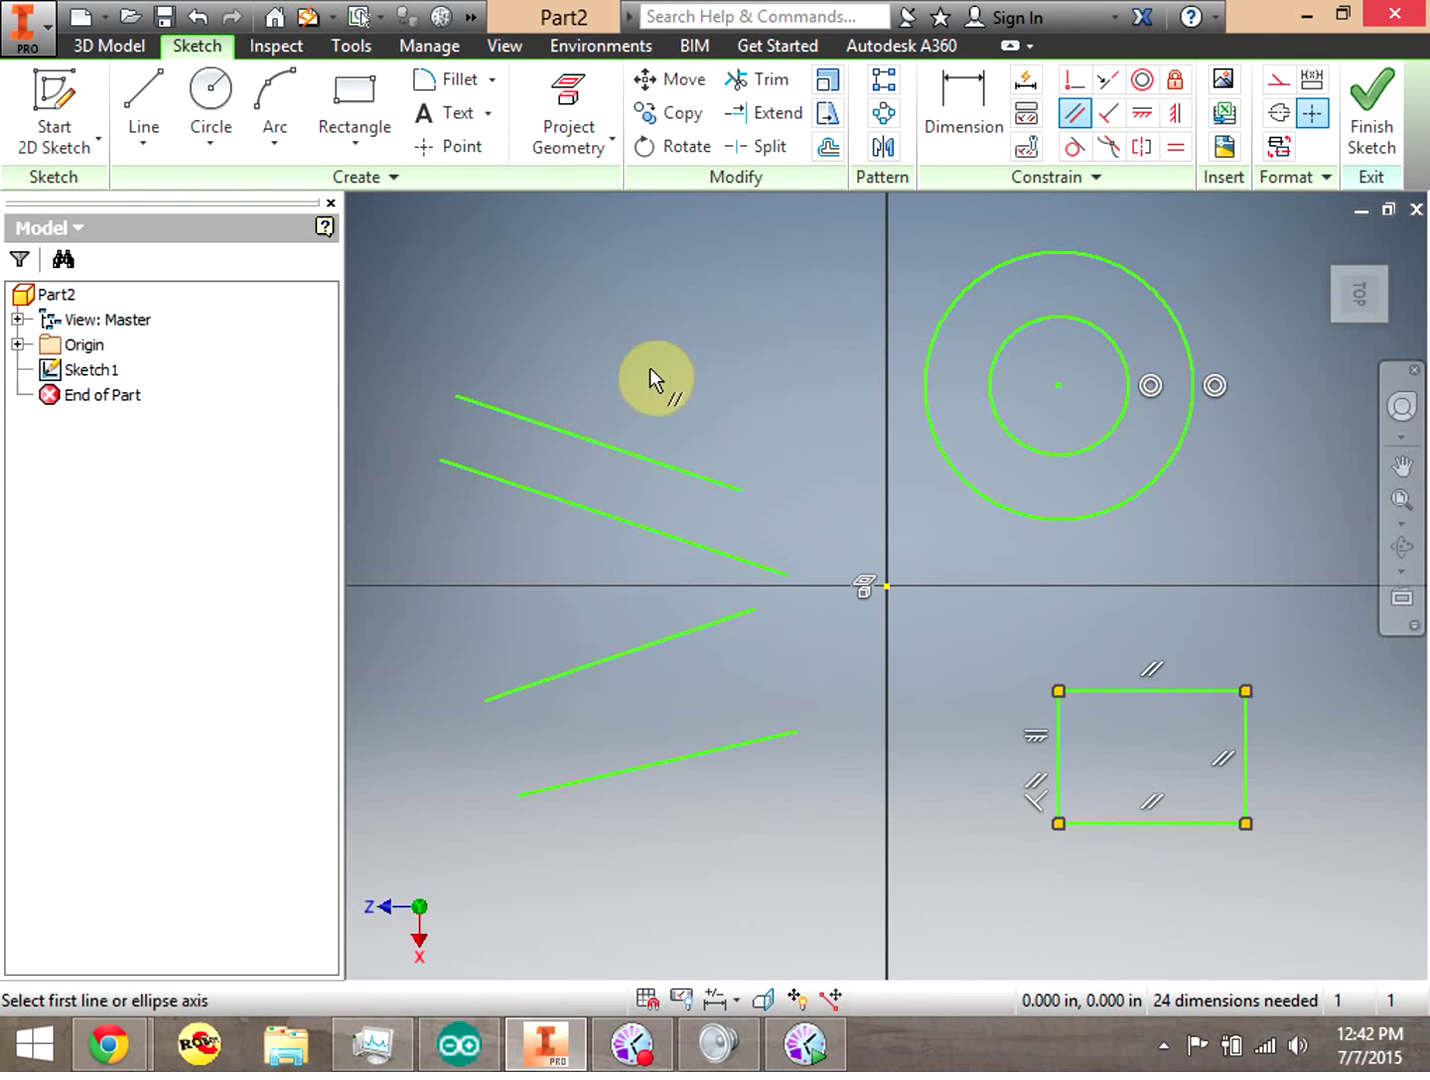
click(572, 431)
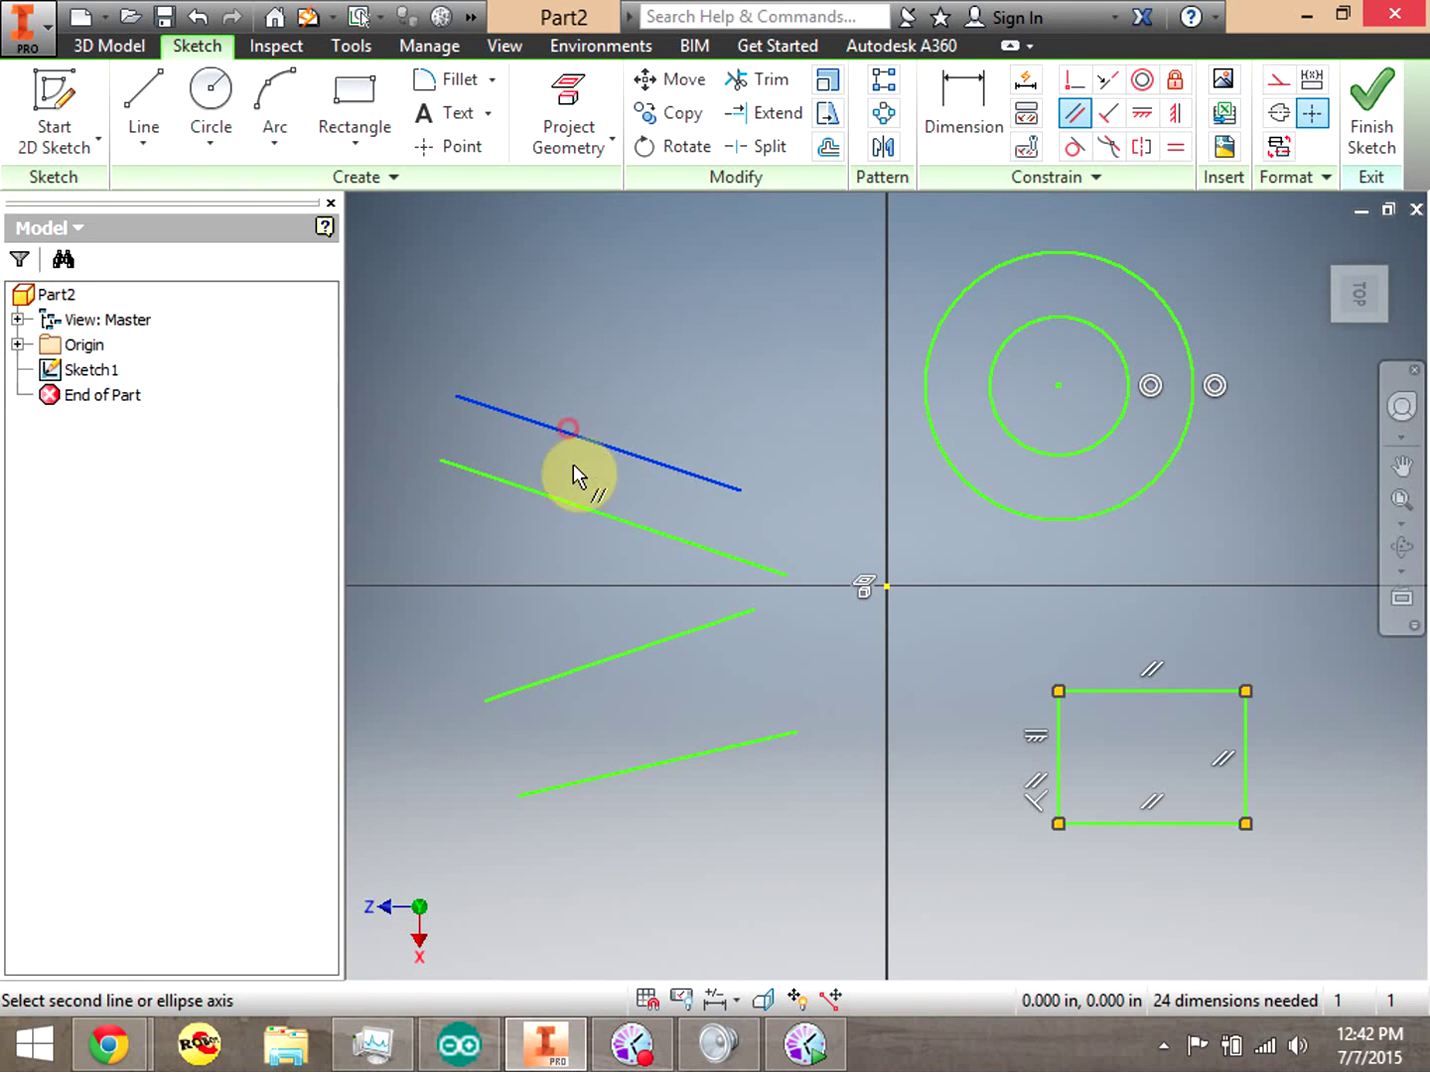
click(571, 498)
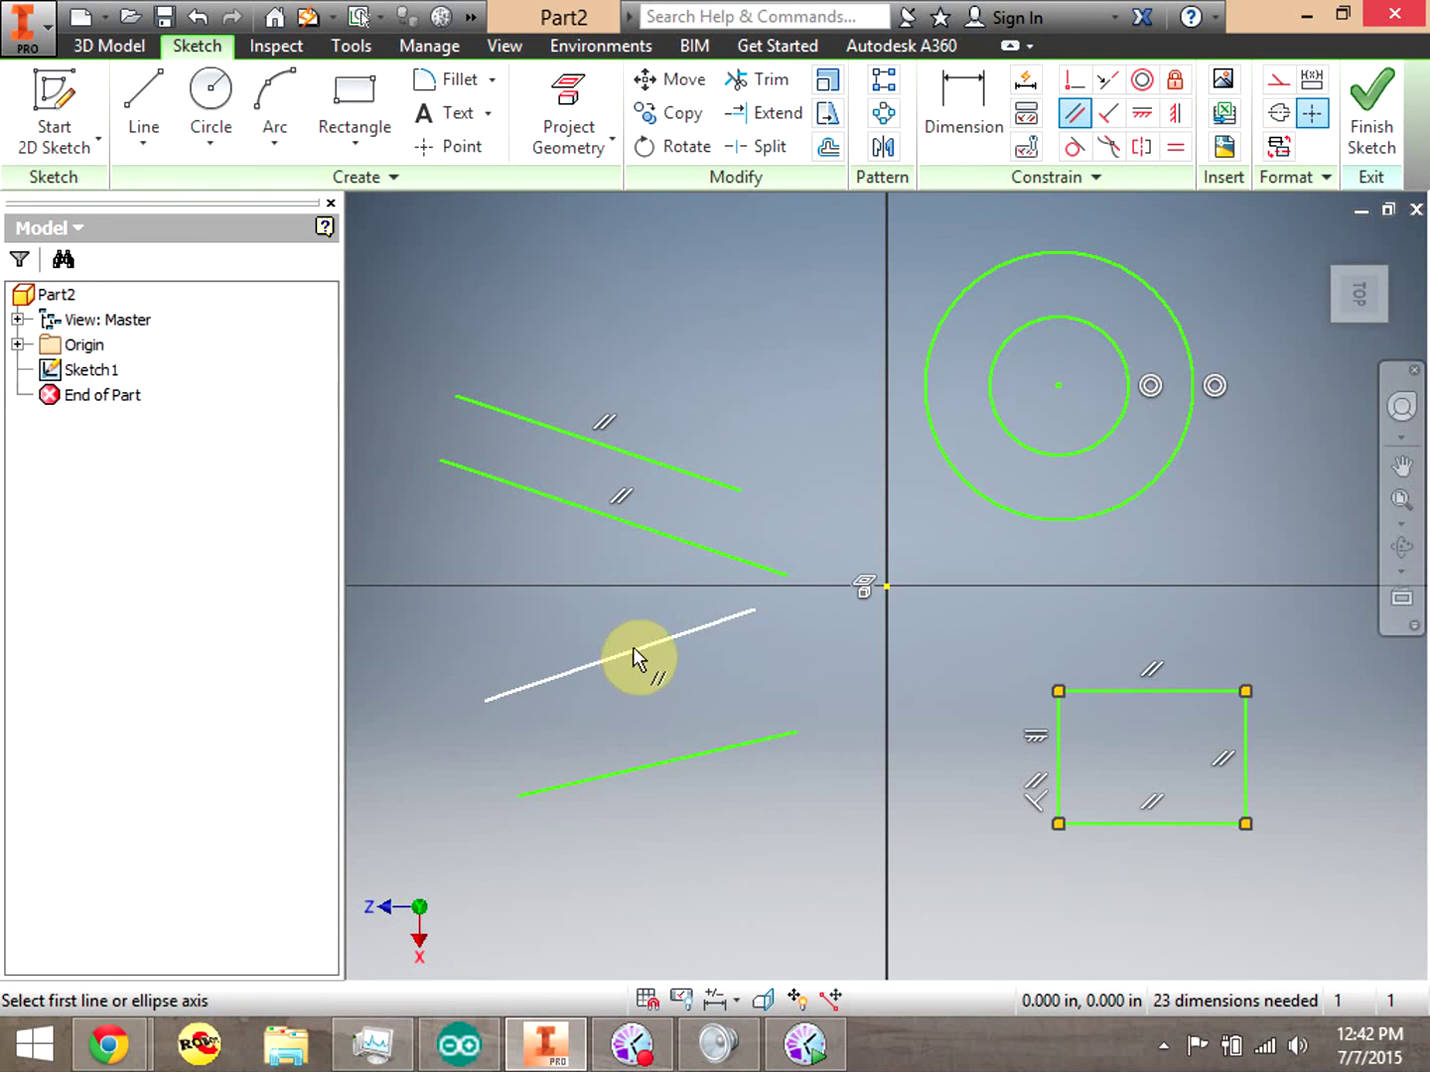
click(1107, 114)
click(1107, 117)
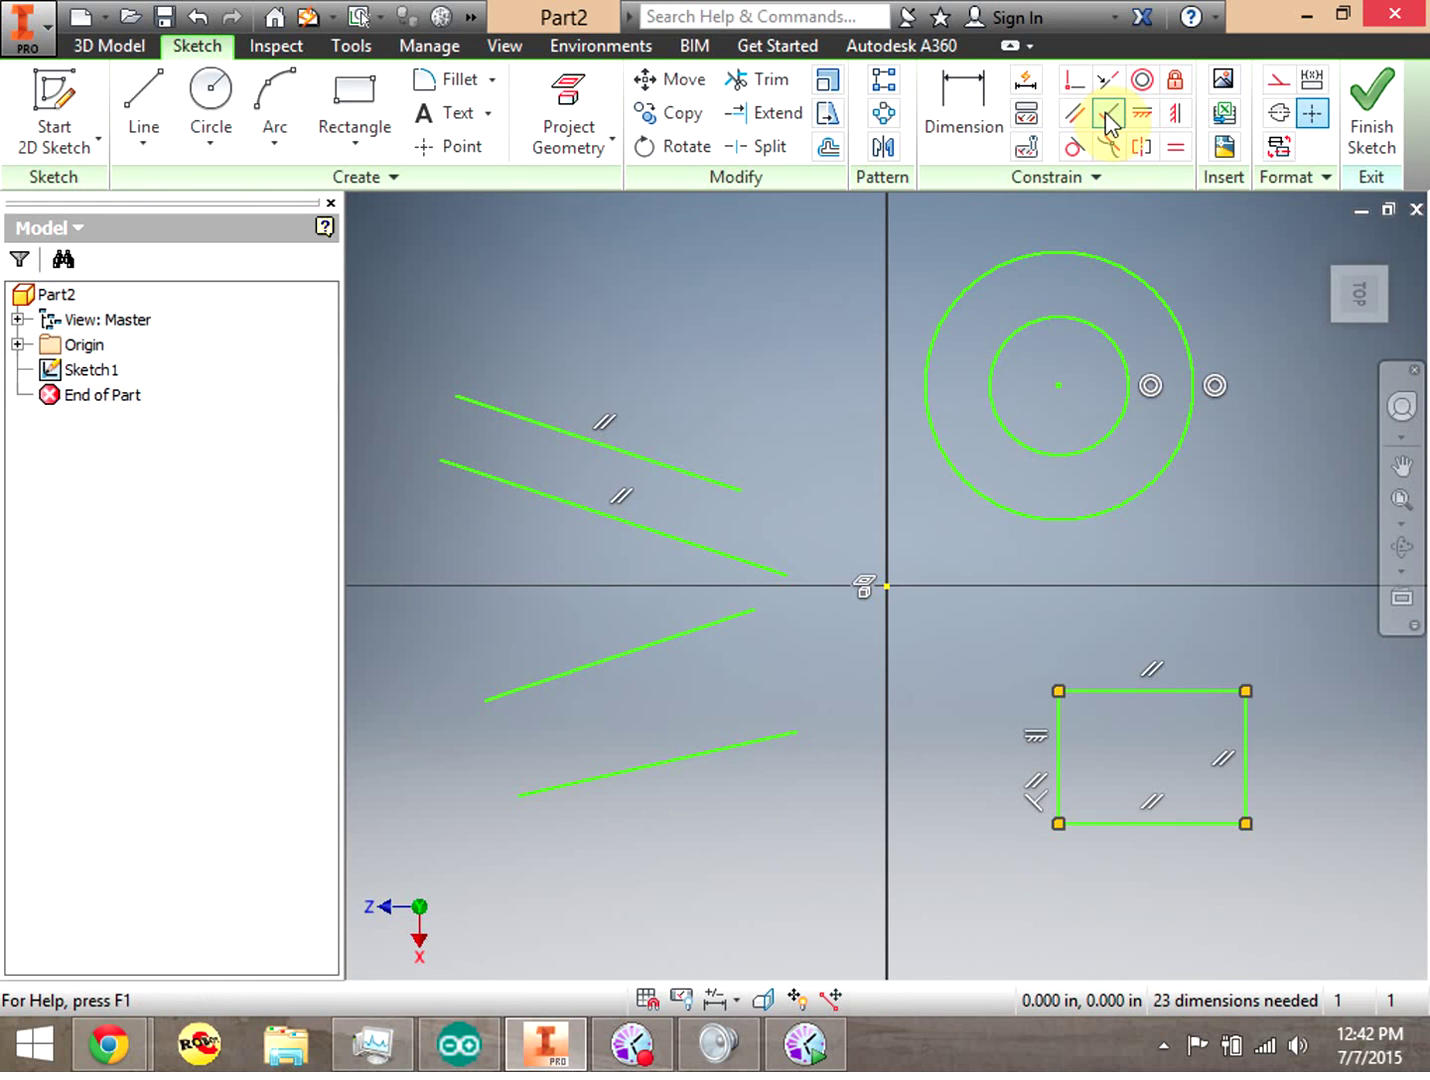
Step: Make the two lower slanted lines perpendicular to each other
click(1106, 114)
click(594, 664)
click(644, 767)
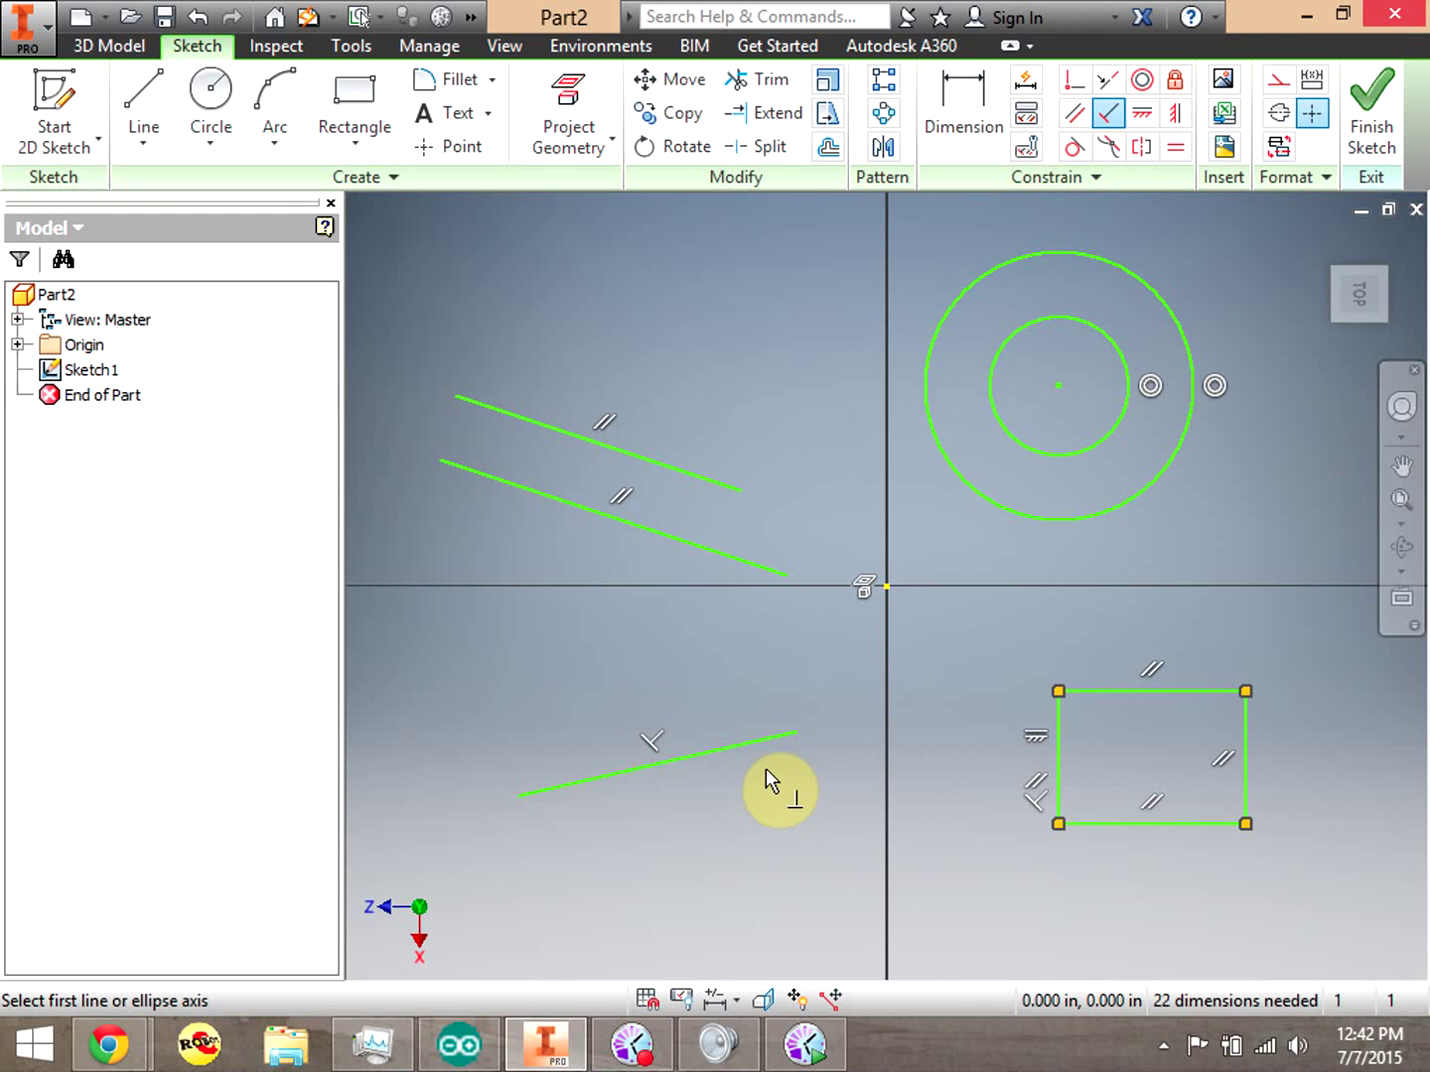
click(1407, 533)
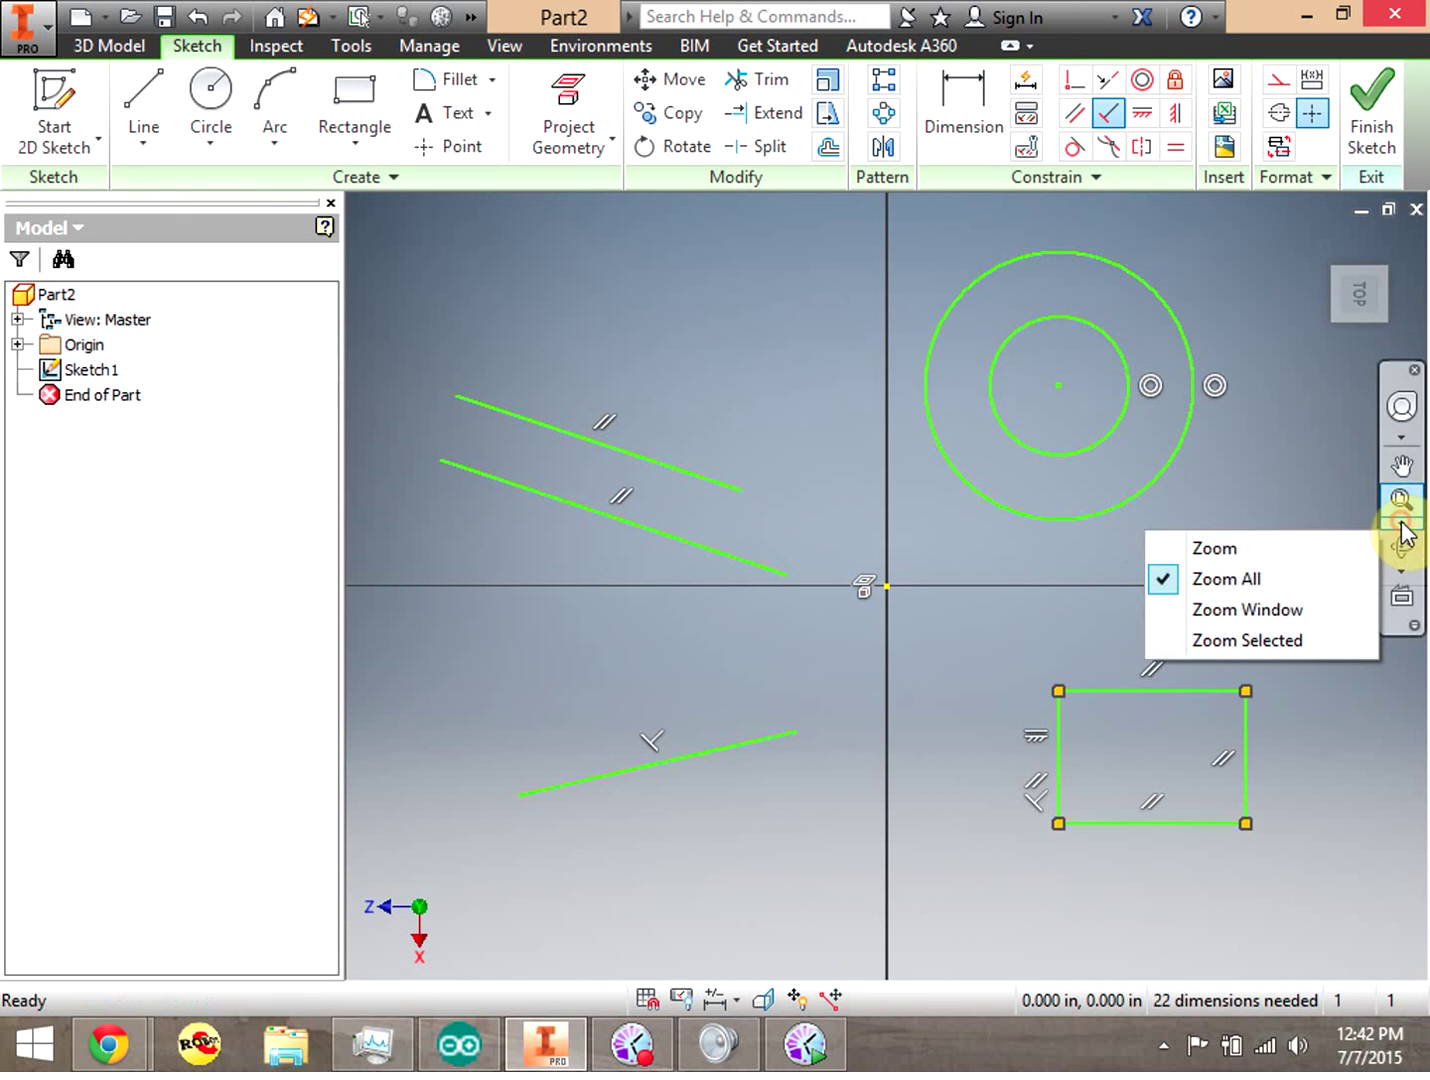
click(1407, 497)
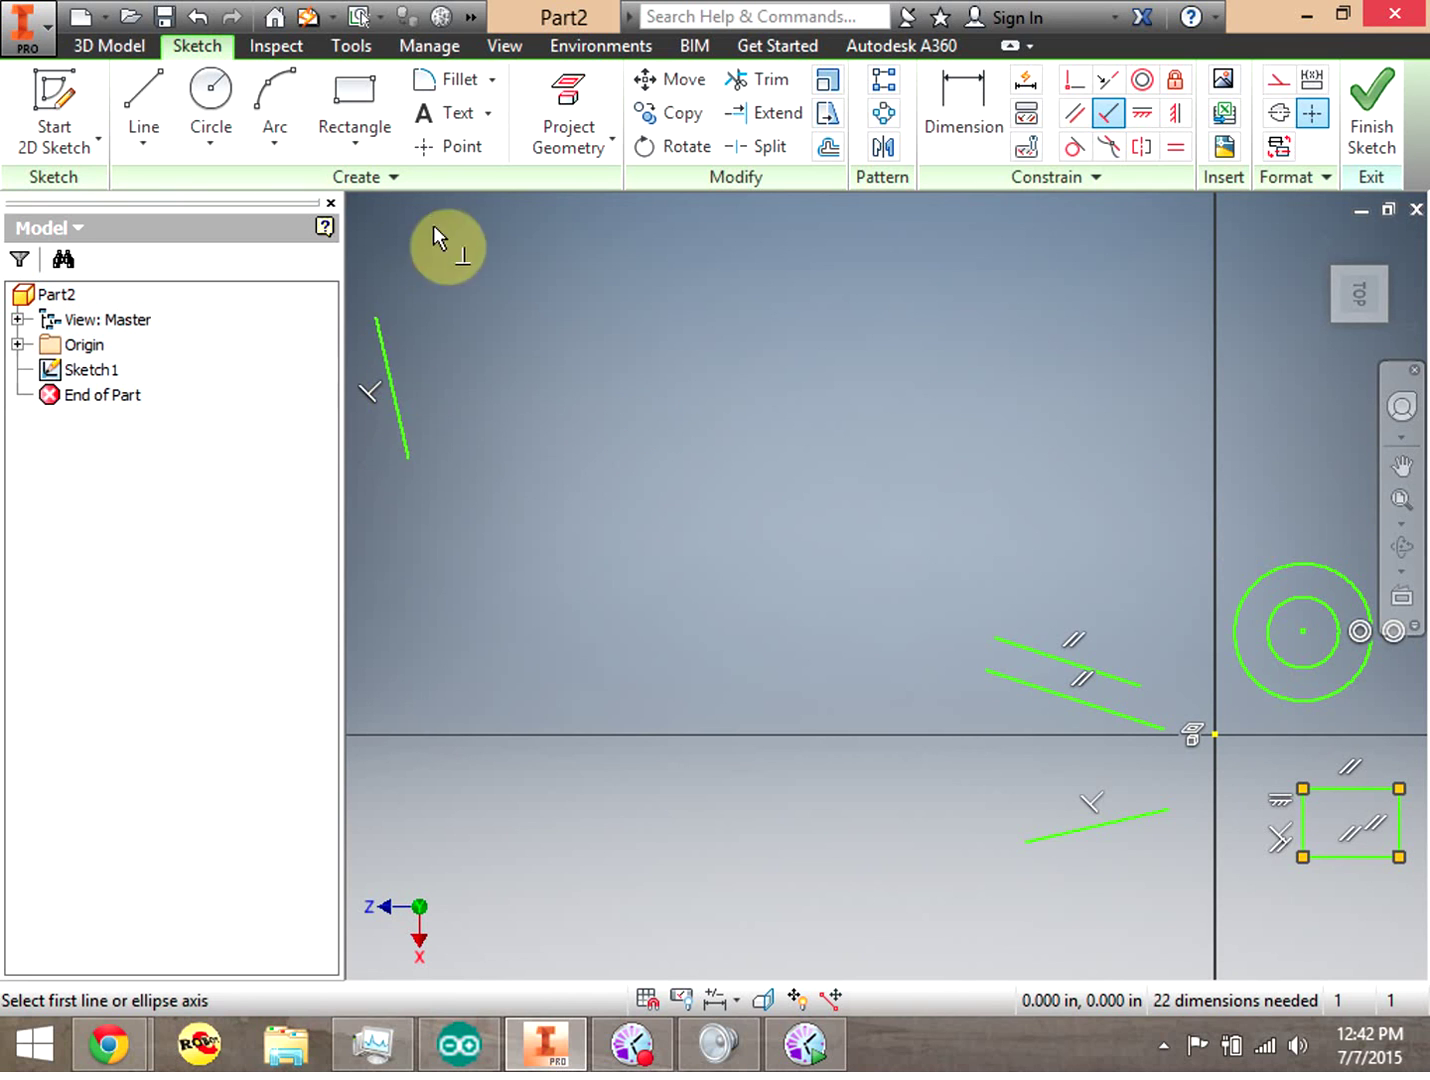
right_click(483, 304)
click(562, 303)
Step: Reposition the perpendicular lines and make the short line horizontal
drag(390, 399, 1054, 796)
right_click(1139, 638)
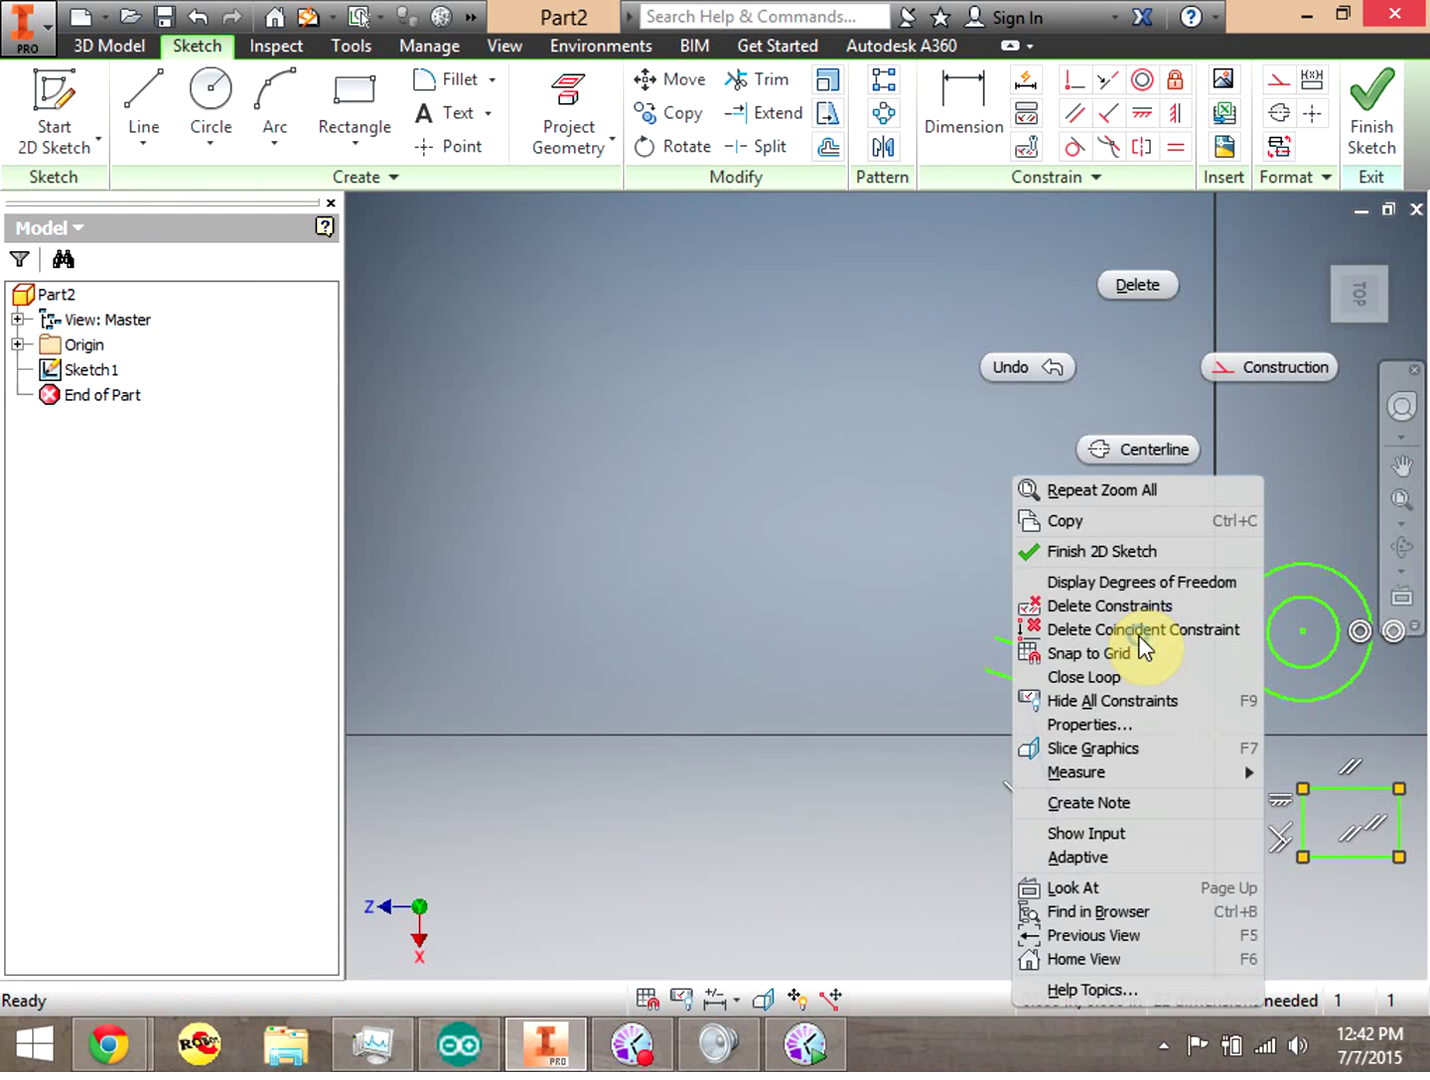
click(1398, 519)
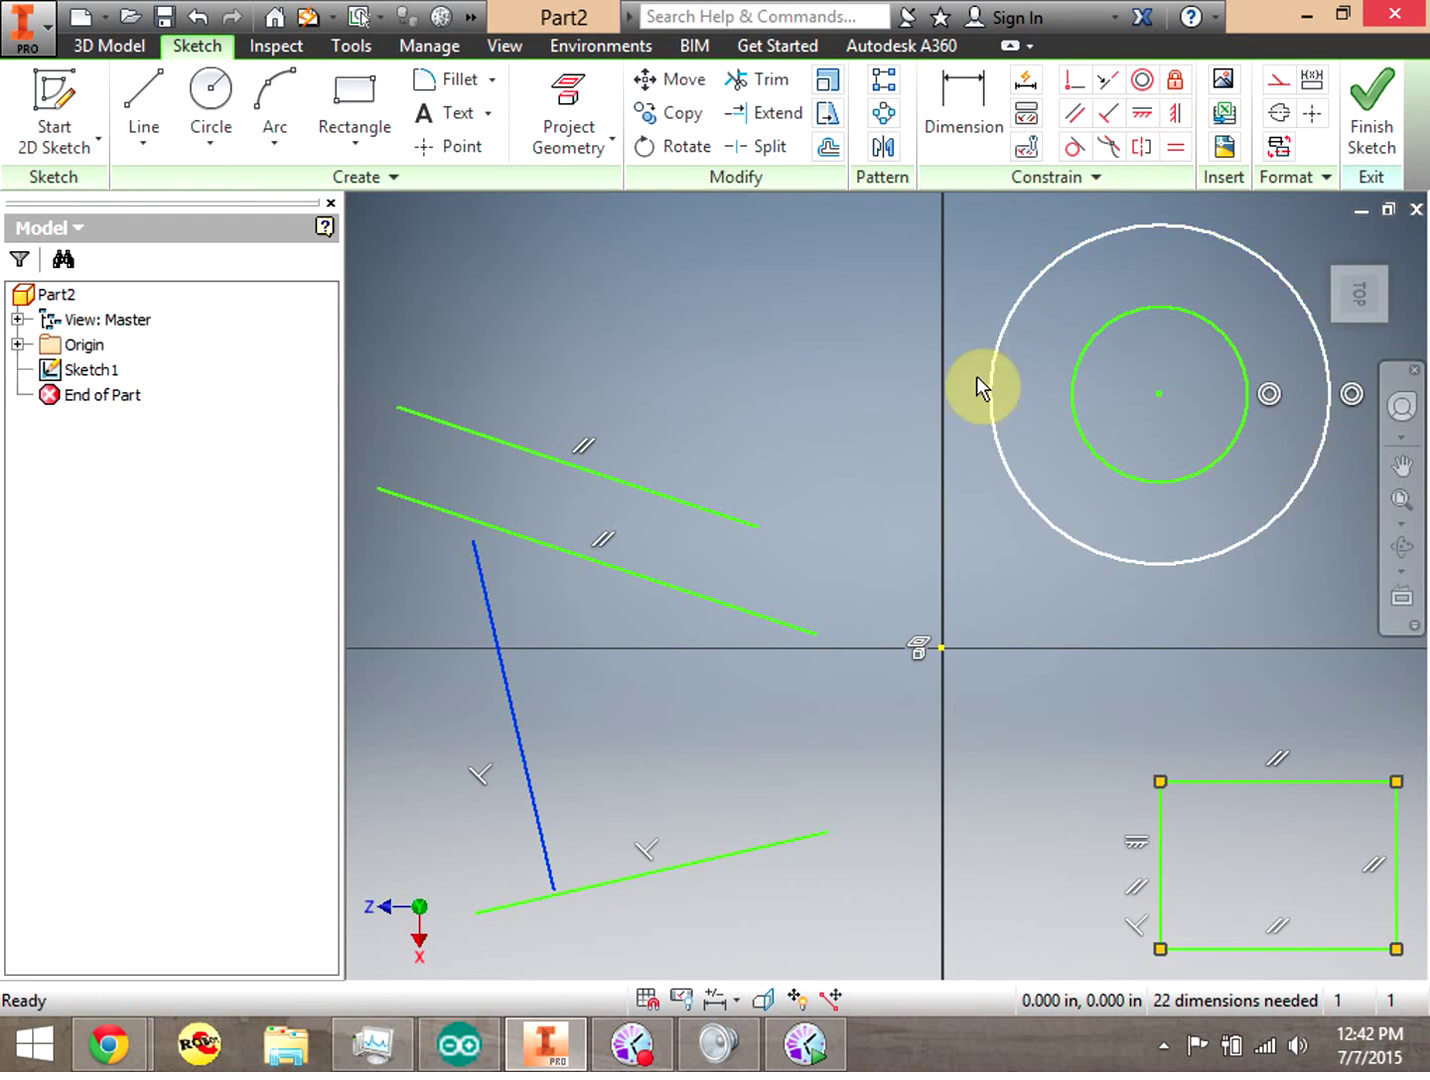
click(1149, 114)
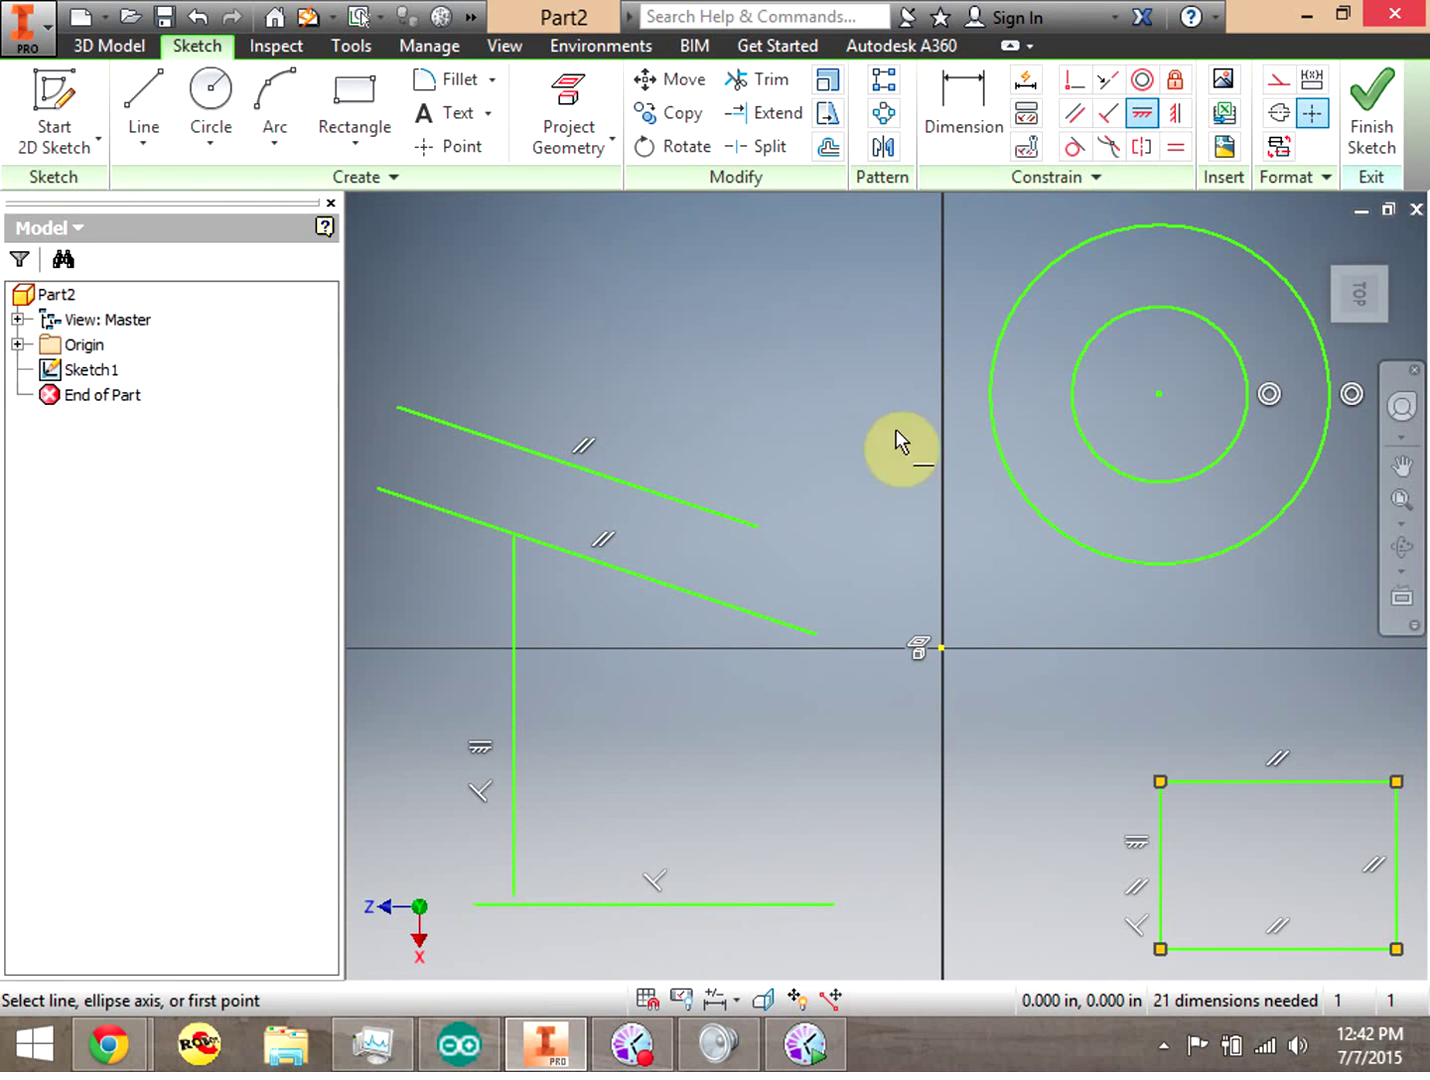
Step: Apply a Vertical constraint to the lower parallel line so it aligns with the upper one
click(1173, 113)
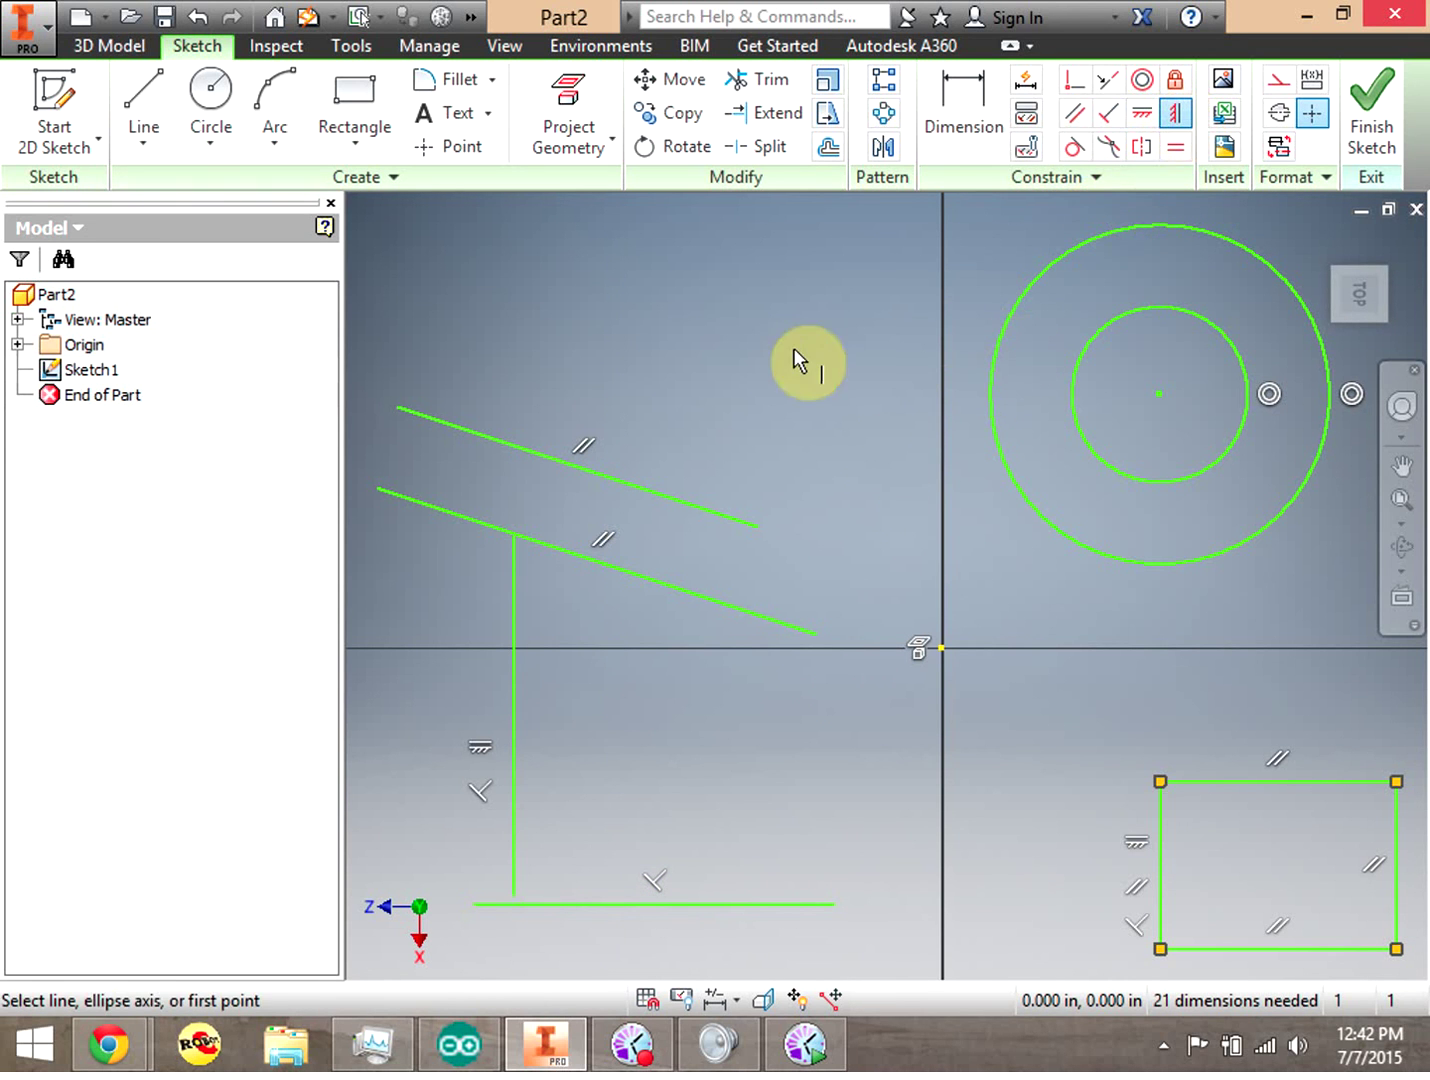
click(680, 587)
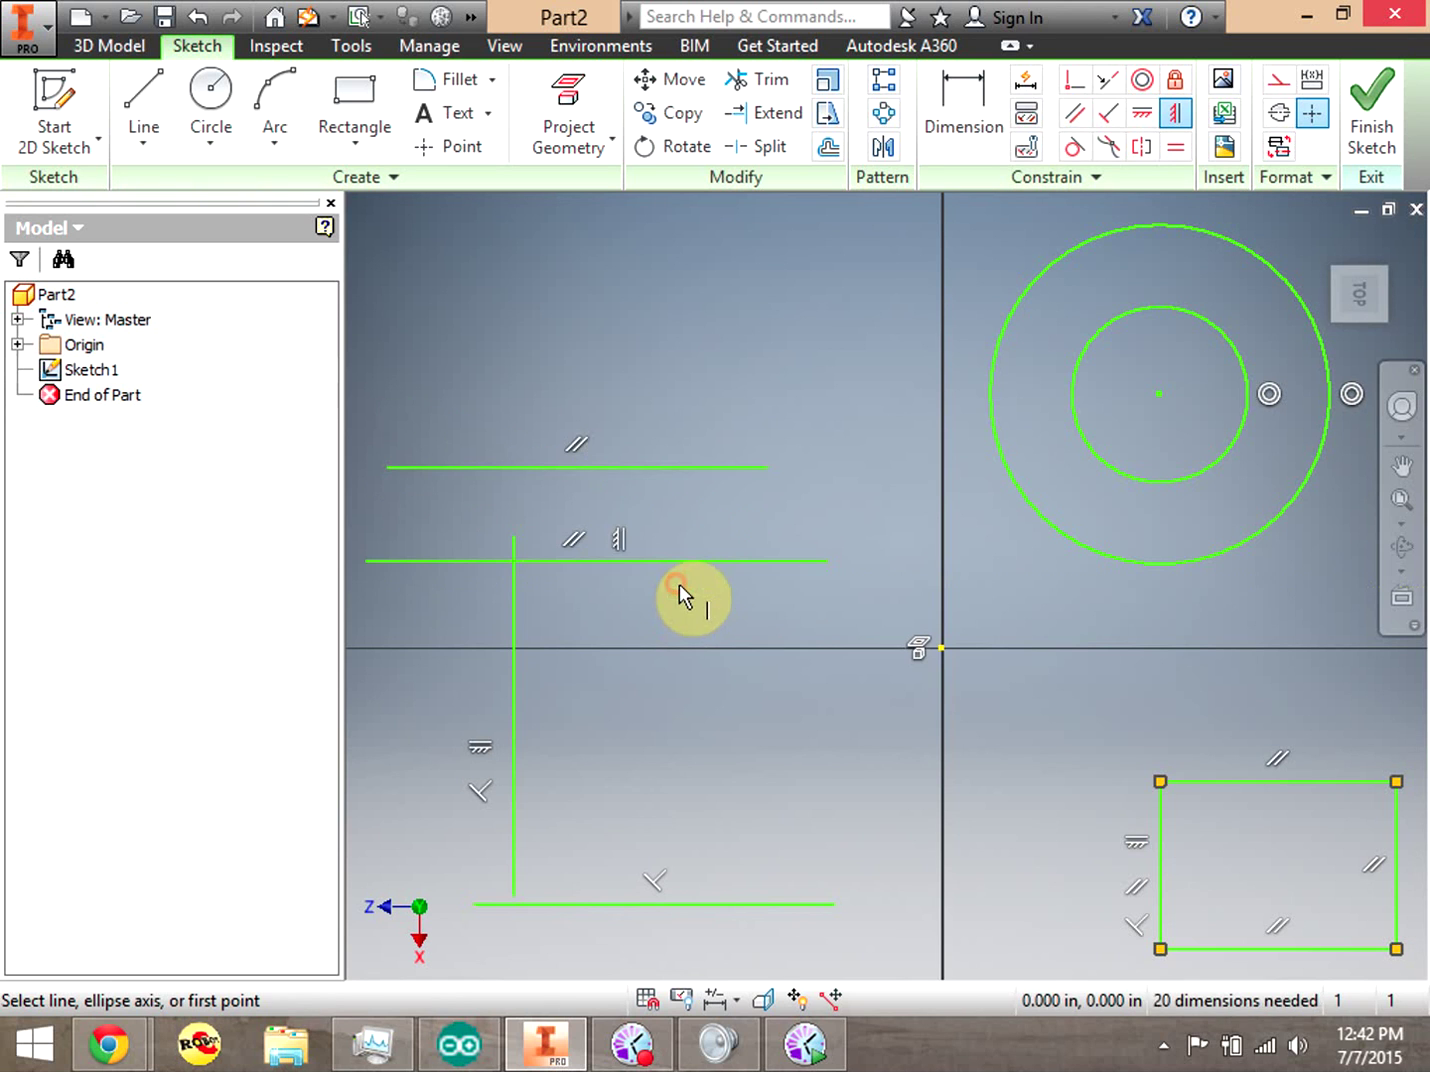
click(1169, 119)
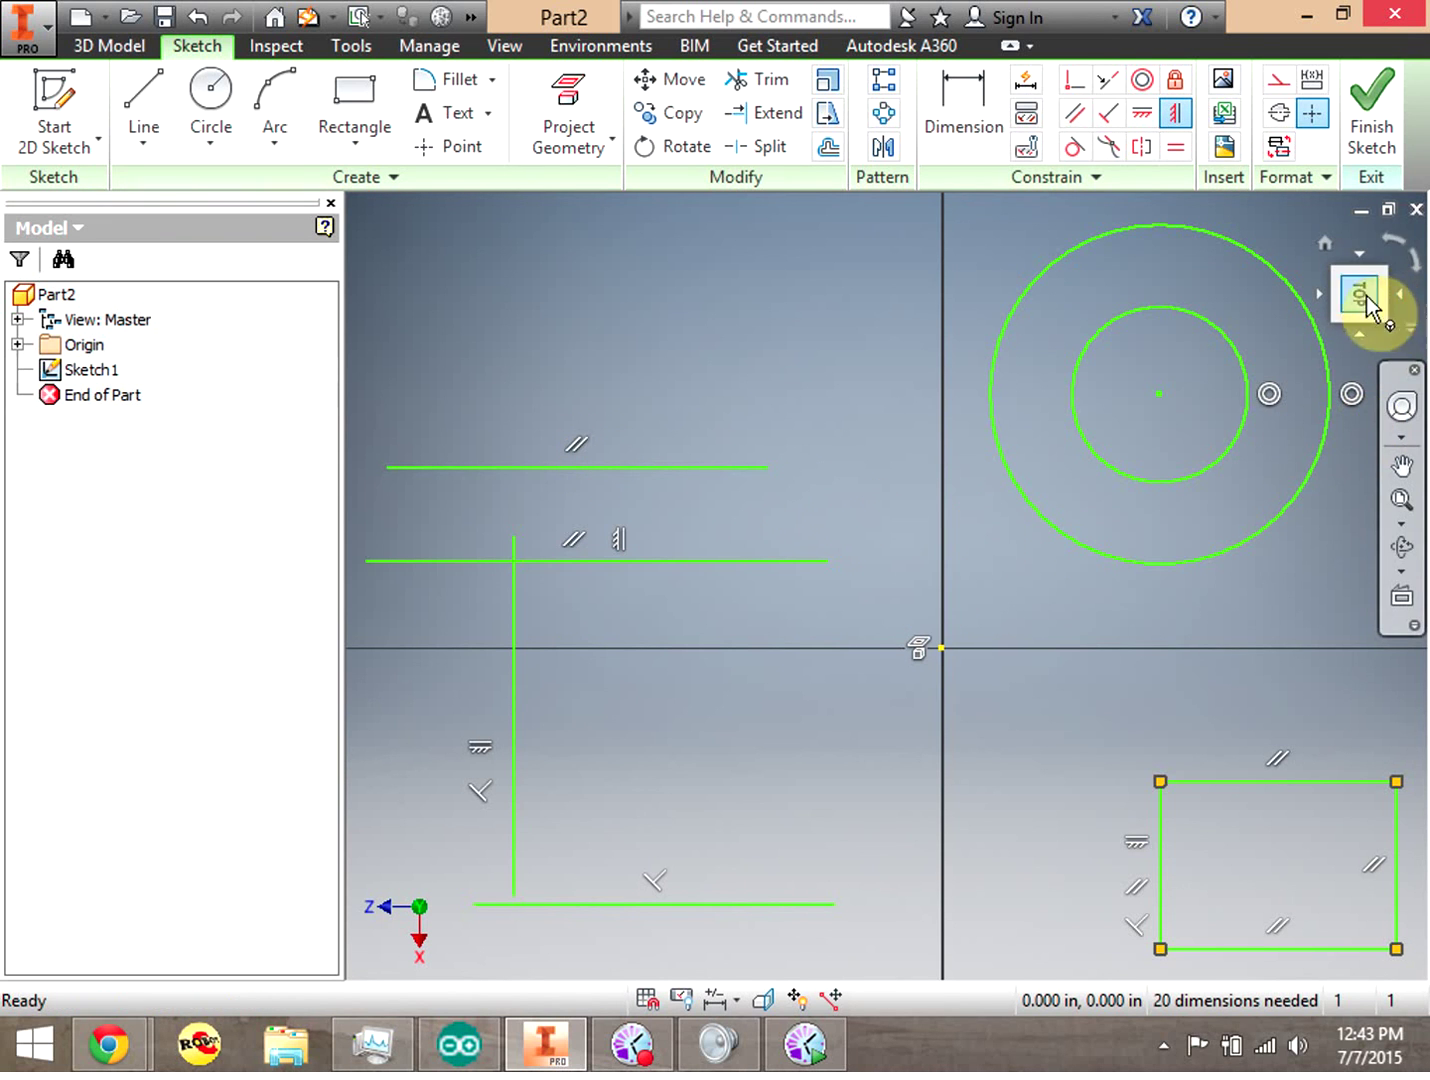
Step: Roll the view 90°, end the constraint, and drag both parallel lines further left
click(1387, 245)
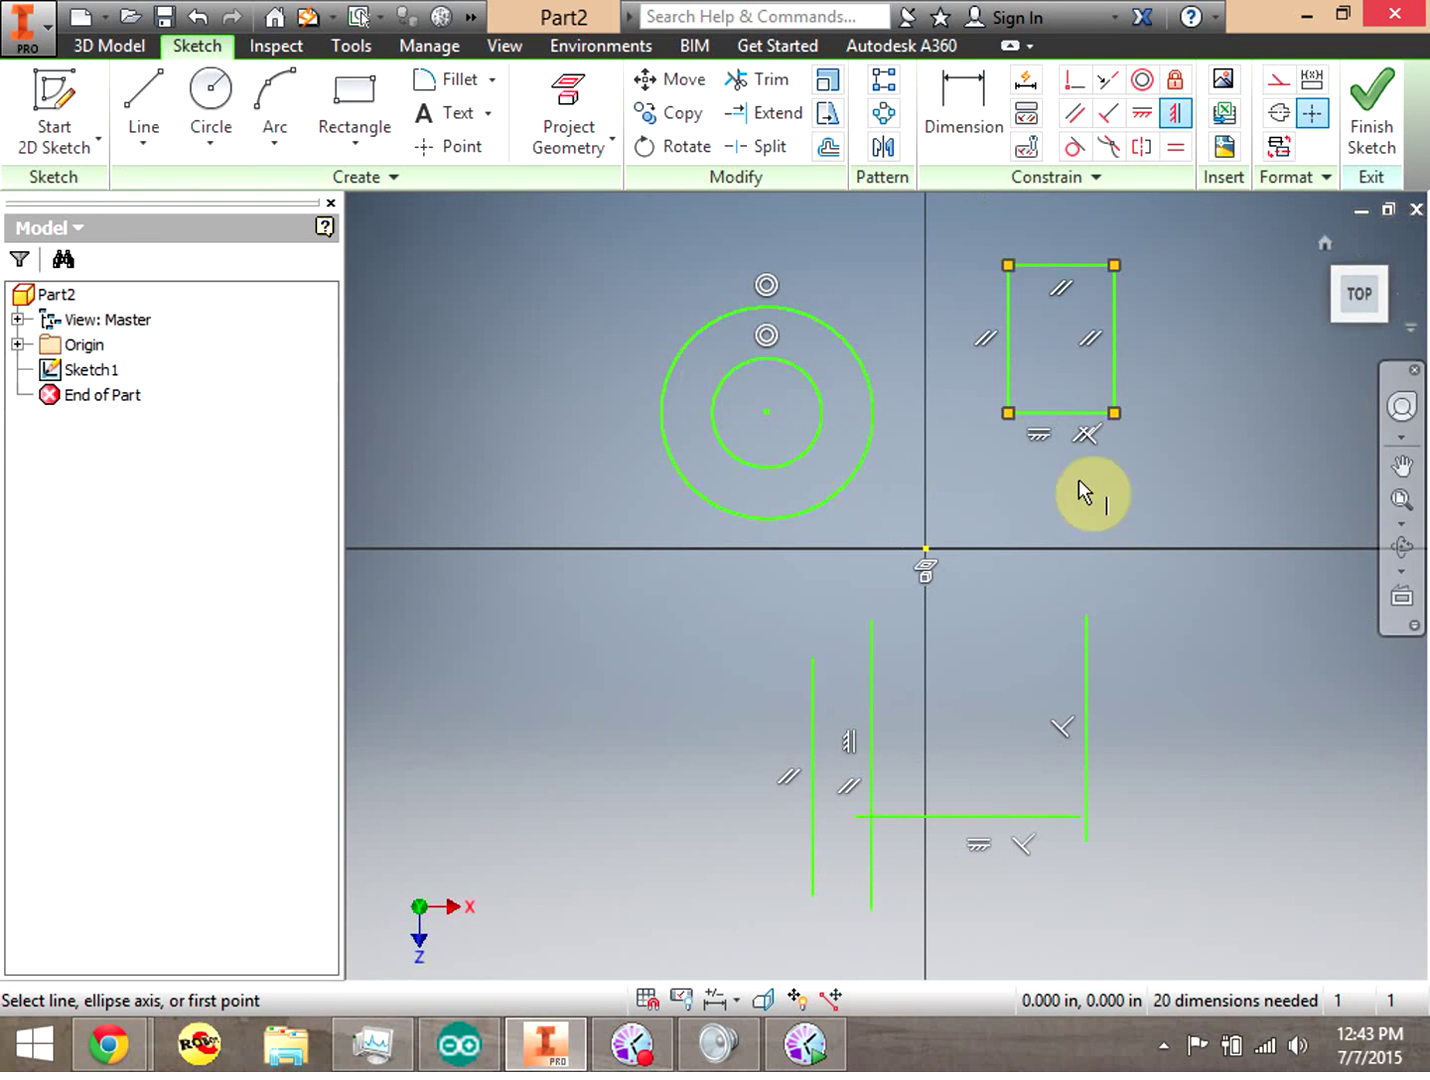
right_click(915, 727)
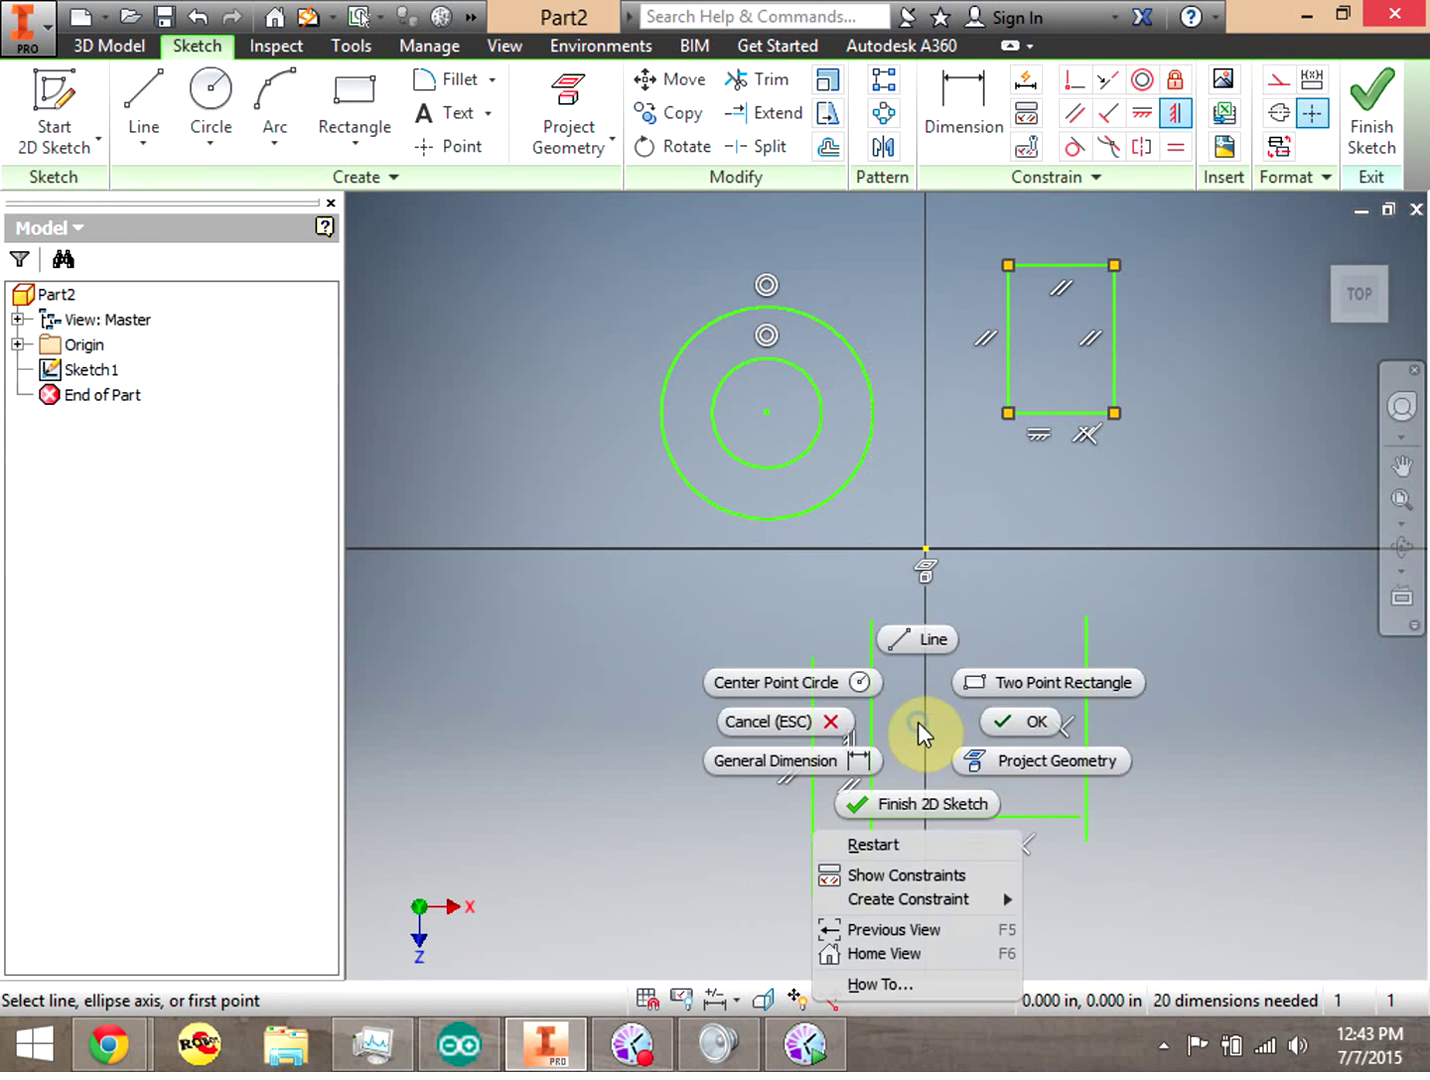
click(1000, 722)
drag(874, 716, 696, 698)
mouse_move(814, 746)
mouse_down()
mouse_move(596, 754)
mouse_move(630, 757)
mouse_up()
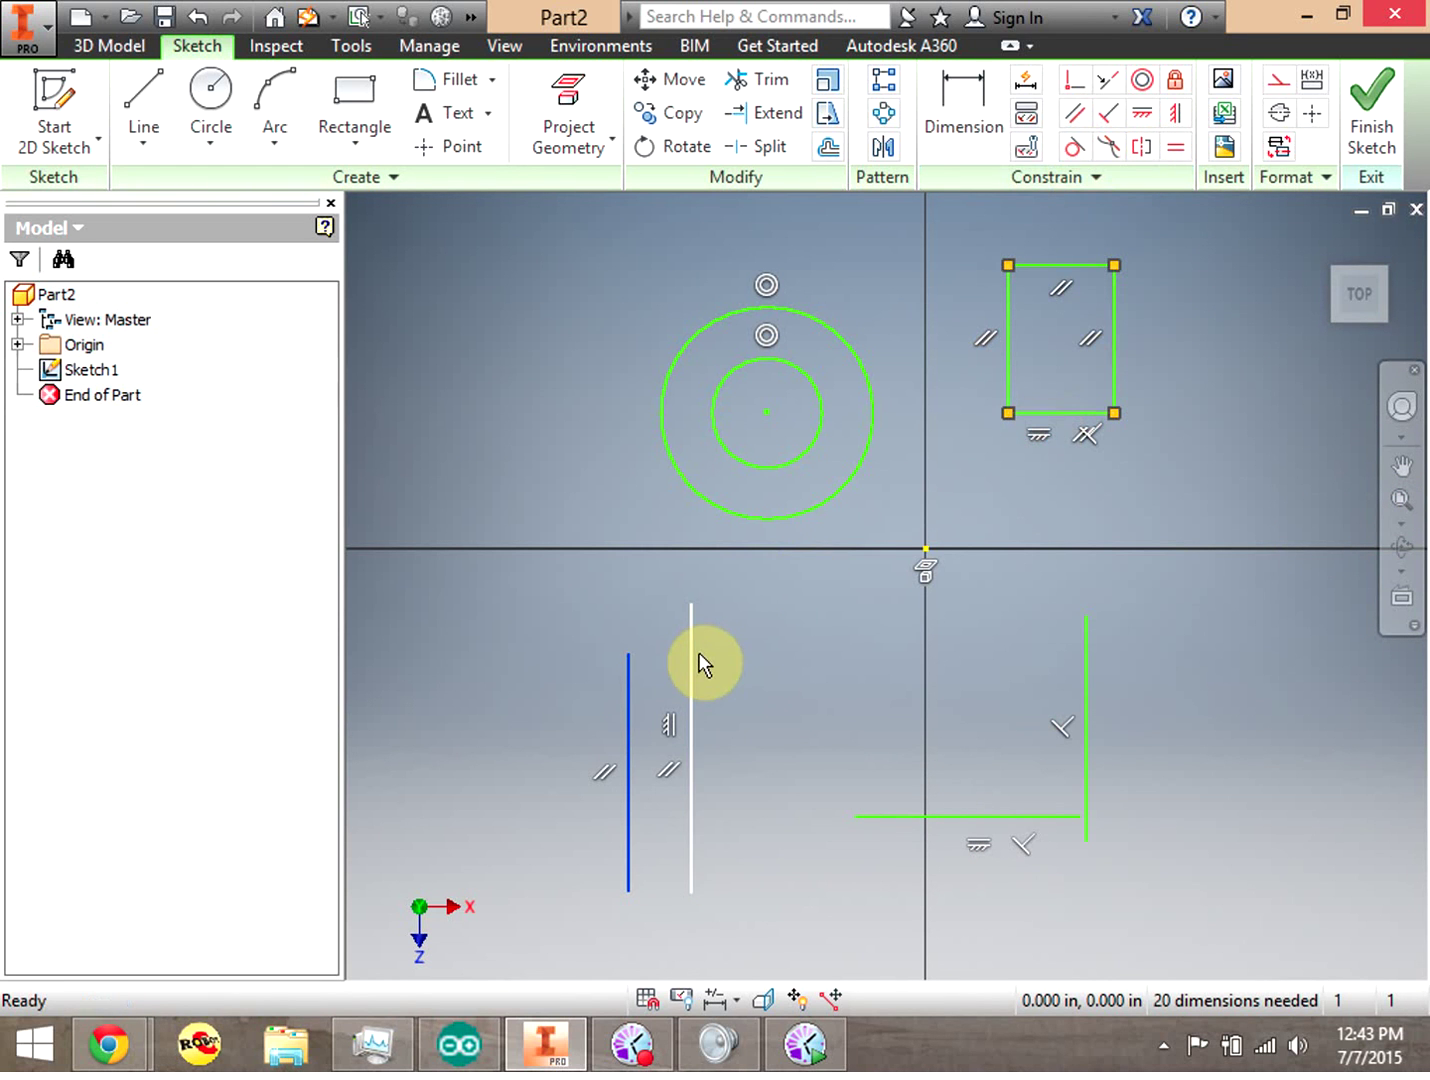
Step: Make the outer circle tangent to the inner vertical line, then drag both parallel lines left
click(1073, 146)
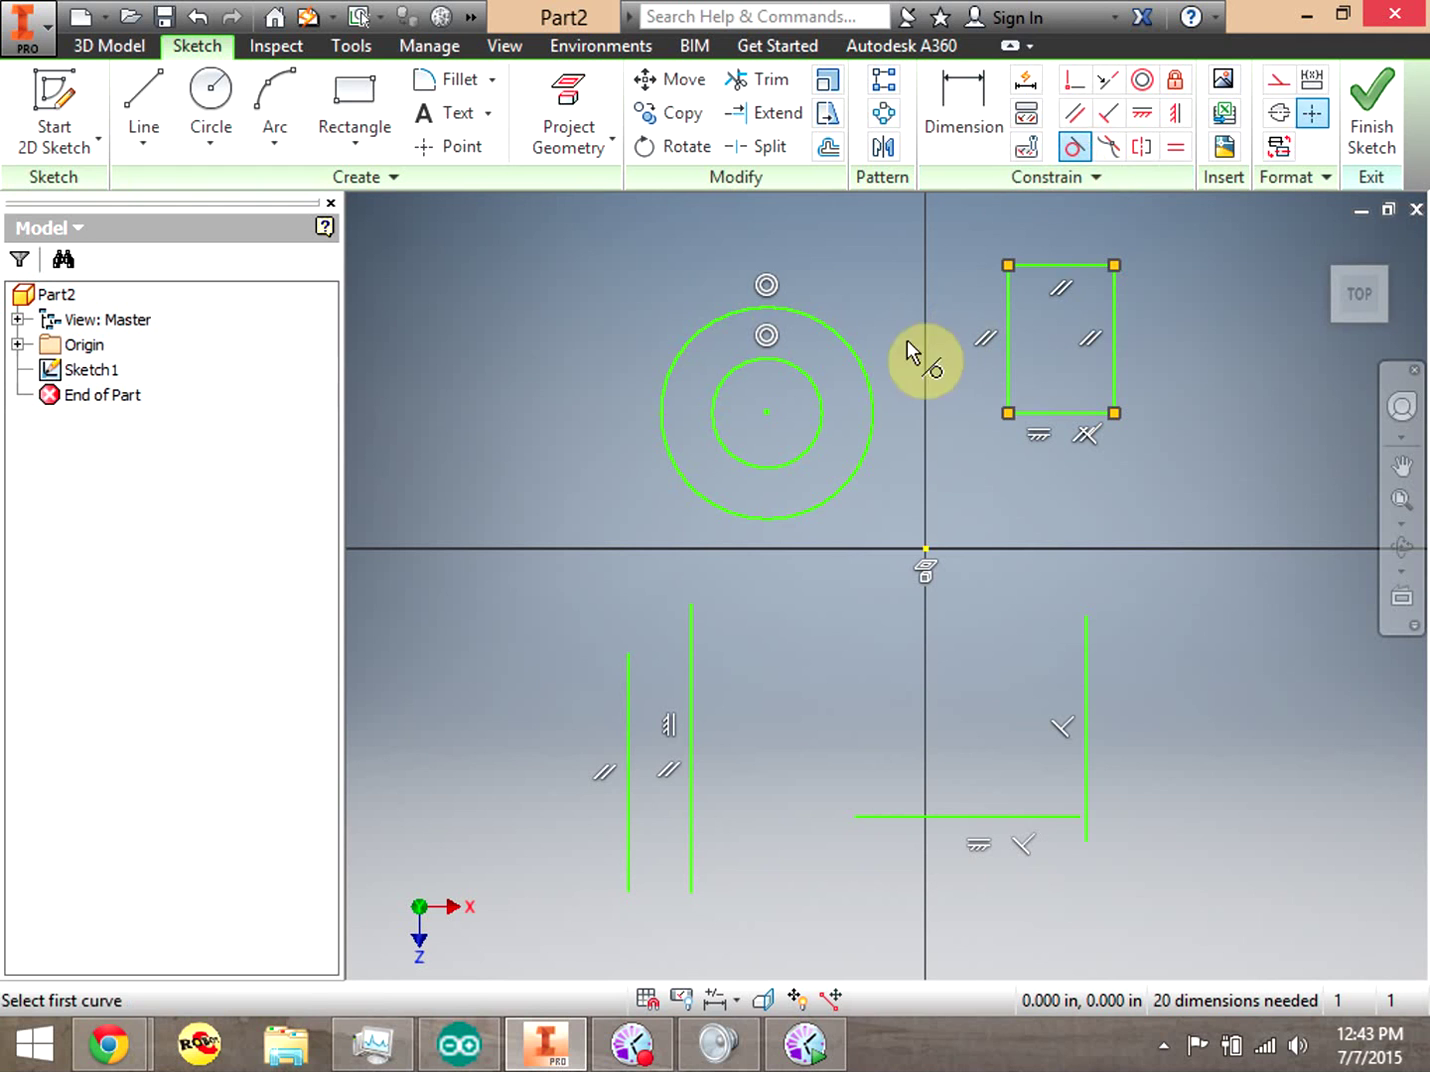
click(690, 340)
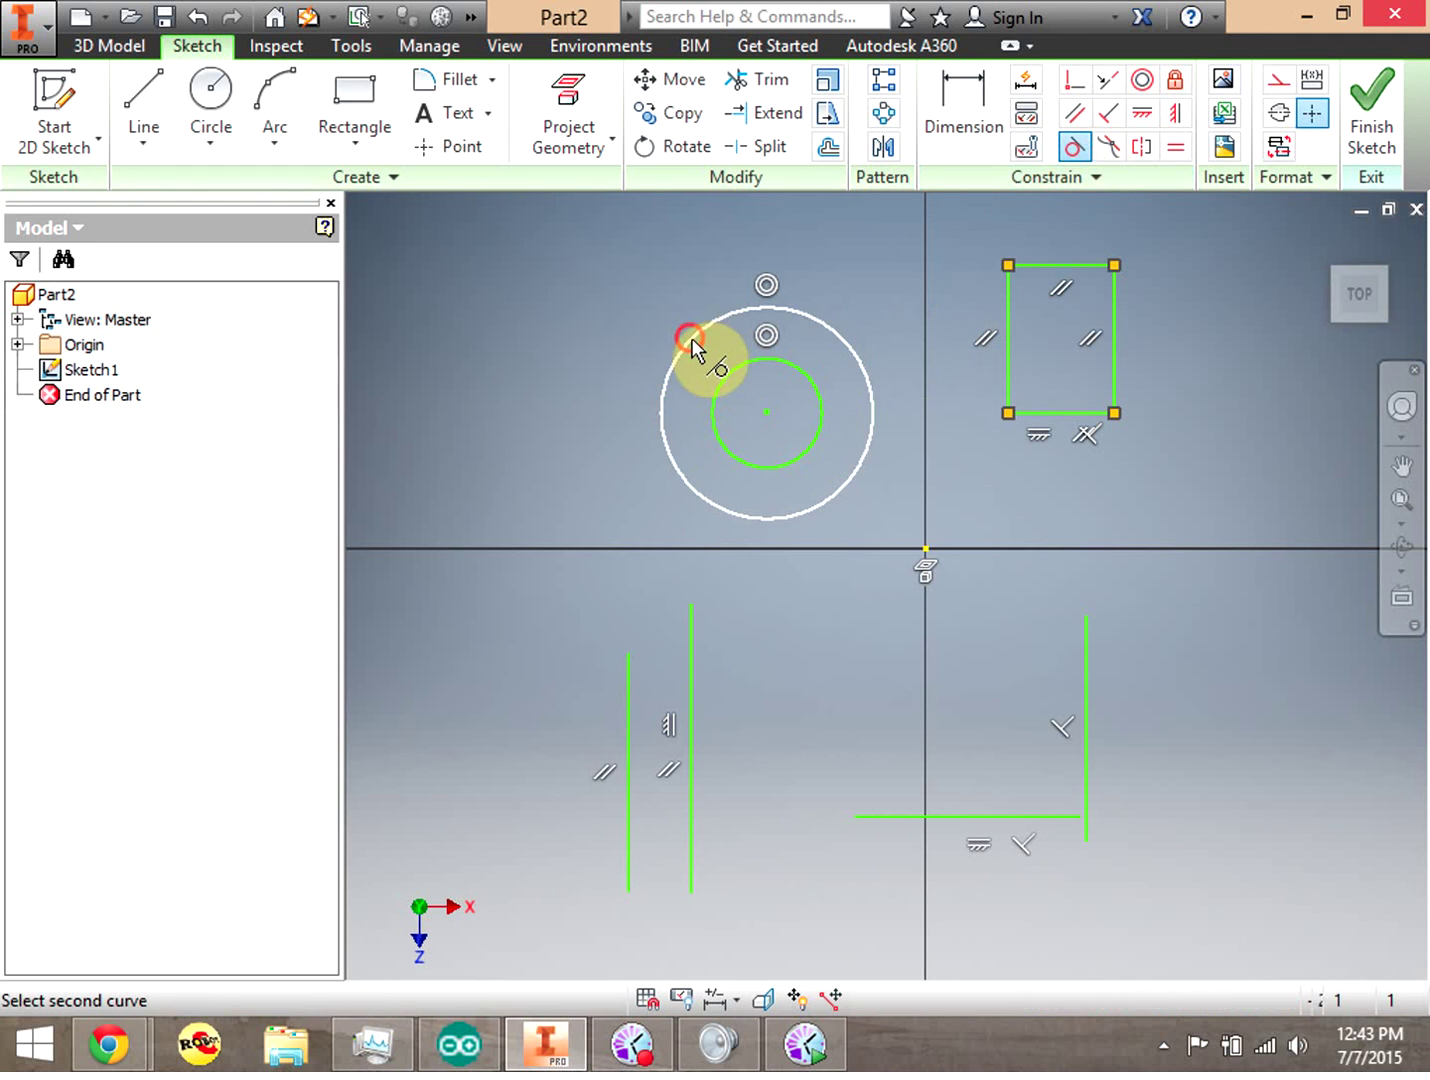
click(693, 638)
right_click(846, 285)
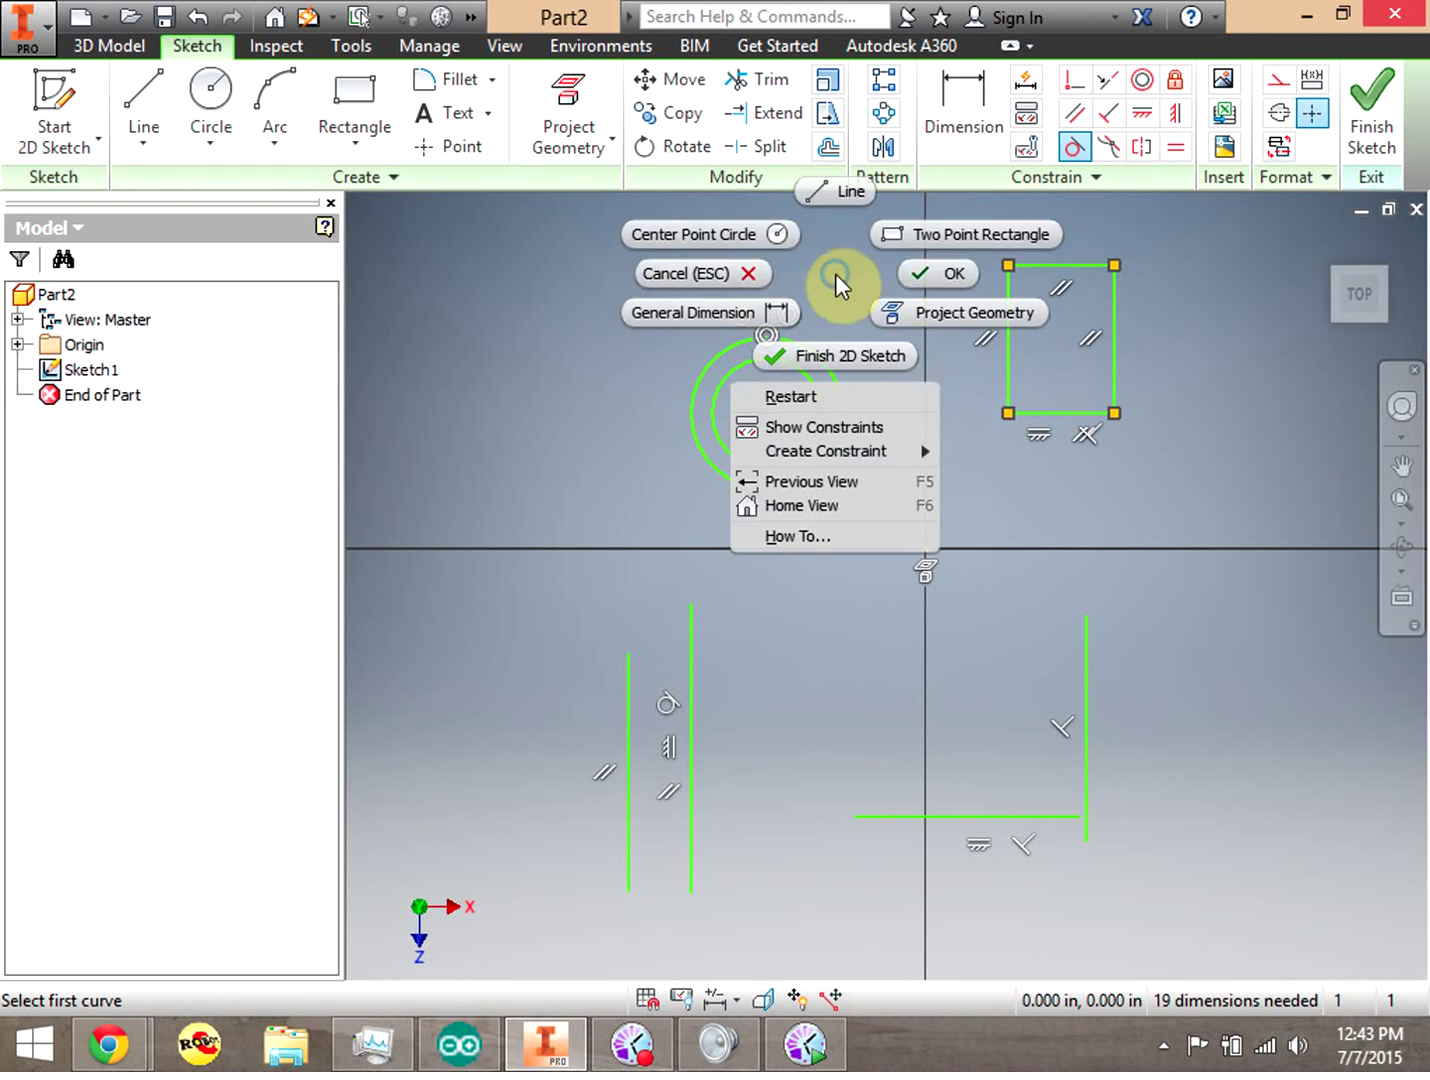
click(932, 276)
drag(692, 671, 605, 411)
drag(631, 701, 520, 403)
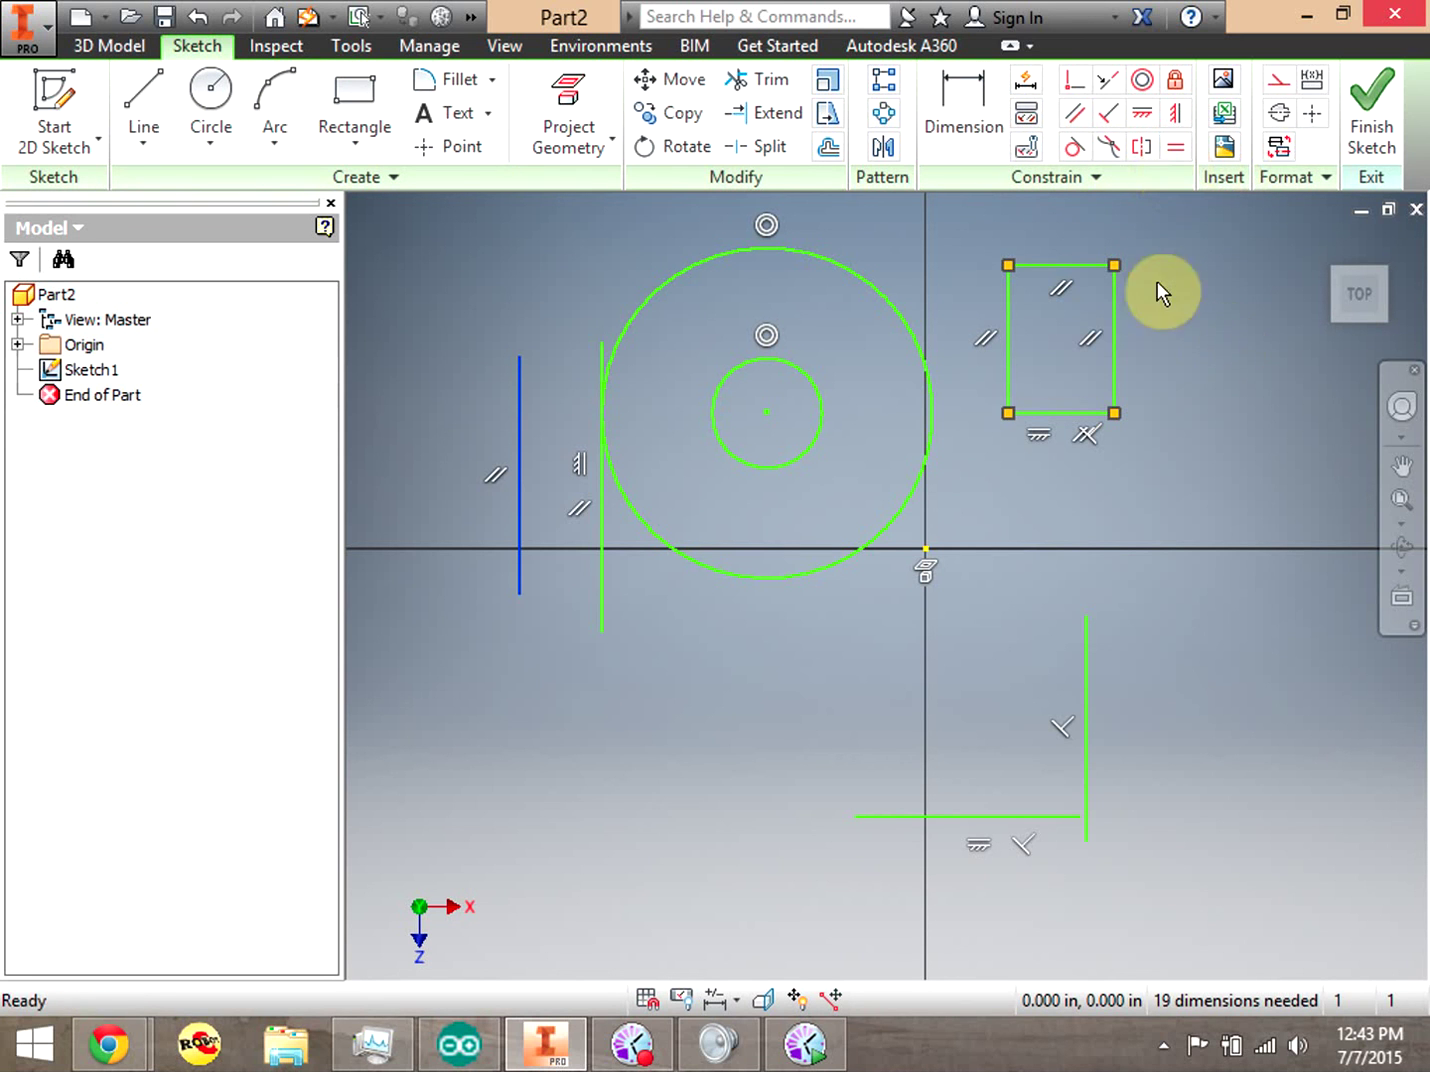
Step: Make the perpendicular vertical and horizontal lines equal, undoing the inner/outer circle equality
click(1178, 146)
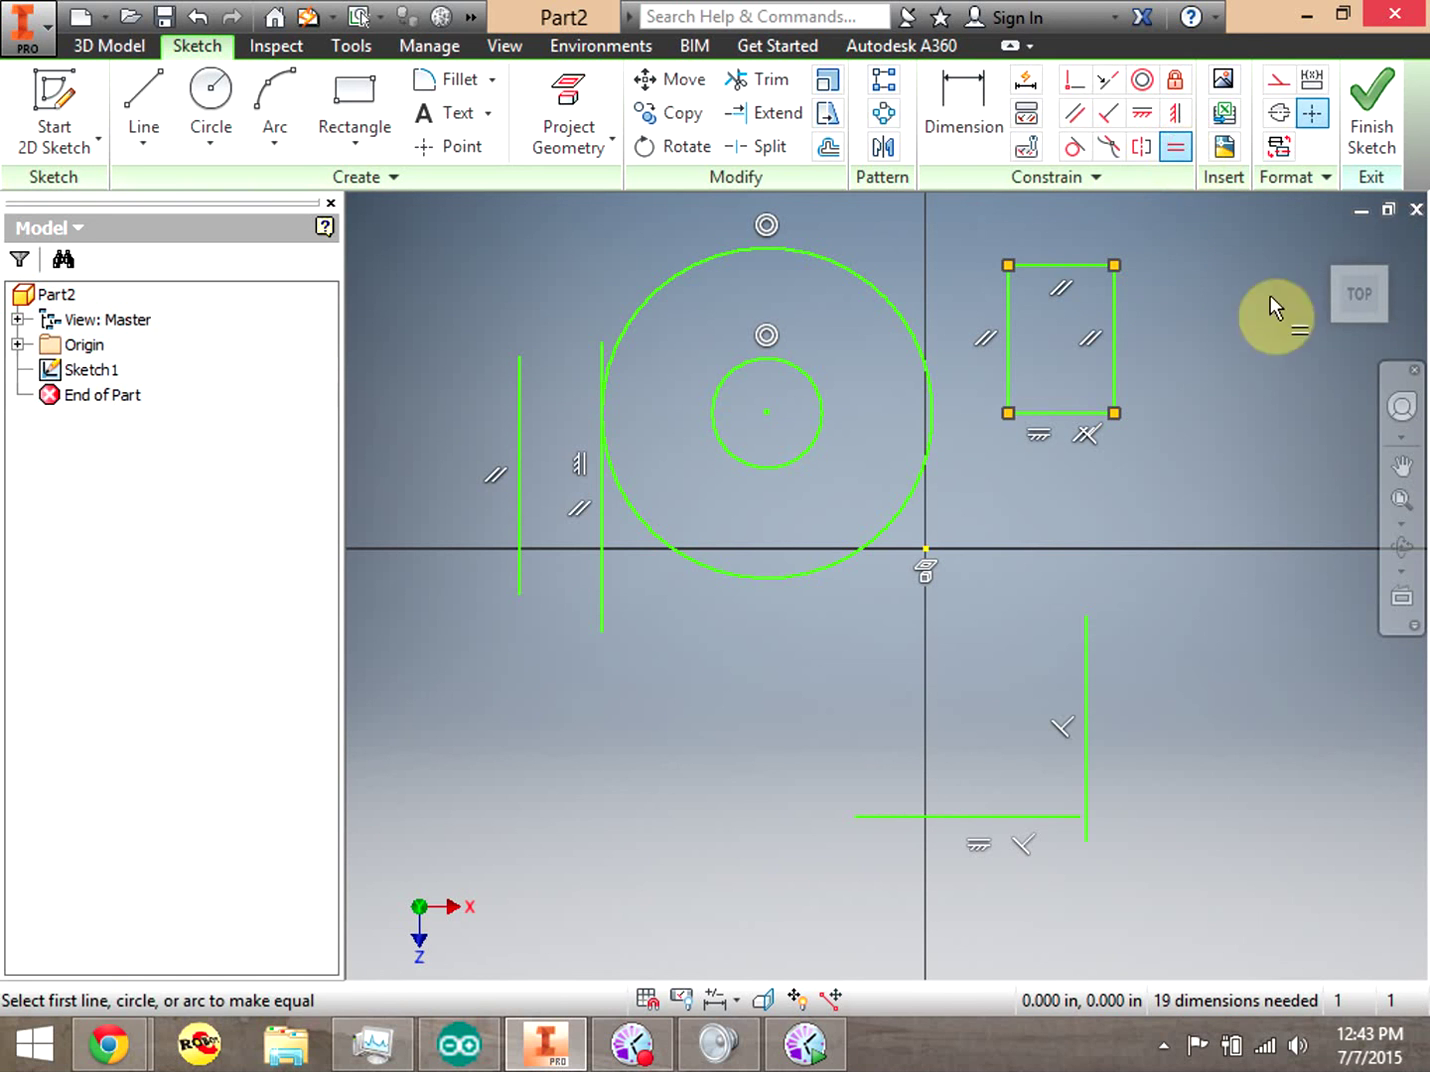
click(1088, 655)
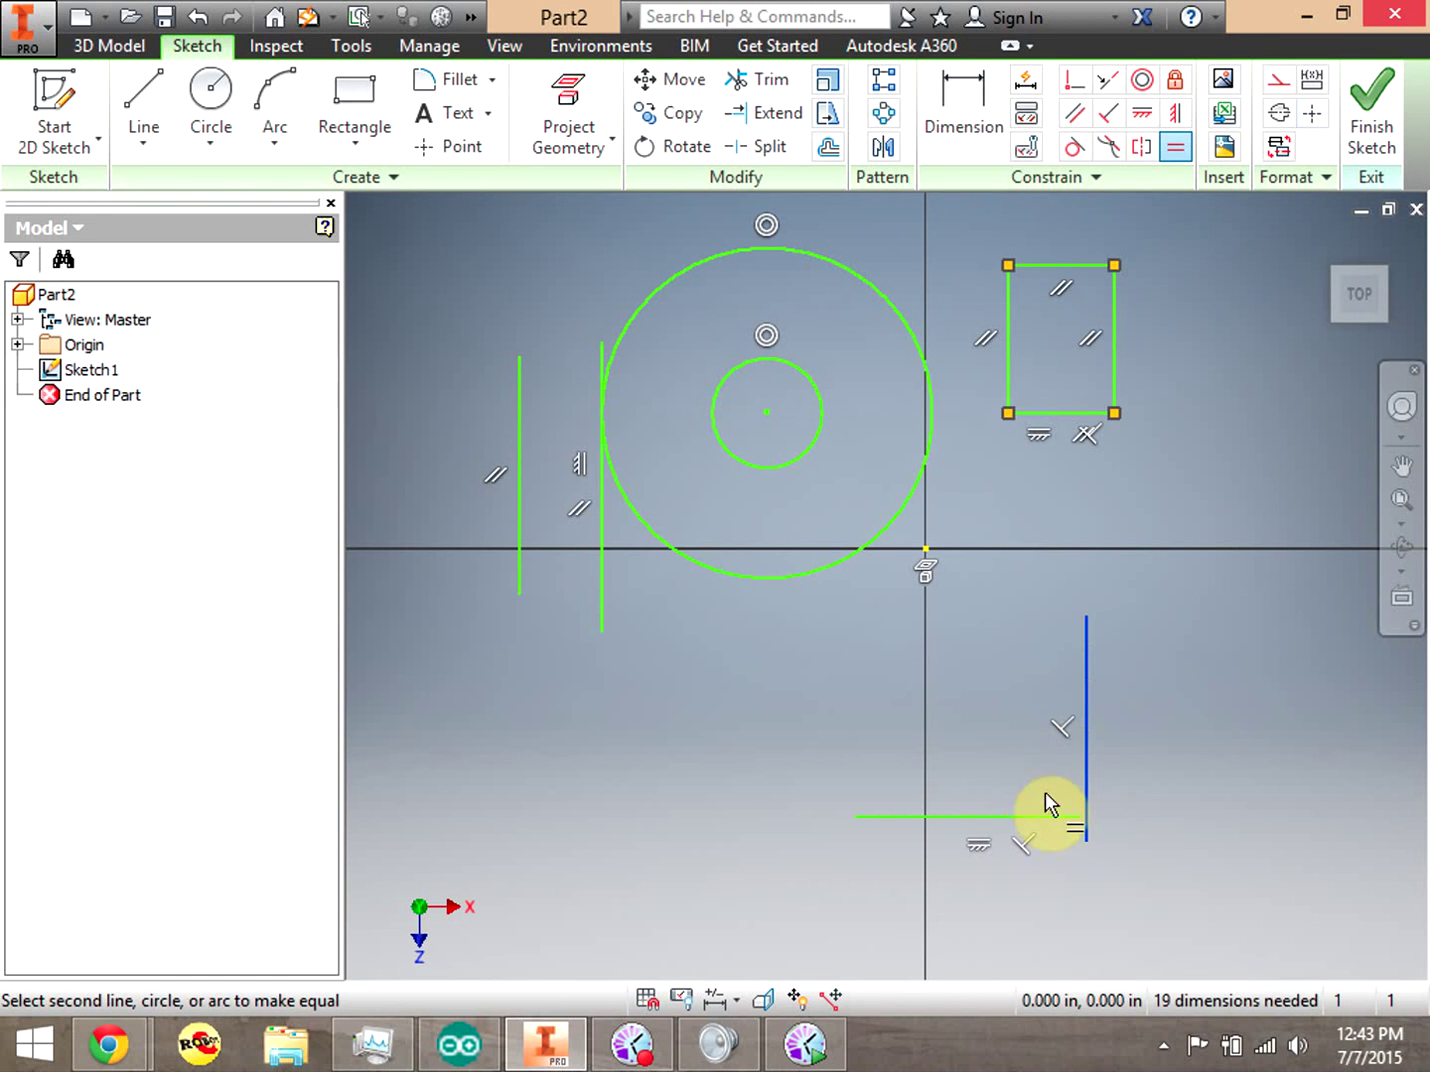
click(1025, 816)
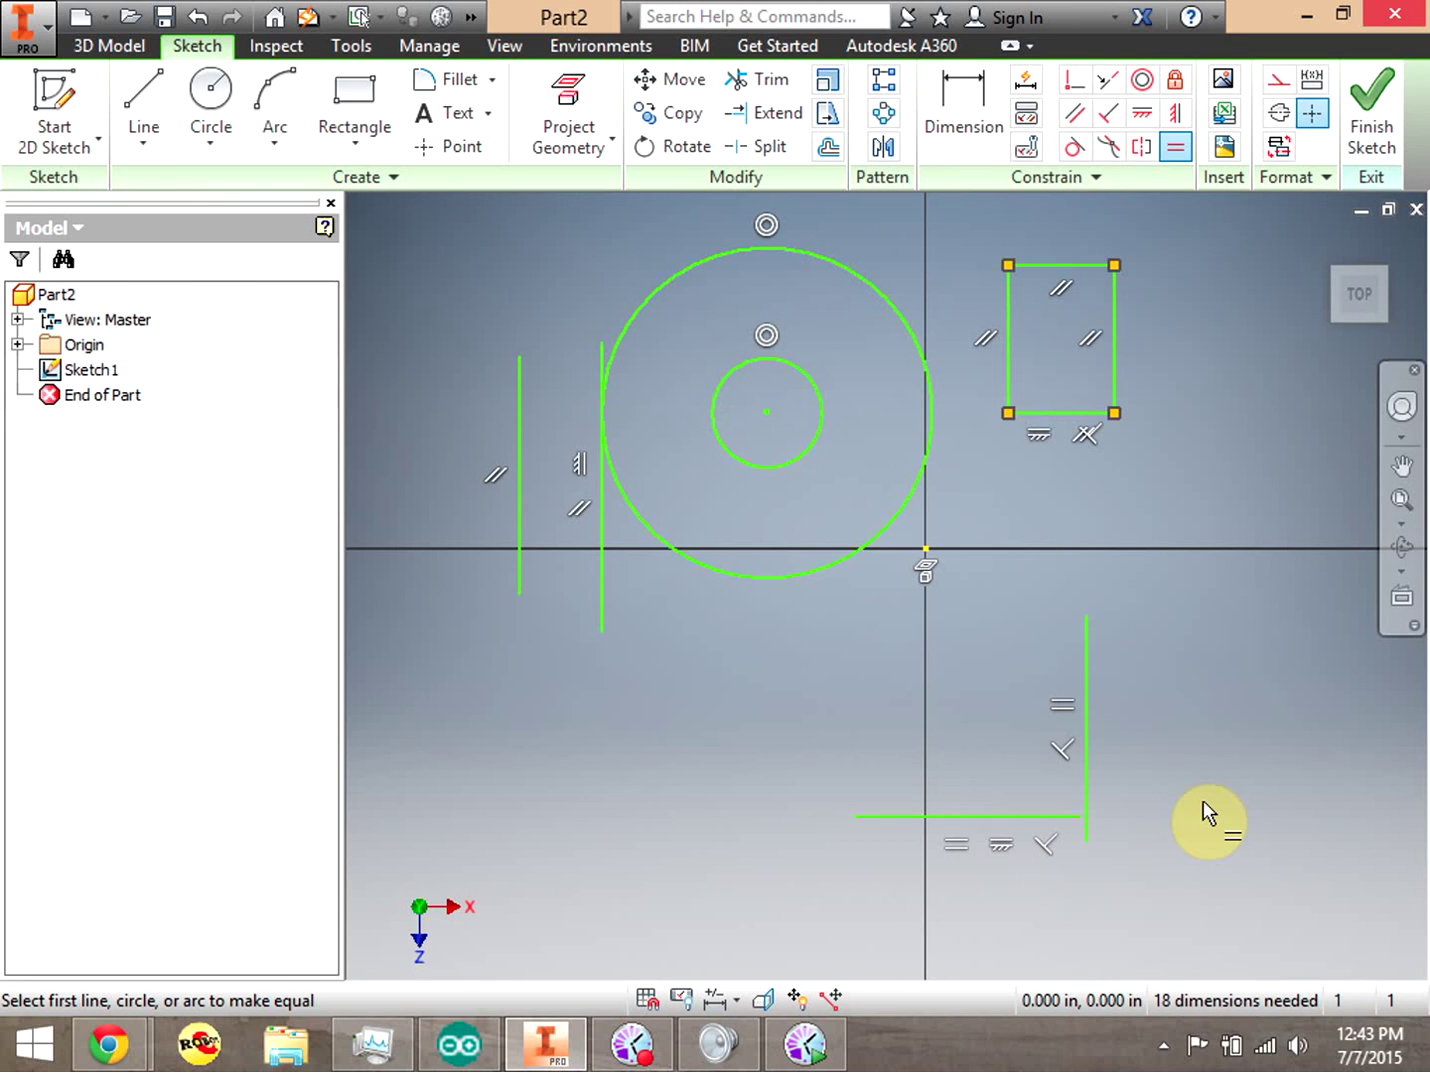
click(813, 443)
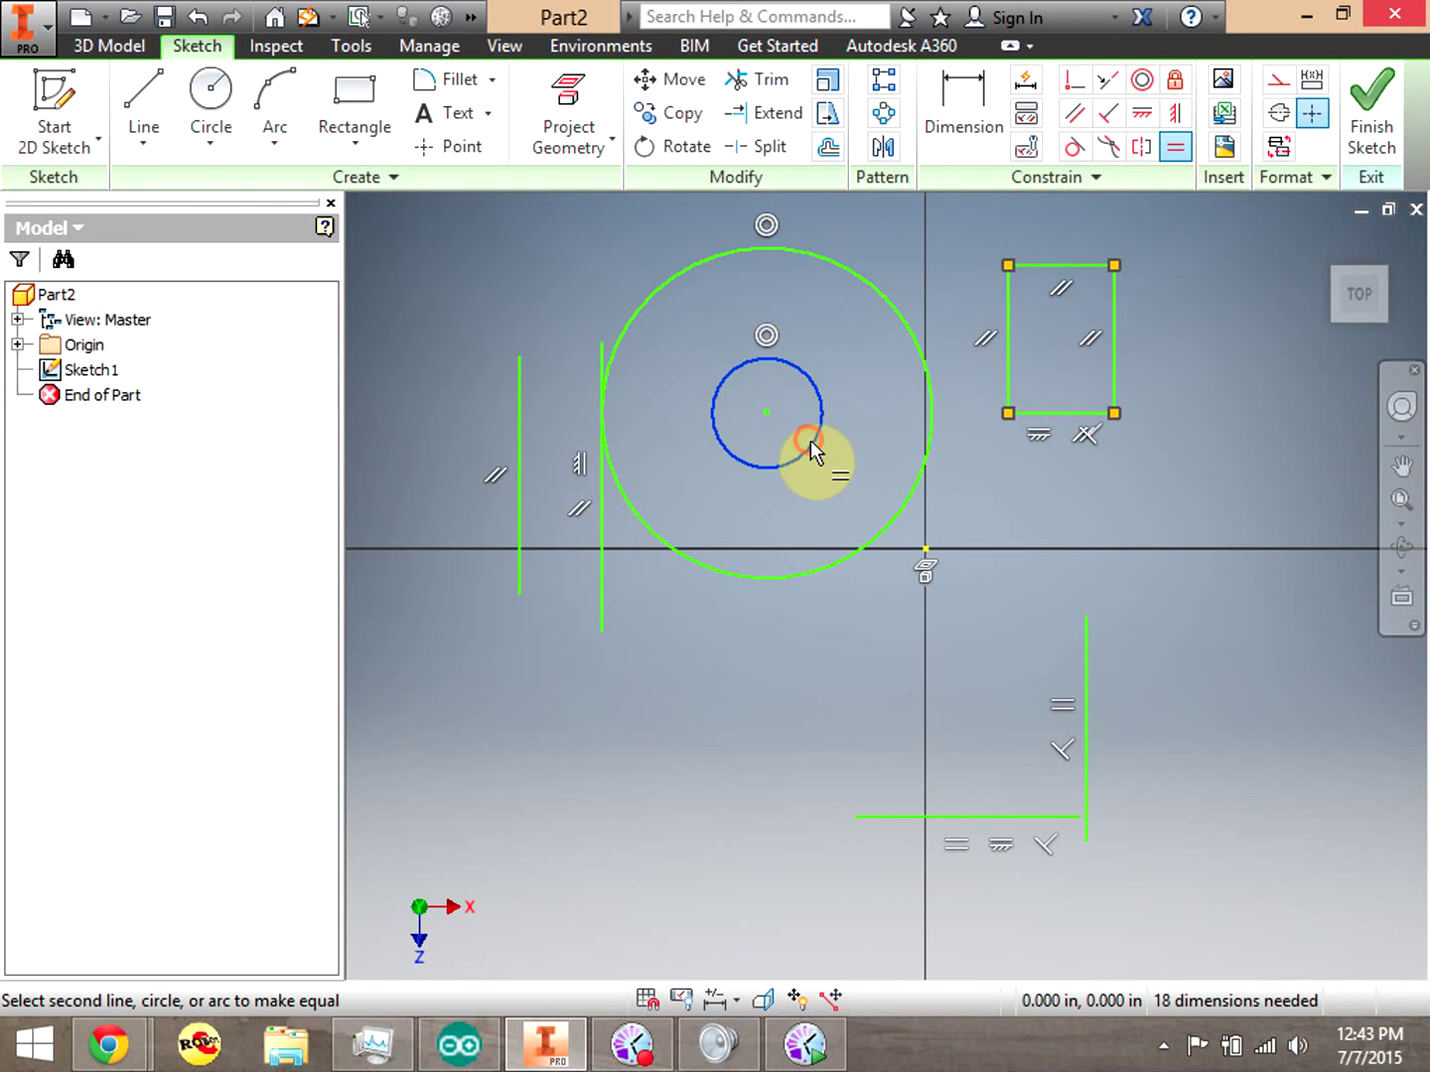
click(925, 455)
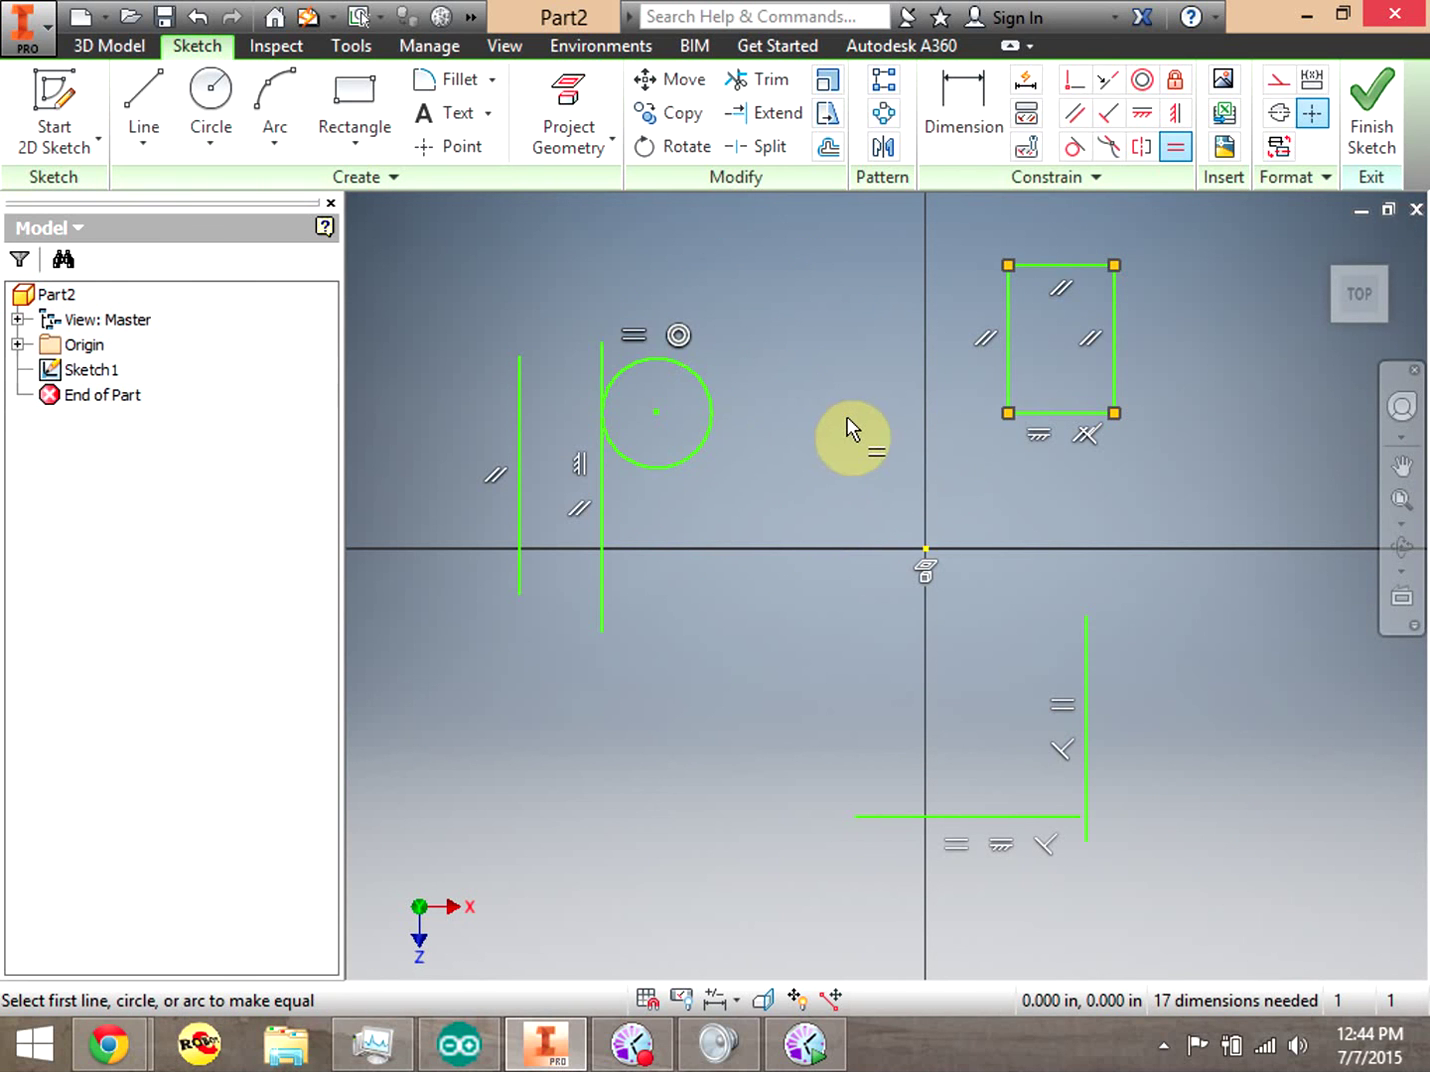
key(ctrl+z)
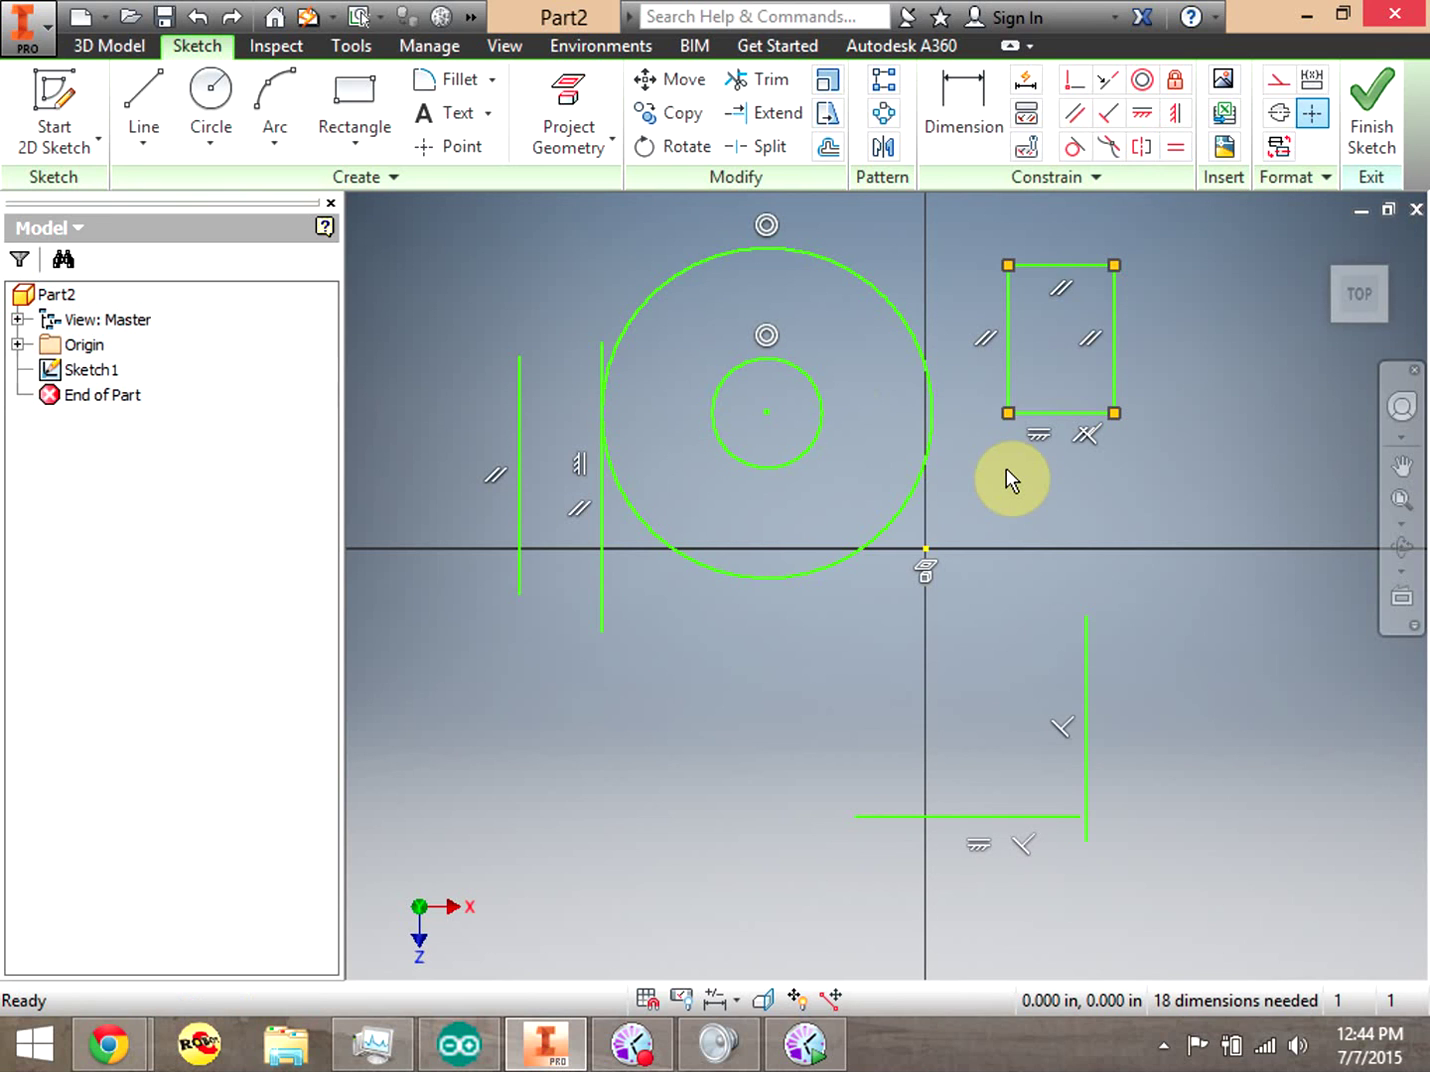